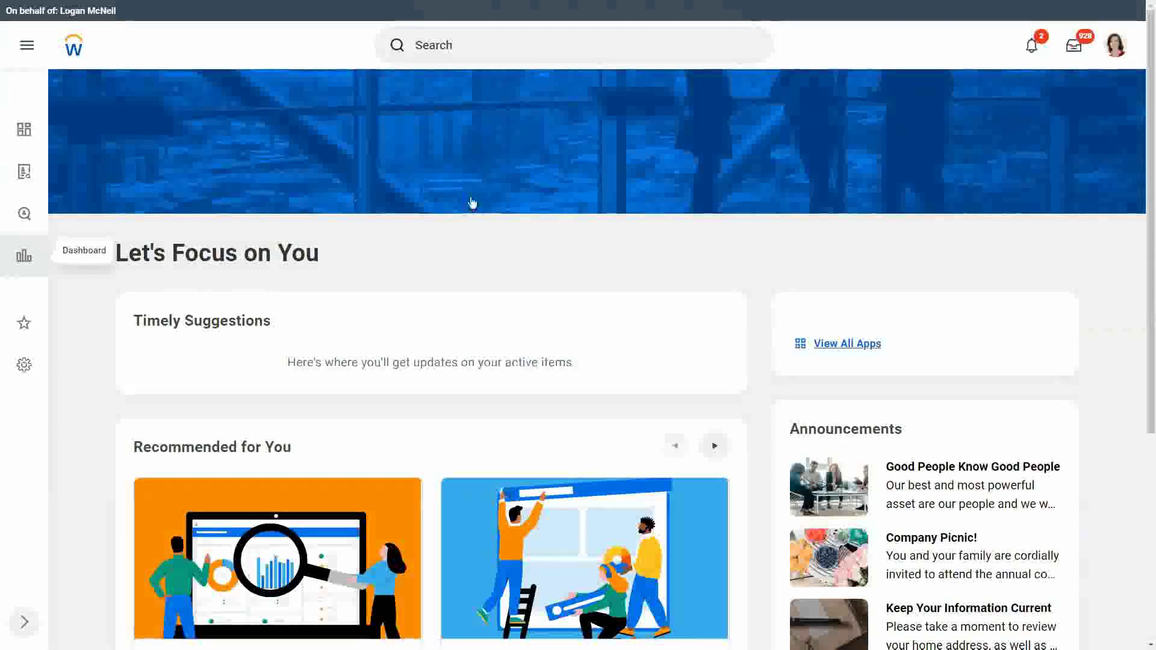
- Focus the Workday home page search bar so Recent Searches appear
click(462, 43)
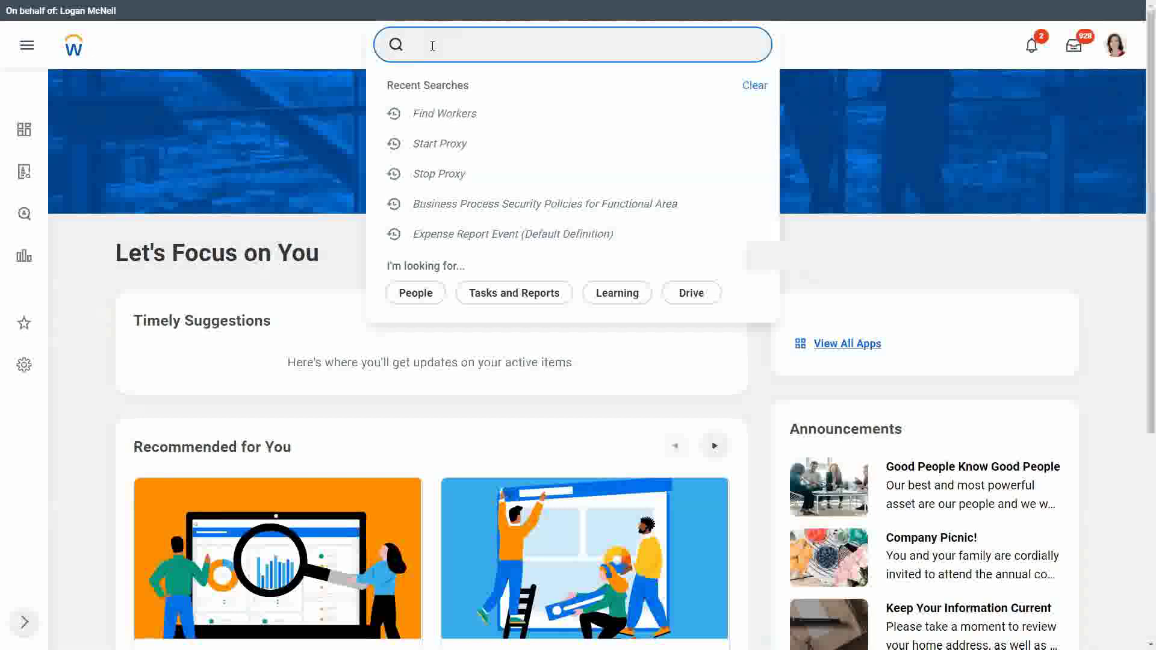
- Search 'create sup org', open Create Supervisory Organization and choose Create Reorganization
text(create sup org)
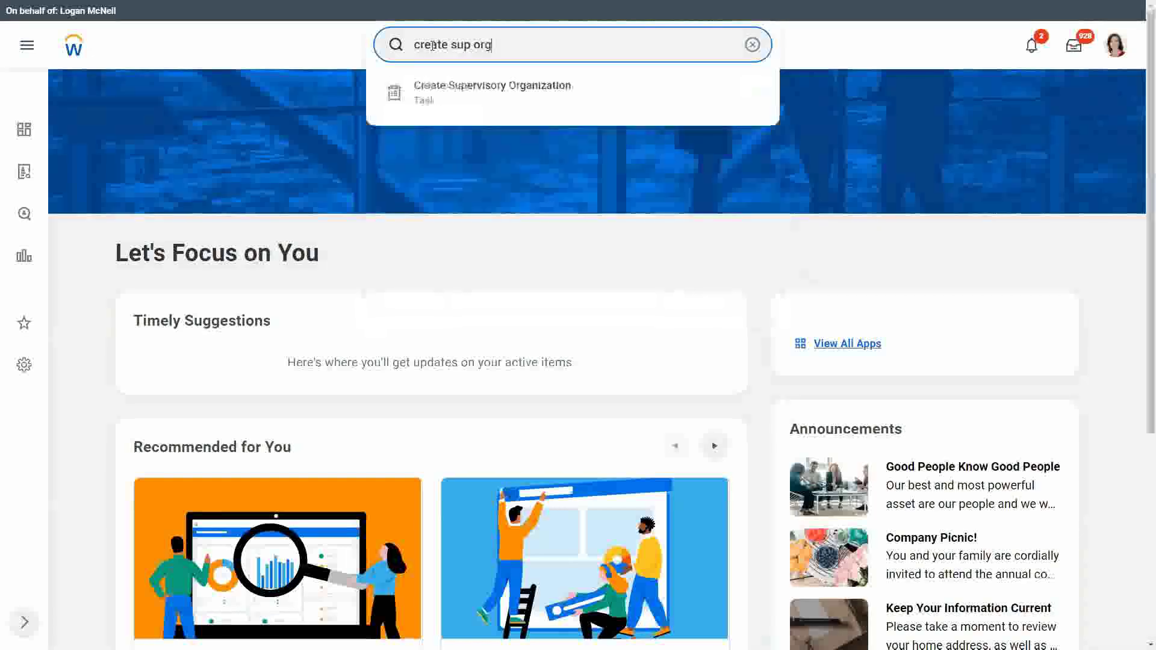
click(531, 99)
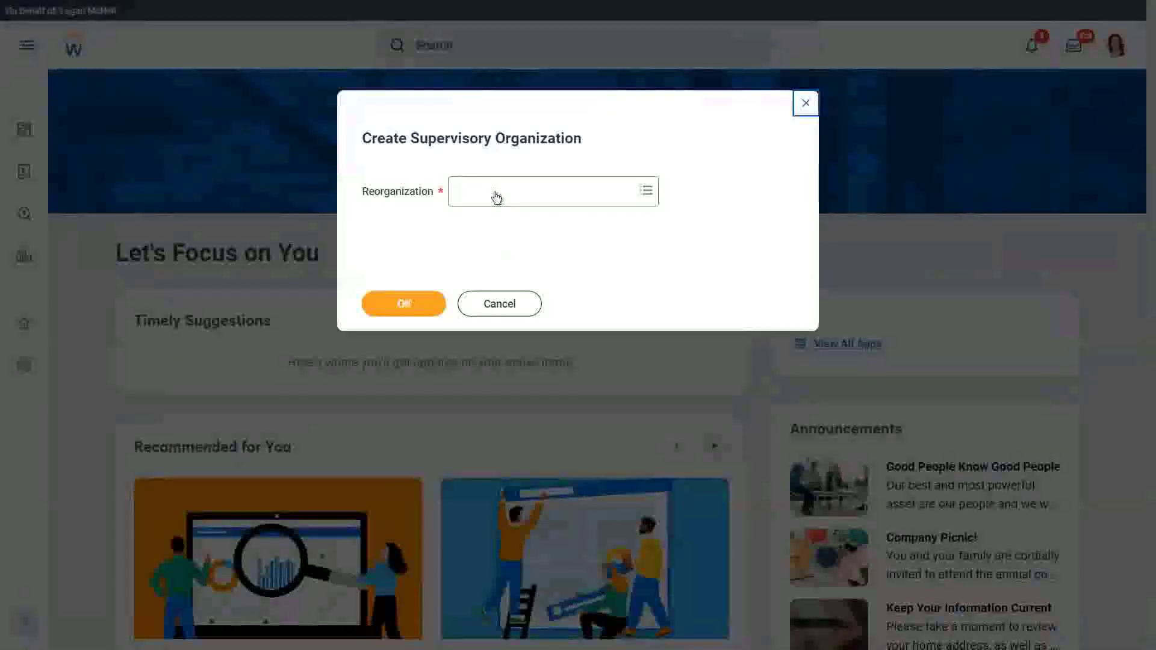
click(496, 191)
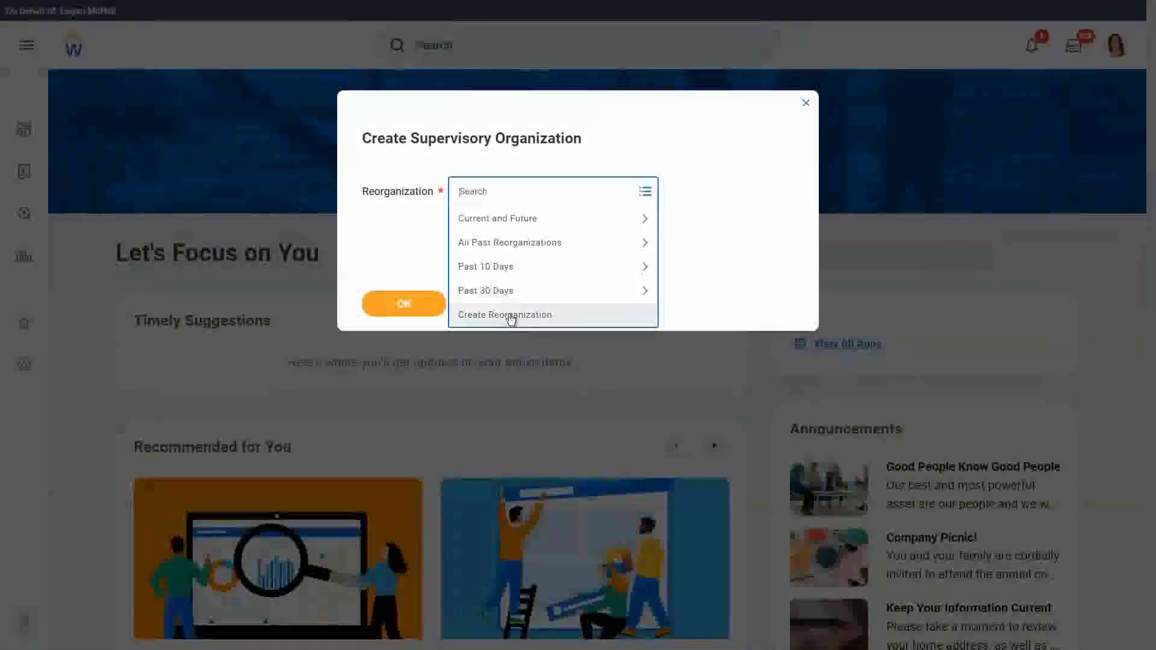
click(464, 163)
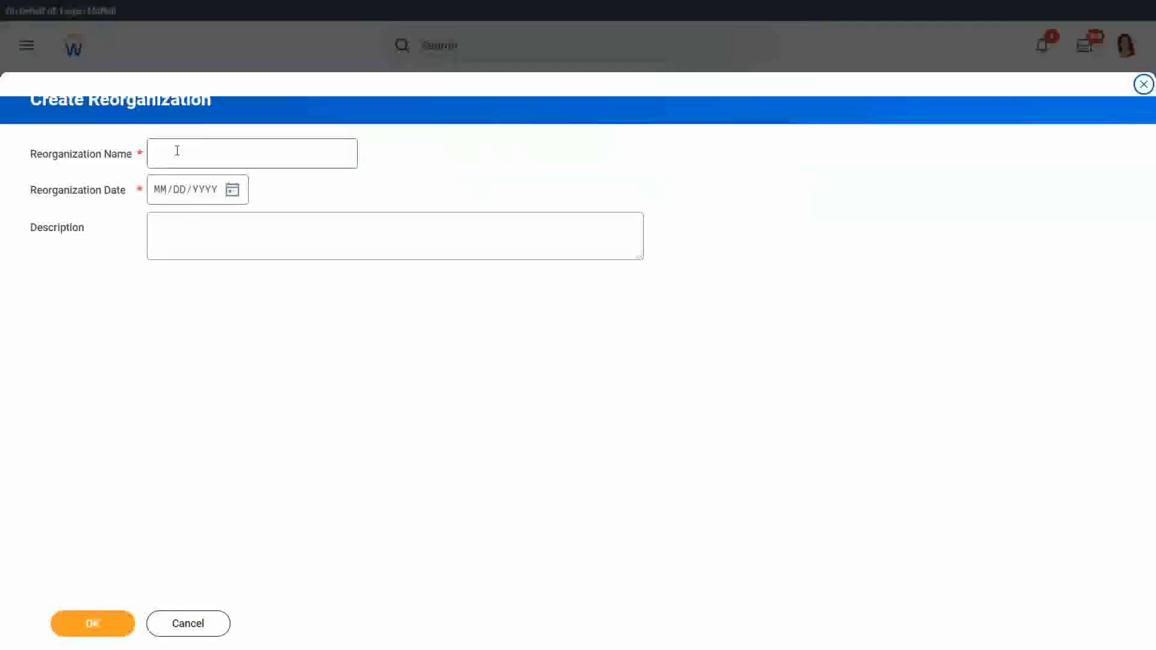
- Create the reorganization 'WeWork' dated March 3, 2022 and save it
click(177, 151)
text(W)
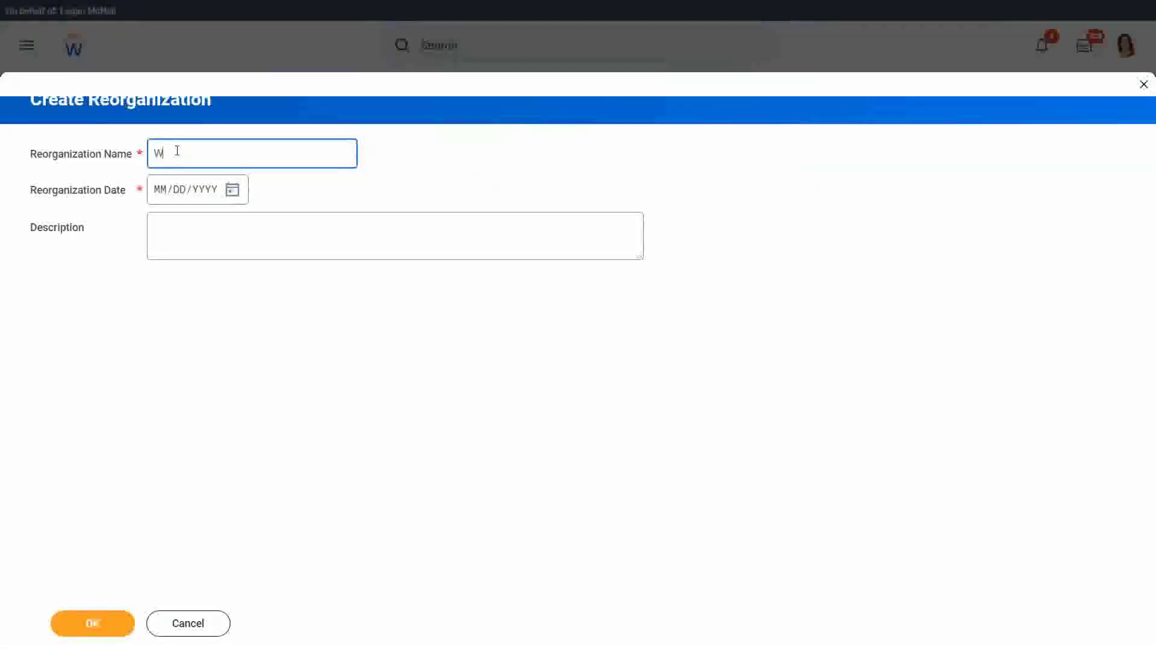
text(W)
key(BackSpace)
text(eWork)
click(239, 191)
click(239, 191)
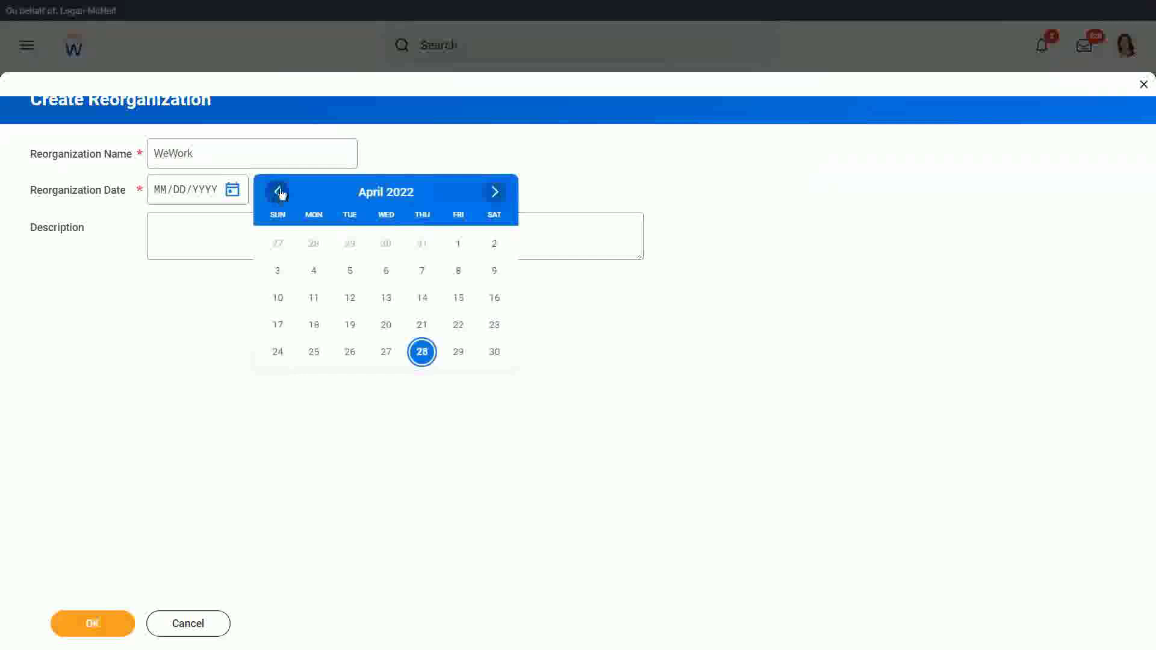
click(279, 192)
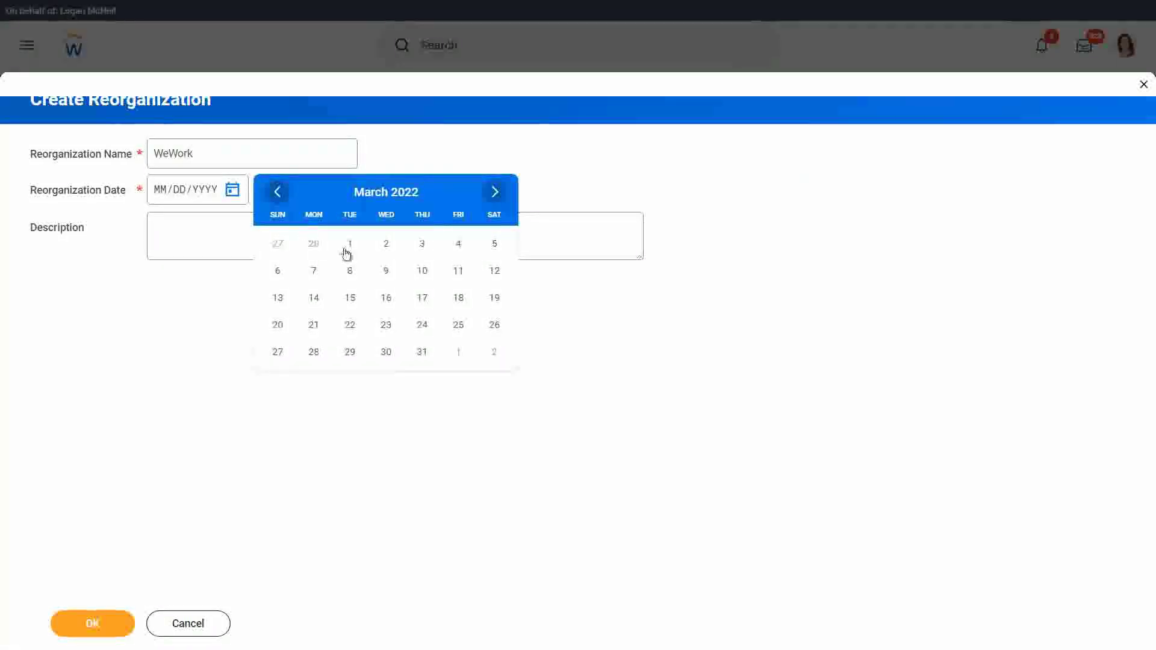
click(421, 246)
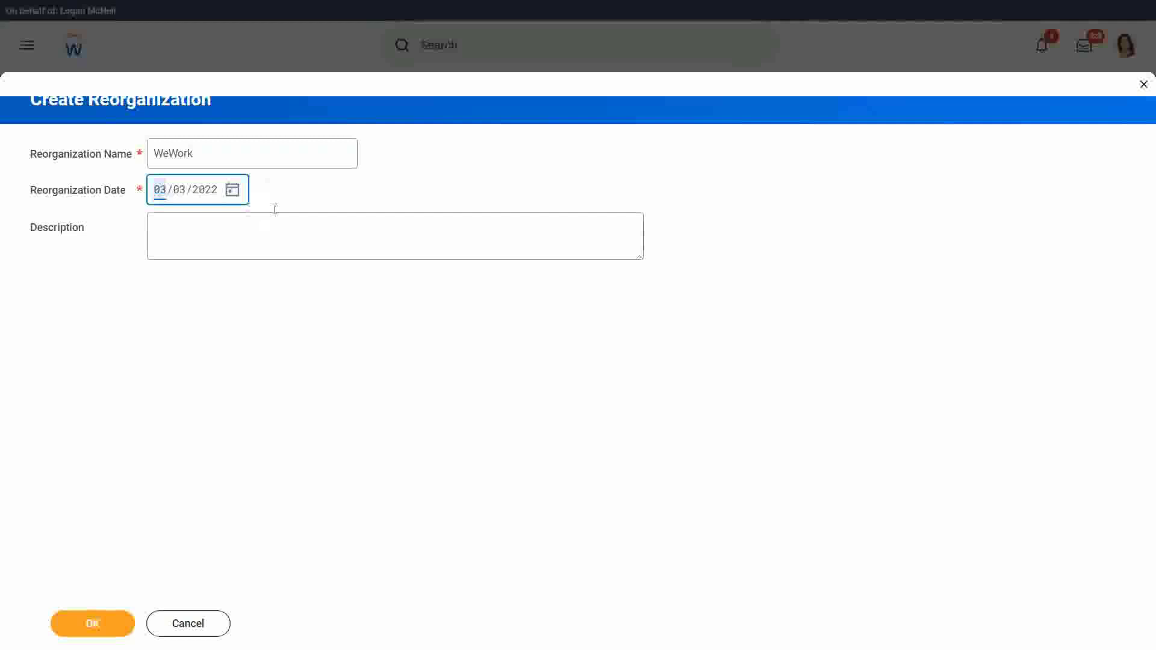
click(96, 624)
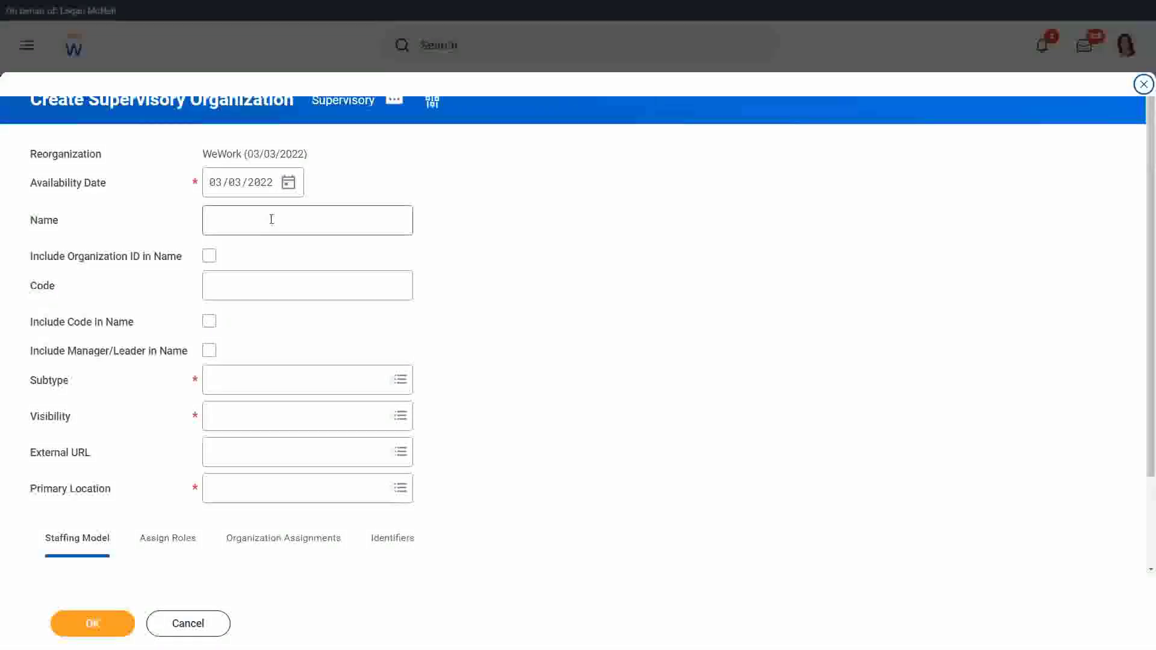
- Name the organization WW_XYZ Motors with manager in name, subtype Department, visibility Everyone
click(272, 219)
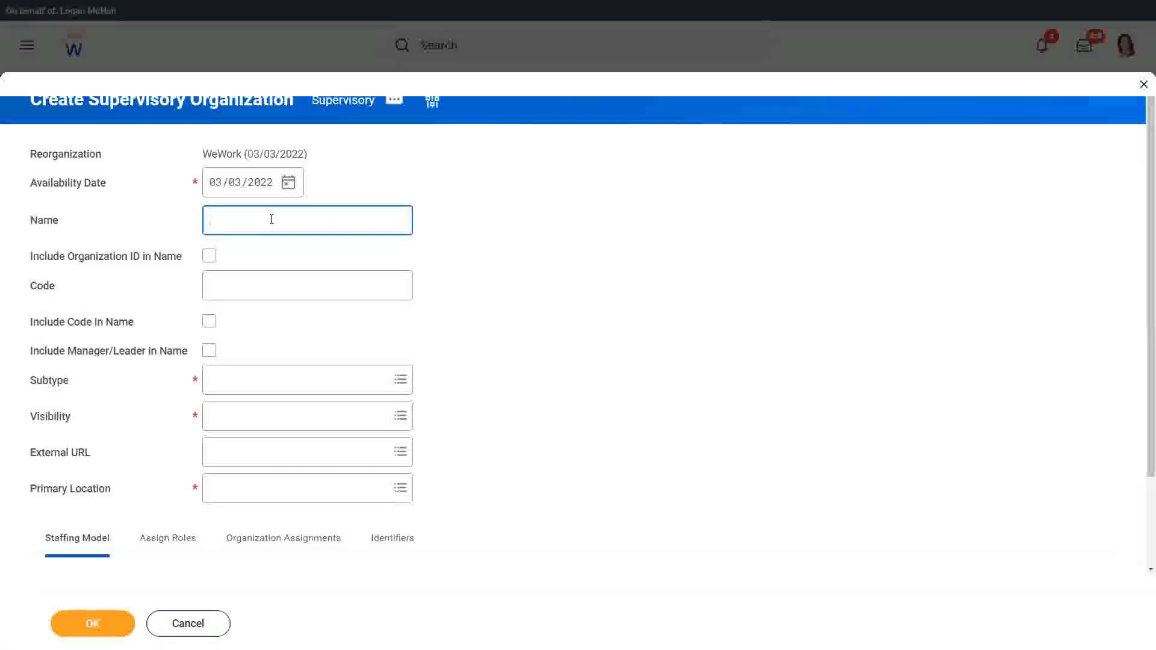
text(WW_XYZ Motors)
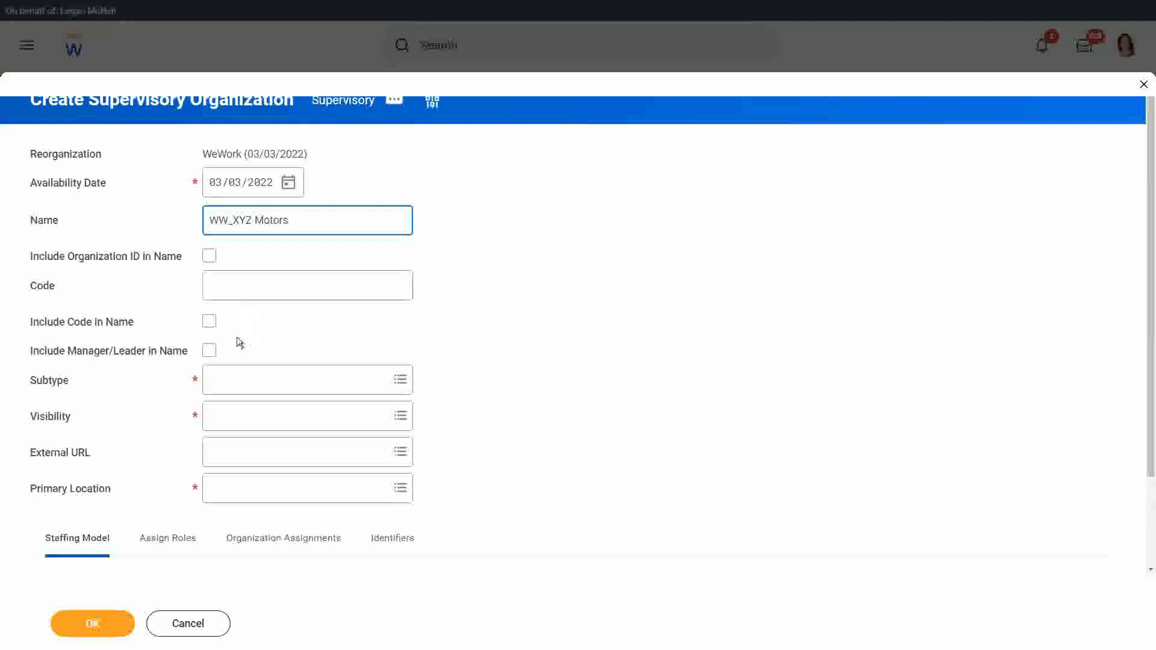
click(210, 351)
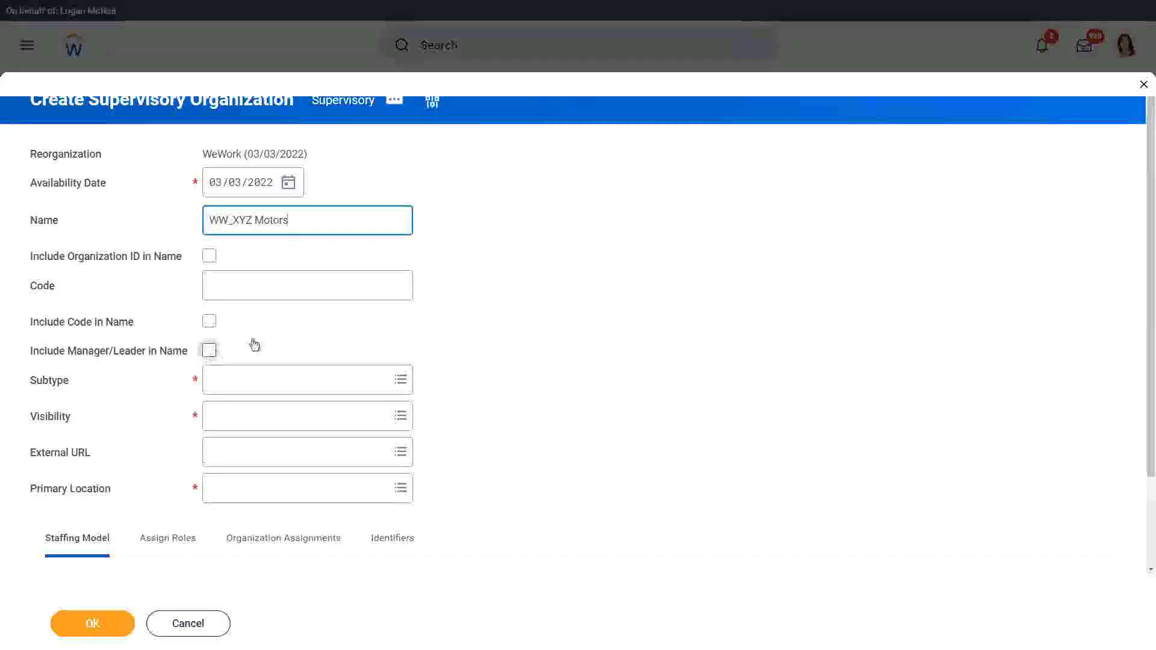
click(260, 377)
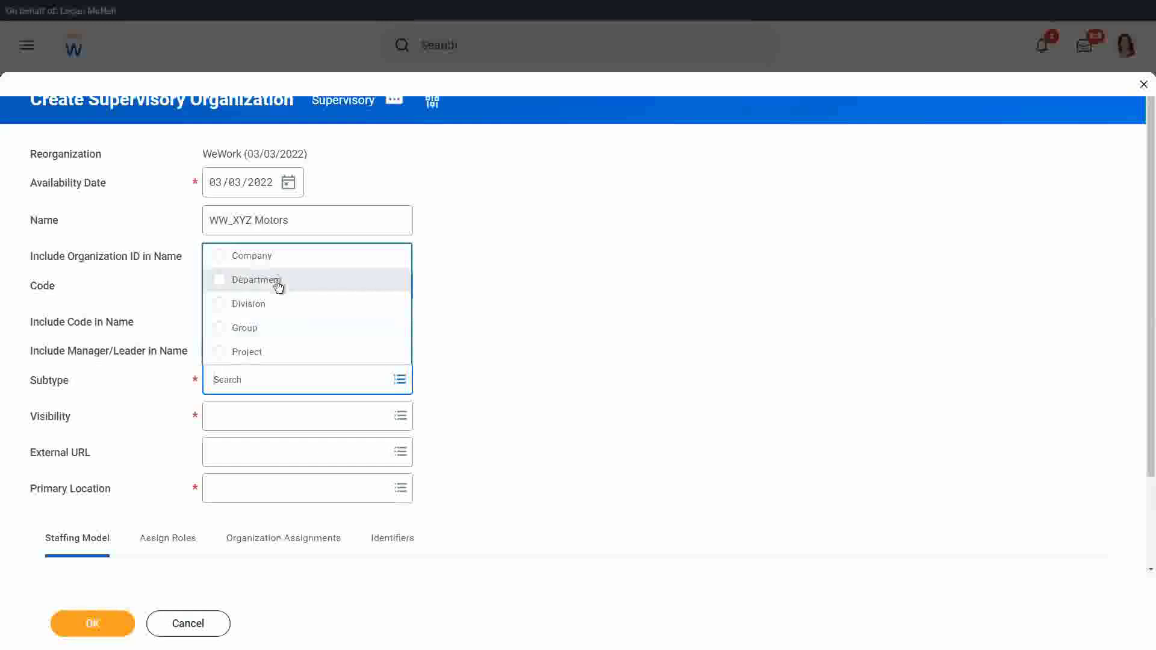
click(277, 281)
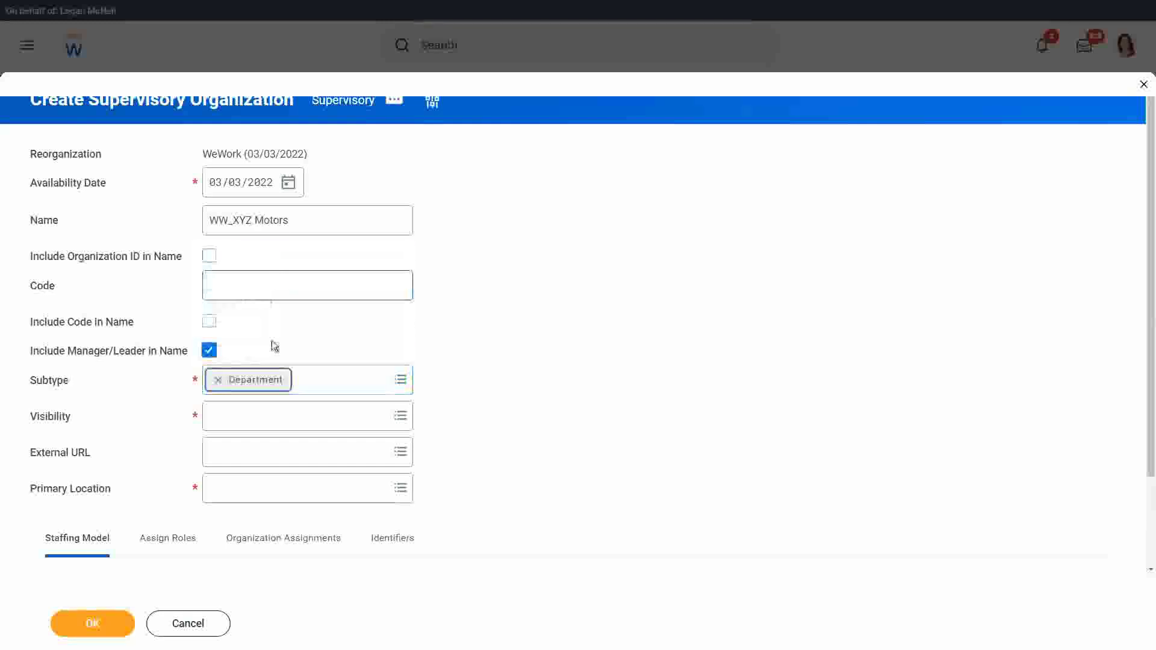
click(242, 415)
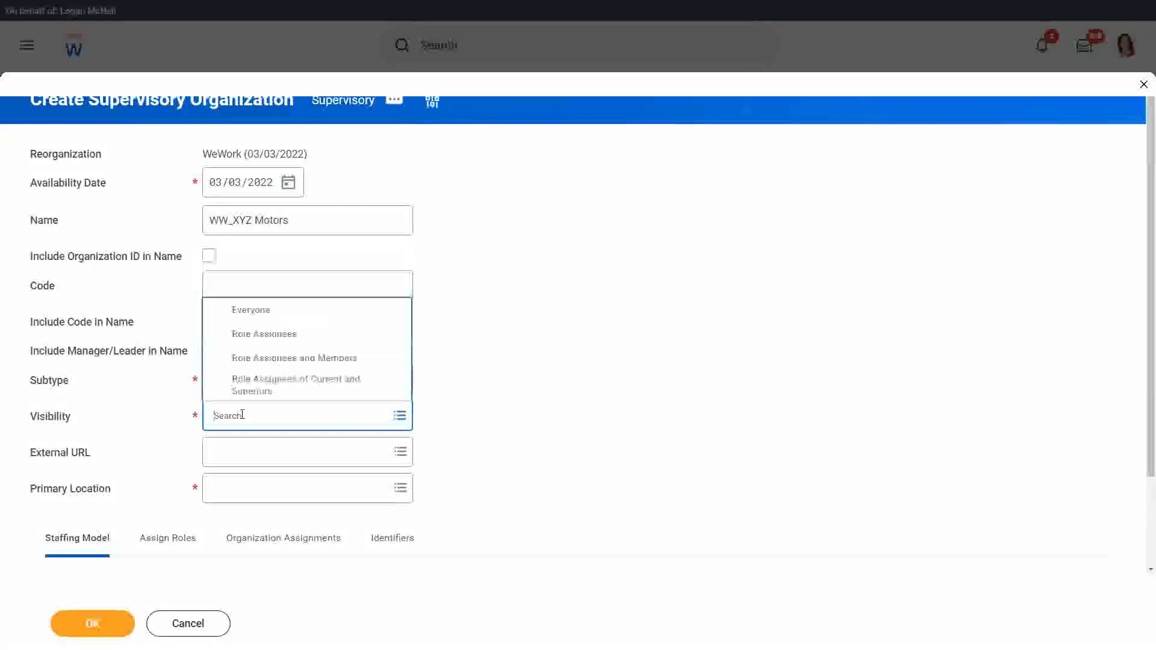
click(265, 307)
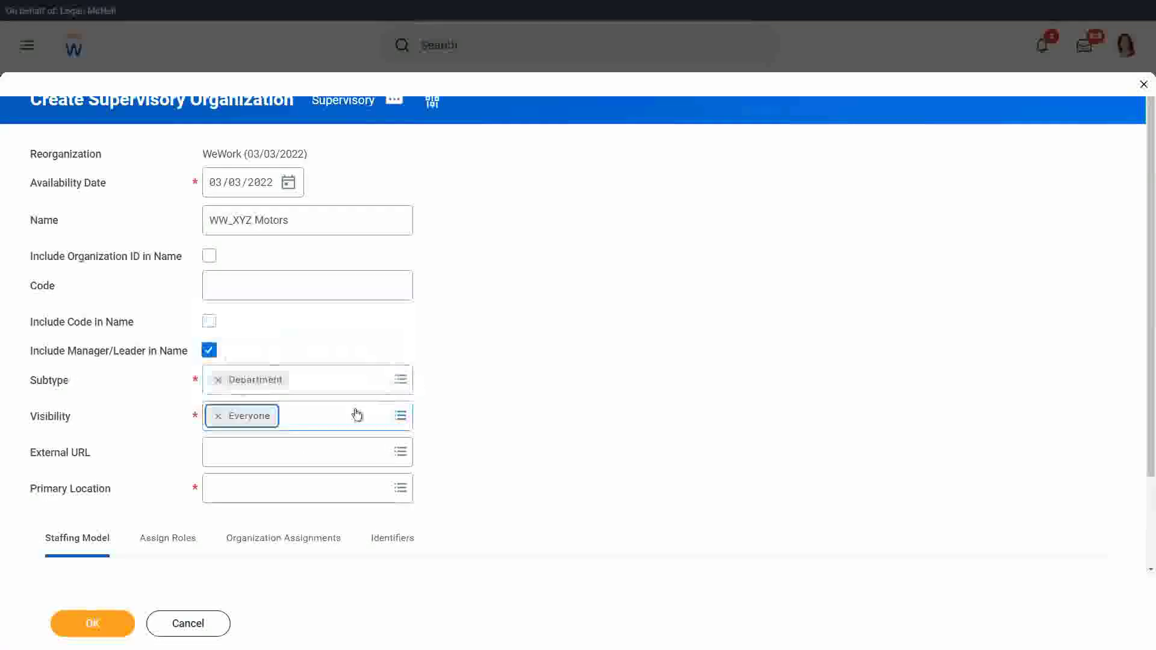
- Set Chicago as primary location, keep Job Management staffing, and submit the organization
click(250, 487)
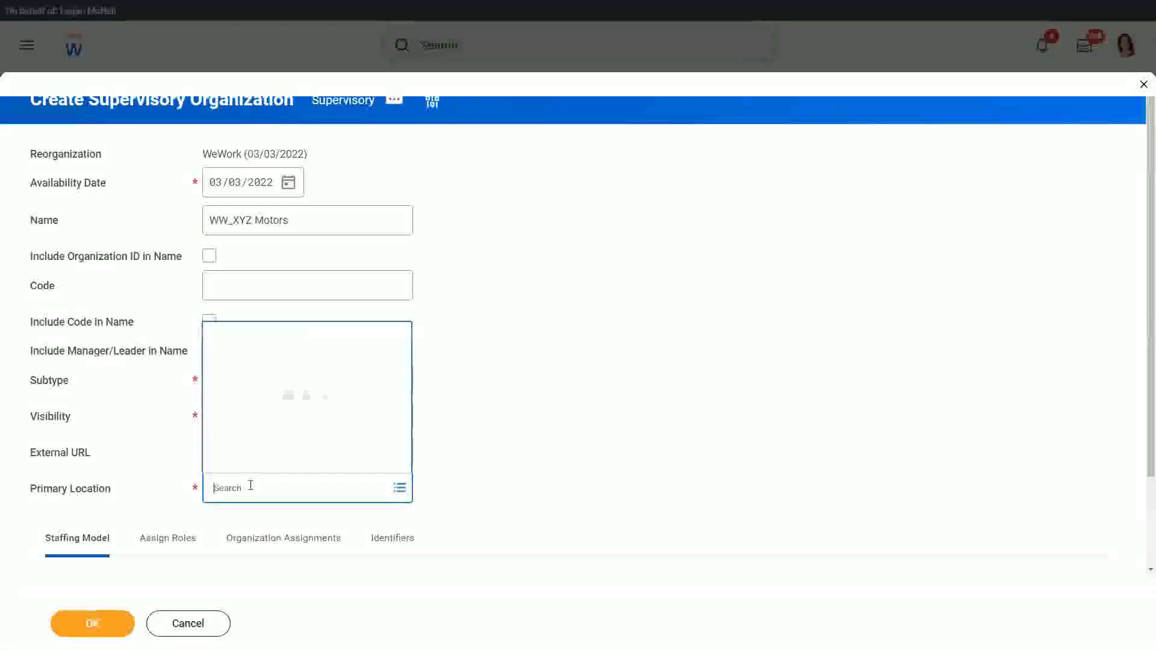
text(Chicag)
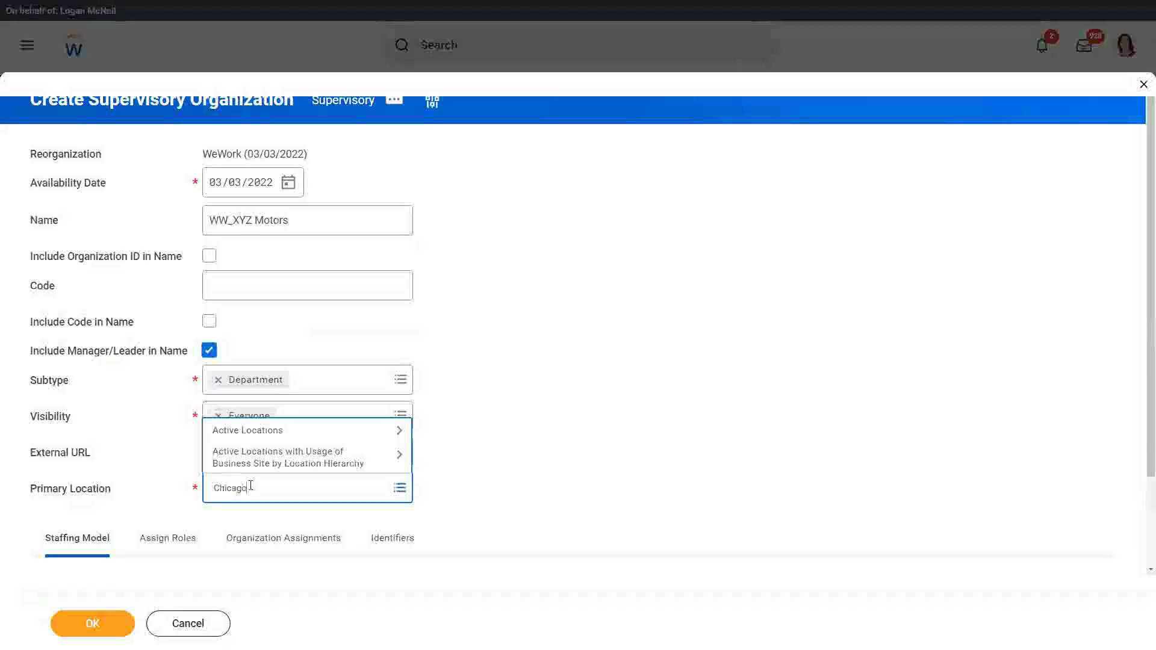
text(o)
key(Return)
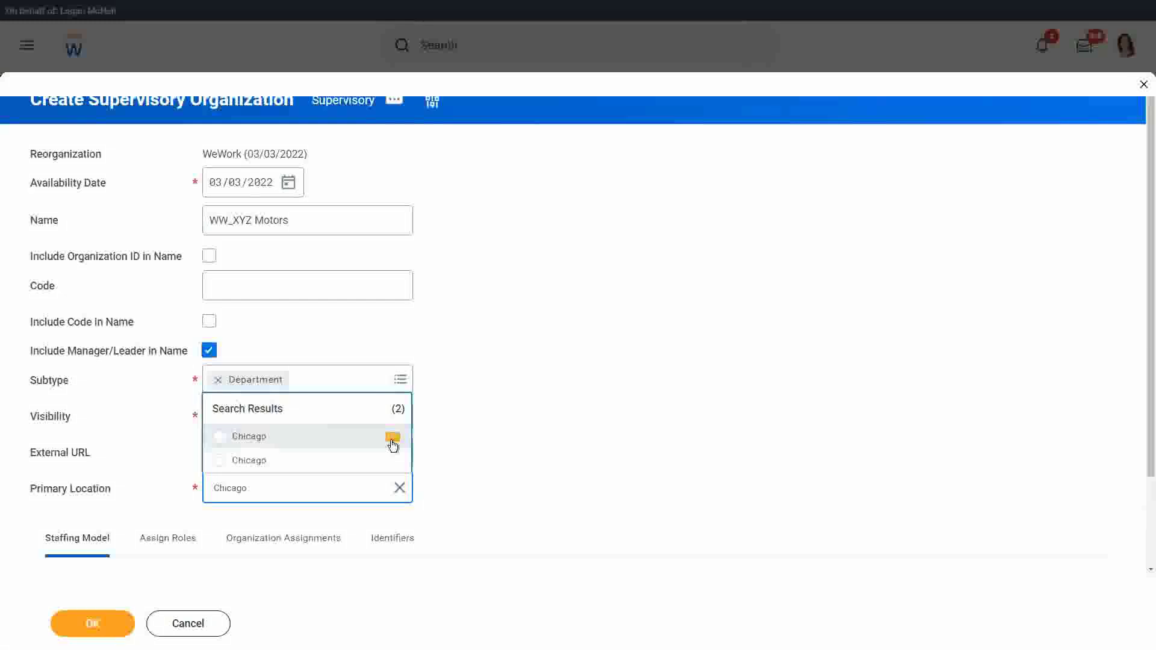
mouse_move(393, 442)
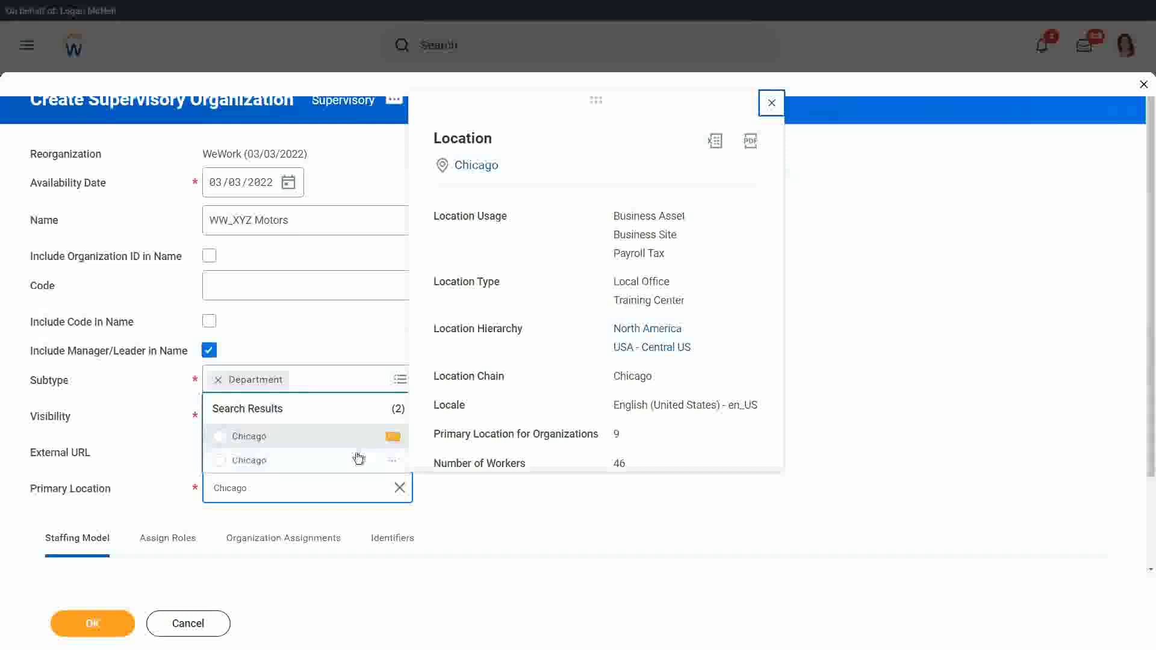
double_click(616, 433)
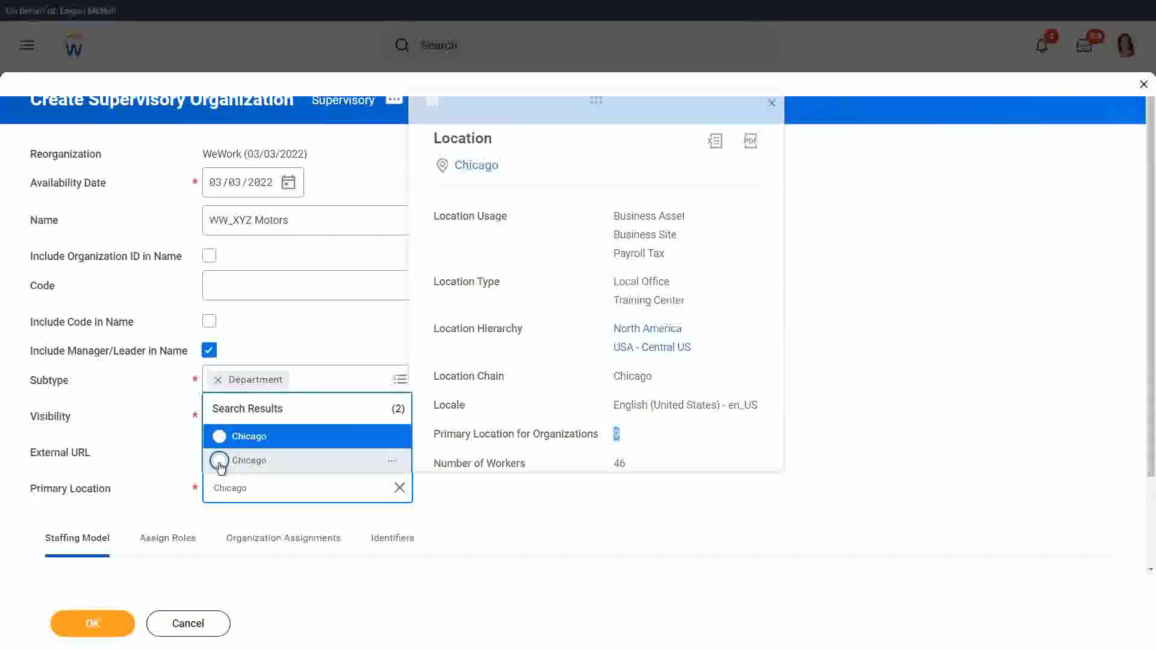
click(220, 461)
scroll(554, 396, down, 2)
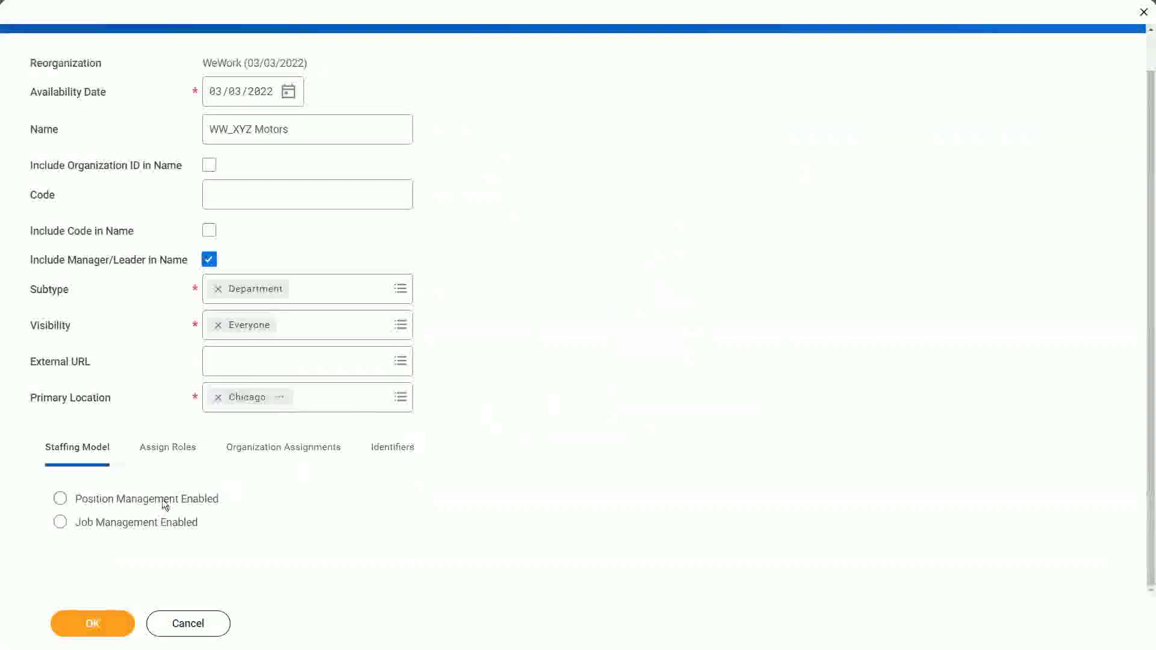
click(168, 448)
scroll(497, 366, down, 2)
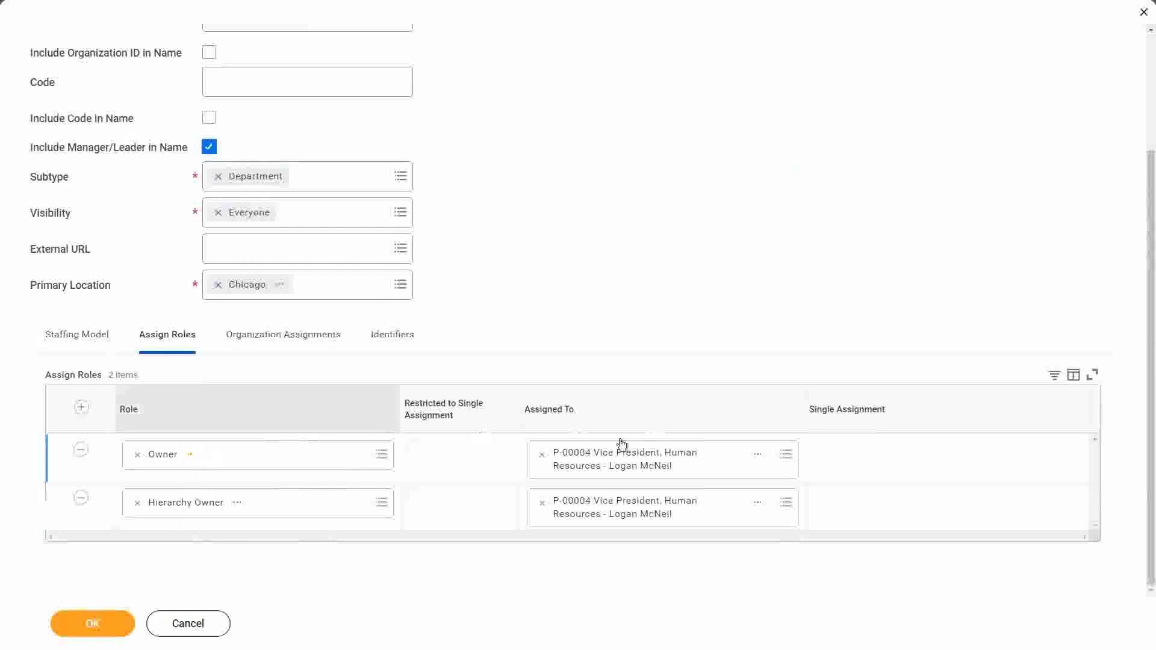
click(83, 336)
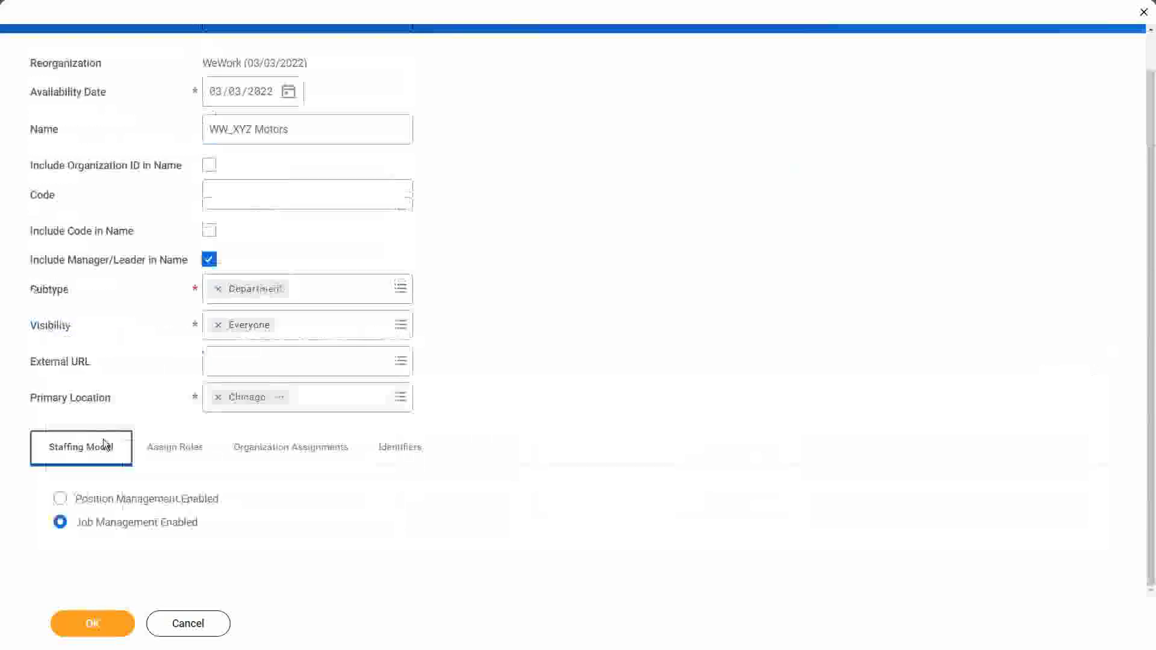
click(91, 629)
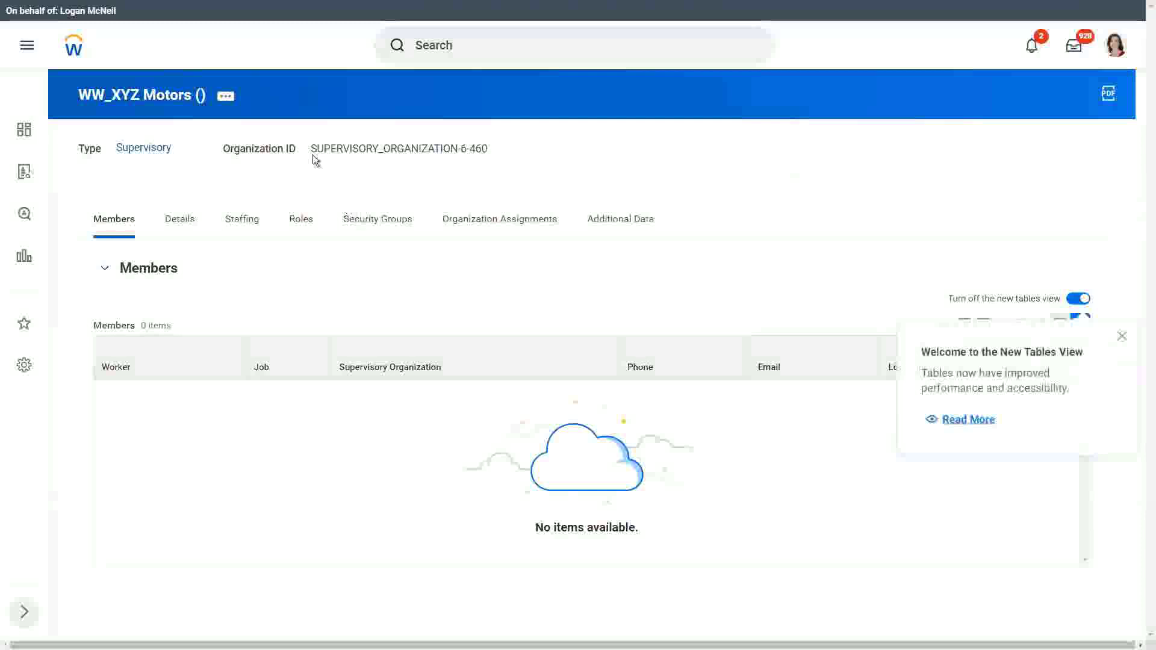
- Start a Create Subordinate form for WW_XYZ Motors with effective date 03/03/2022
click(225, 97)
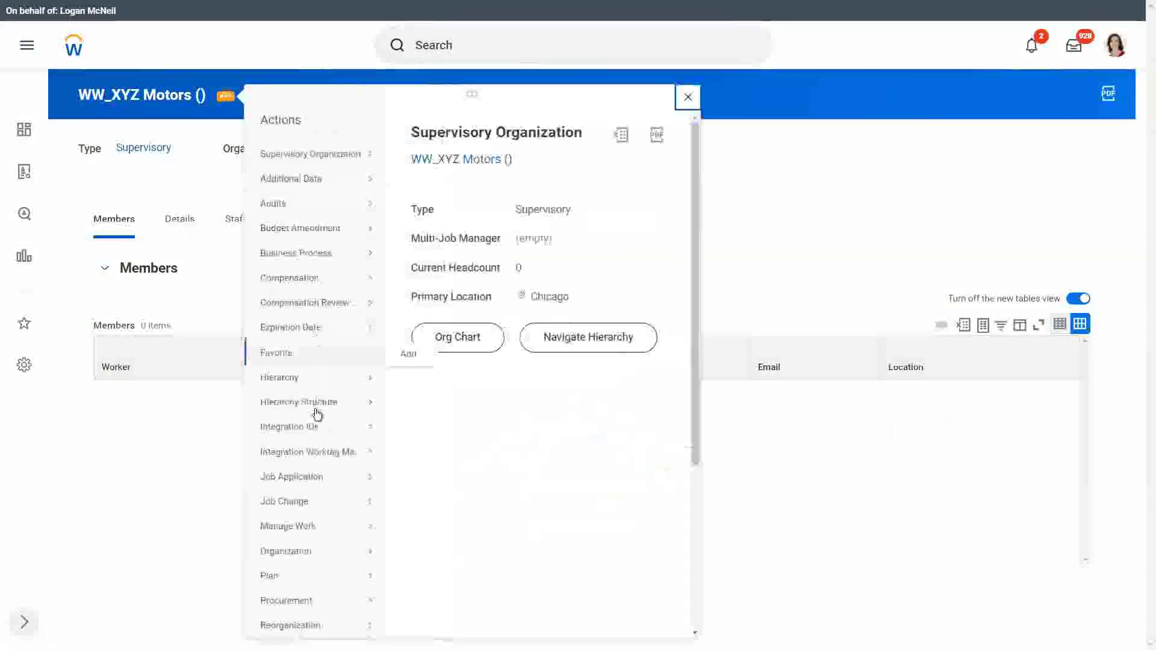
mouse_move(305, 517)
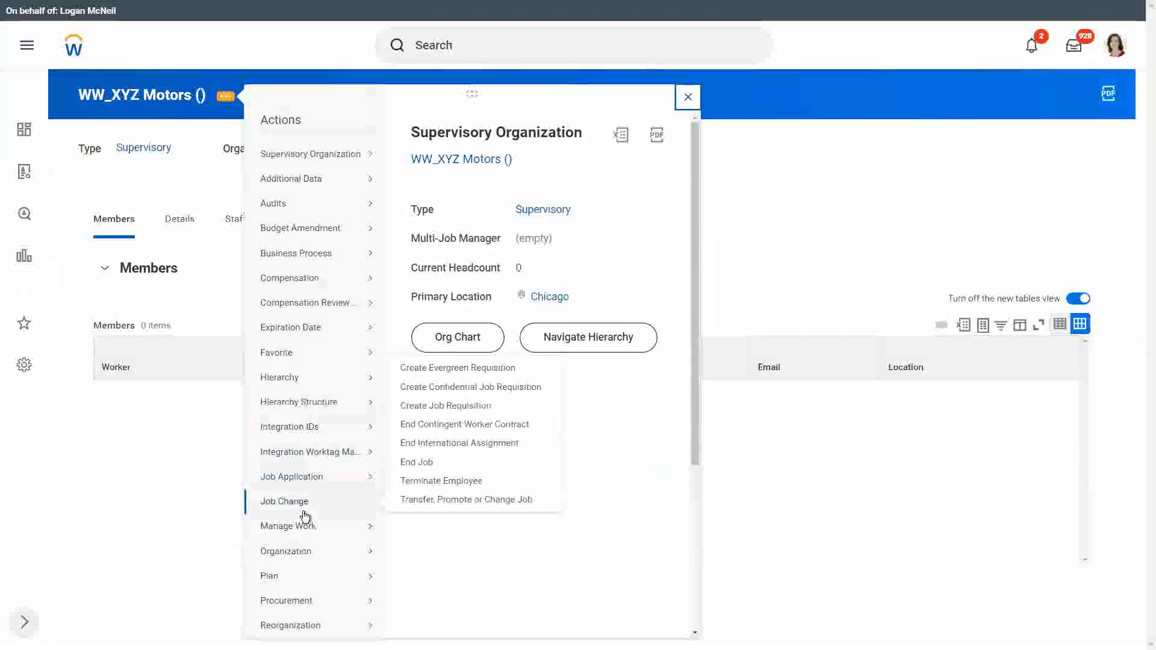
mouse_move(304, 632)
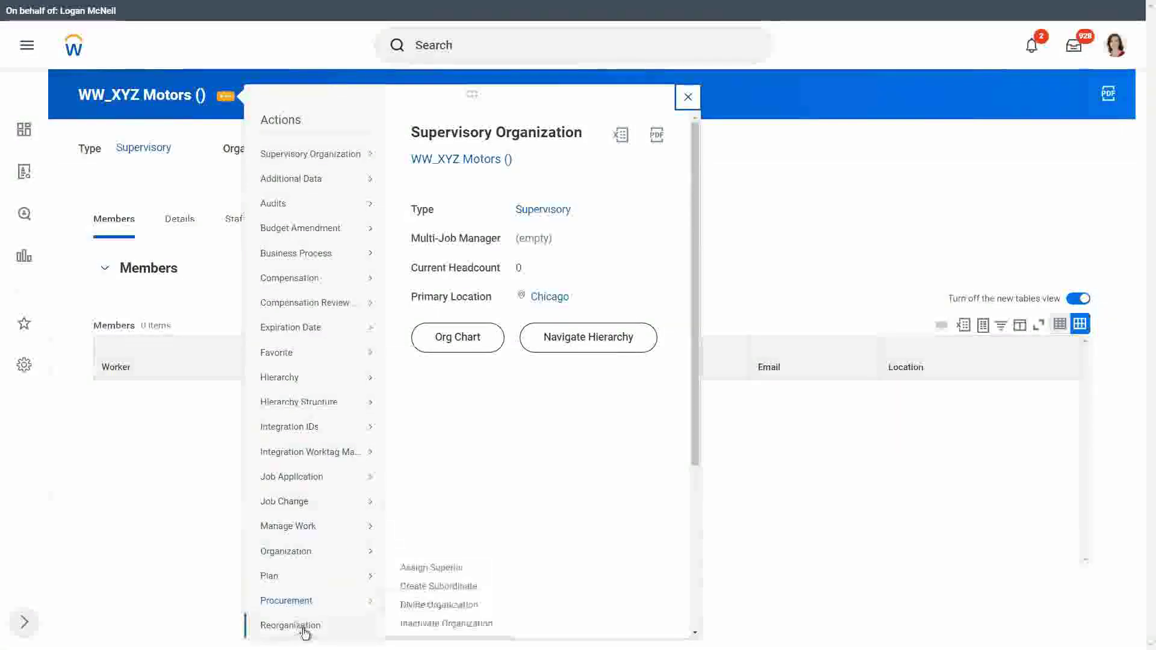
click(446, 584)
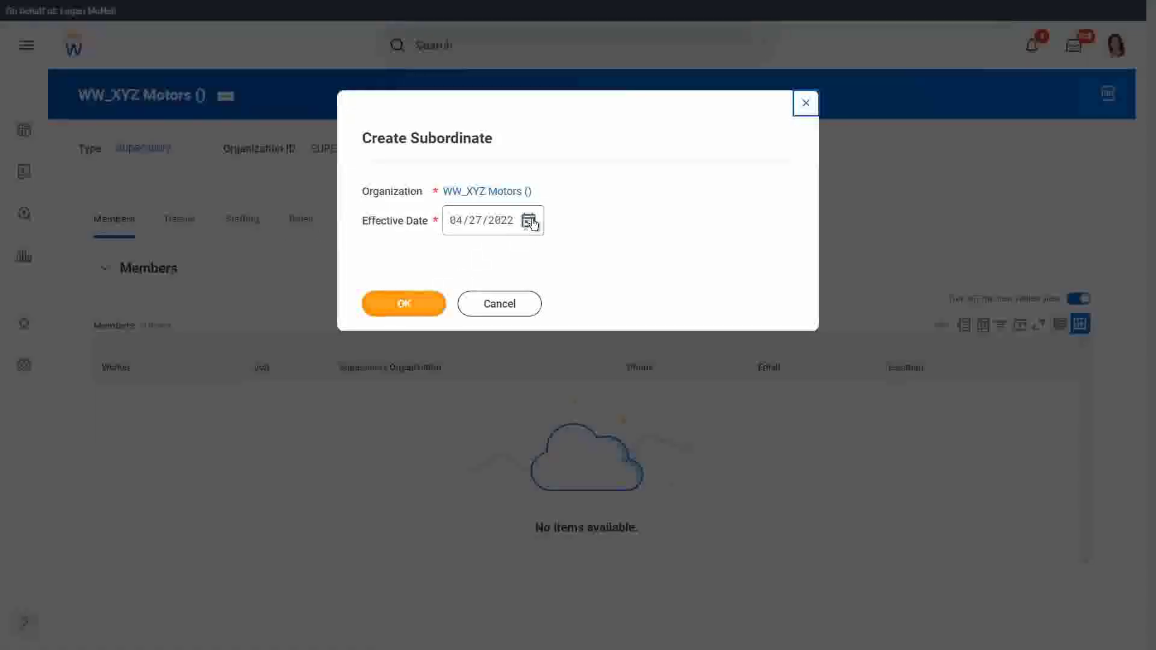
click(528, 223)
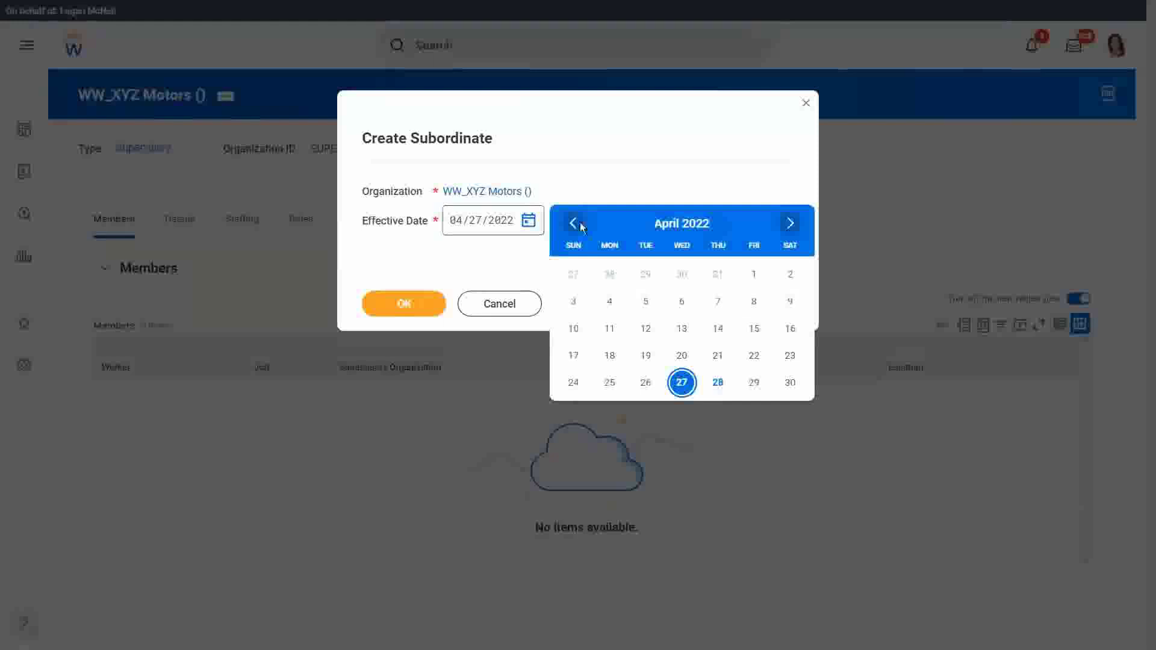
click(573, 223)
click(718, 275)
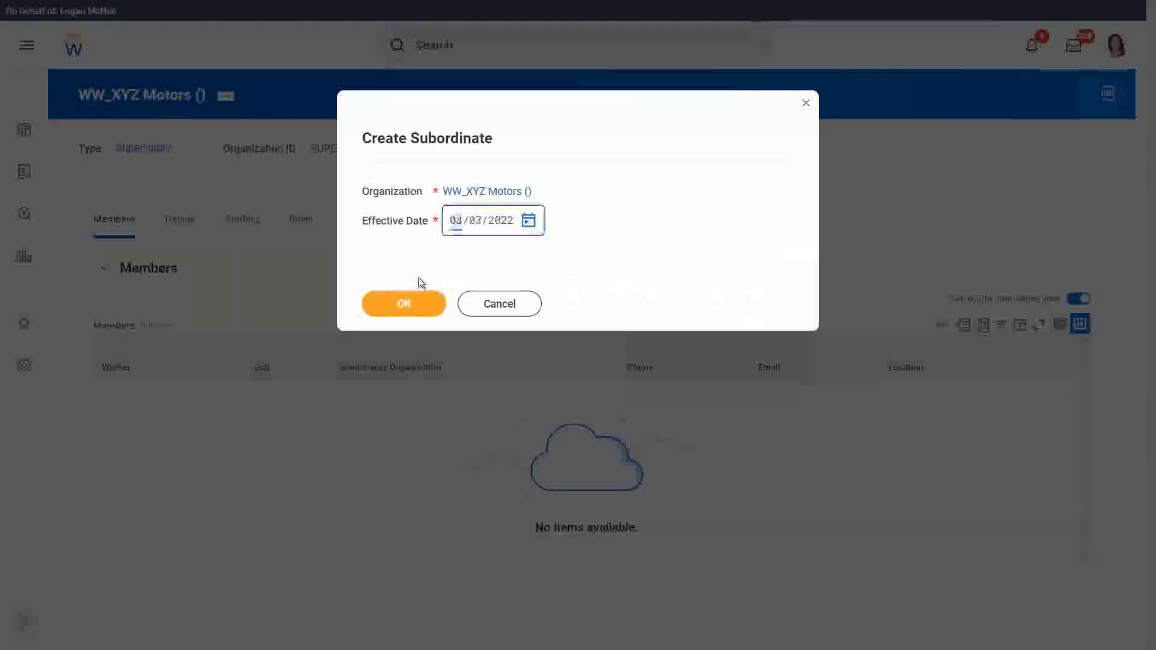
click(412, 304)
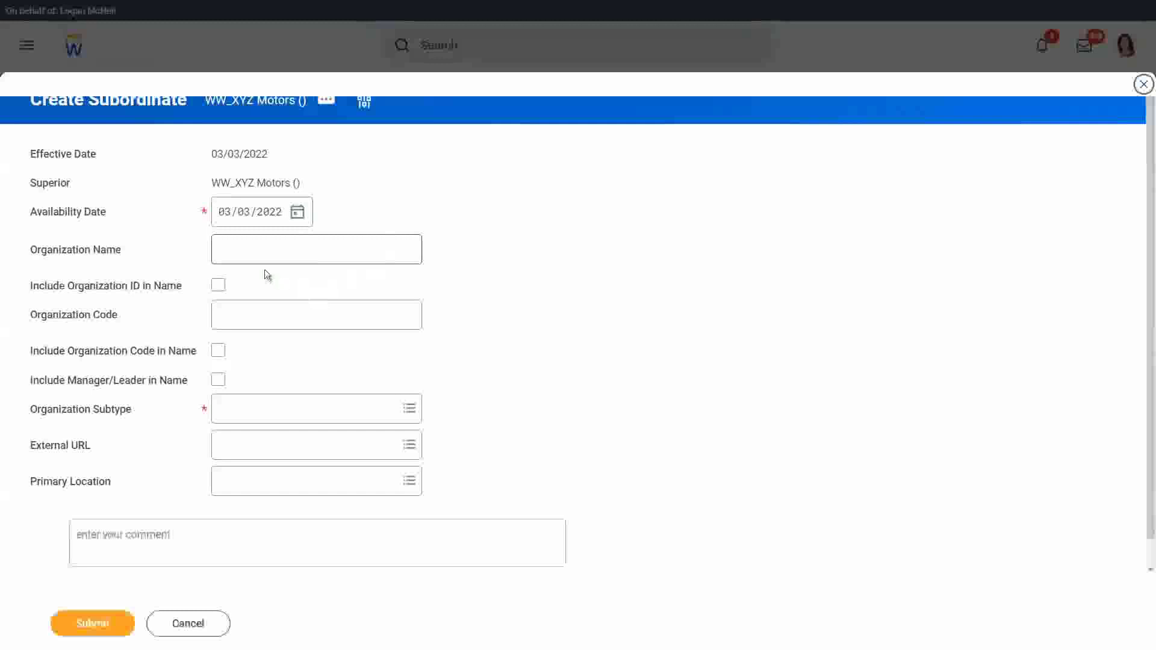
- Submit subordinate 'WW_XYZ Motors Executive' as a Department, including manager/leader in its name
click(254, 253)
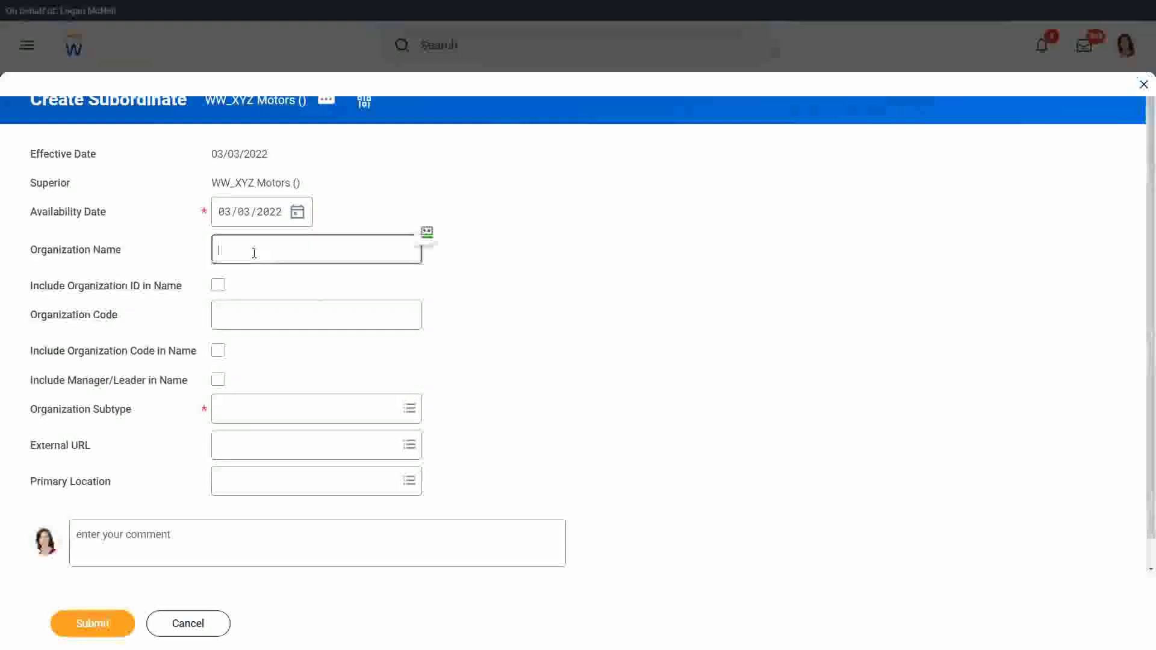
text(WW_XYZ Motors)
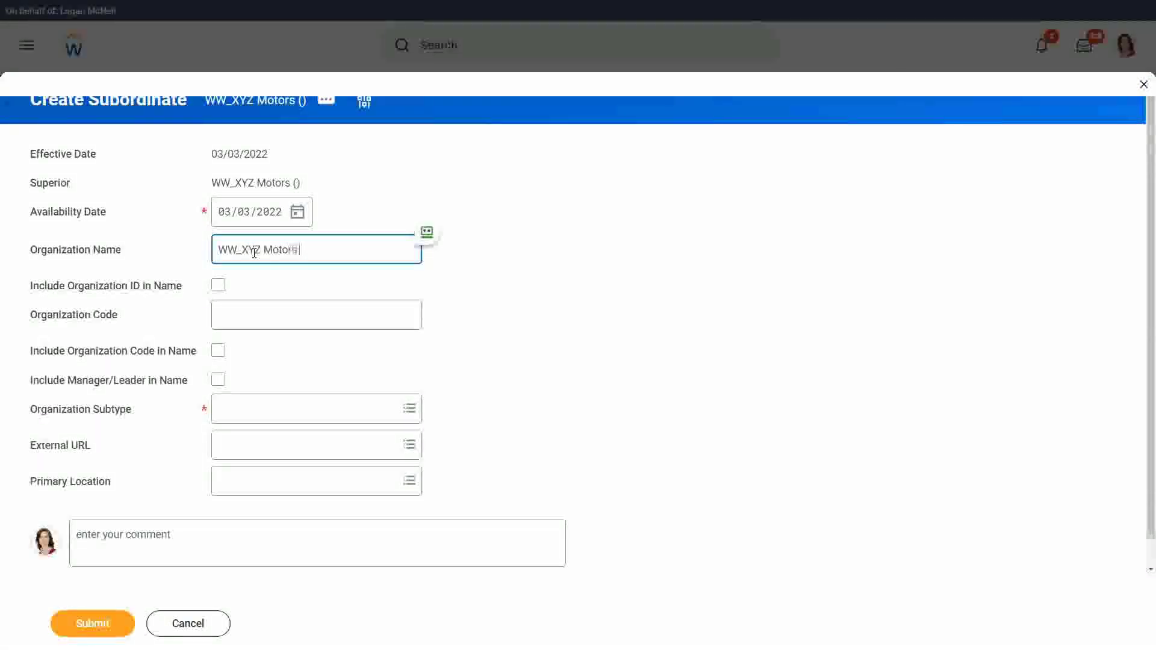
text( Executive)
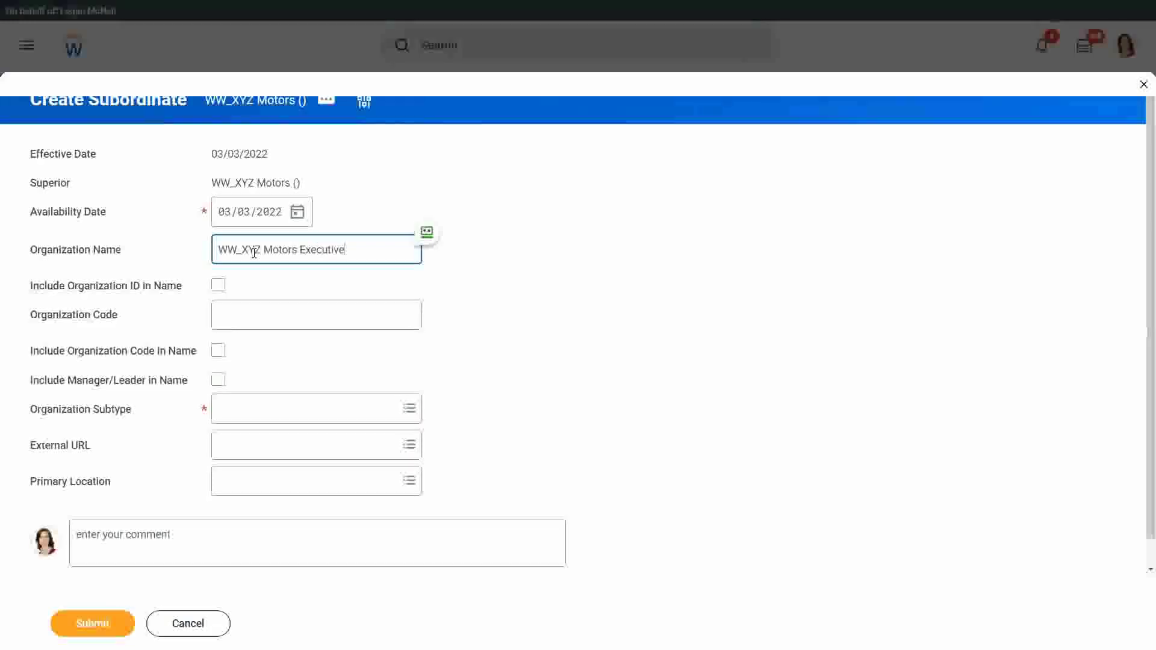
click(233, 412)
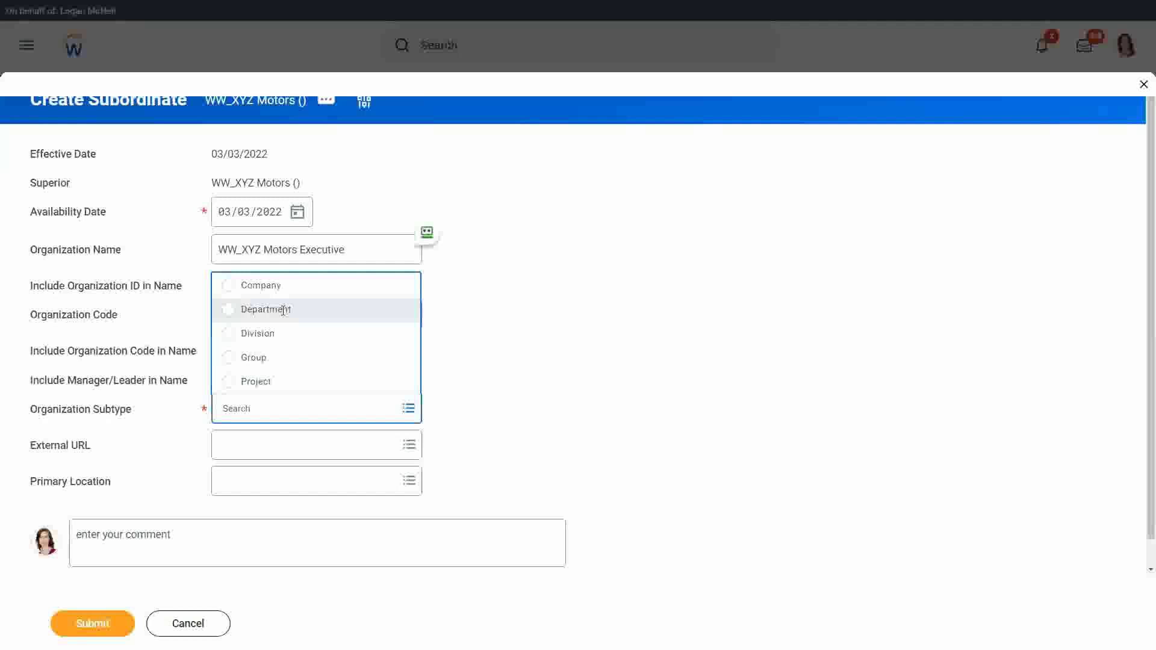
click(283, 310)
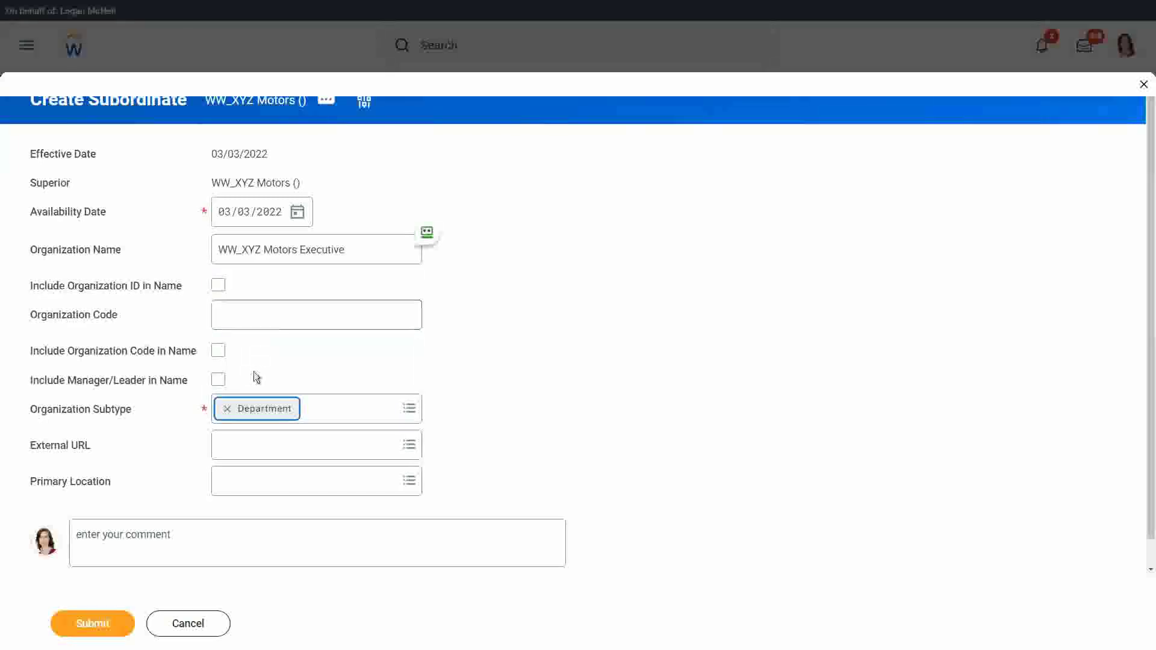
click(218, 382)
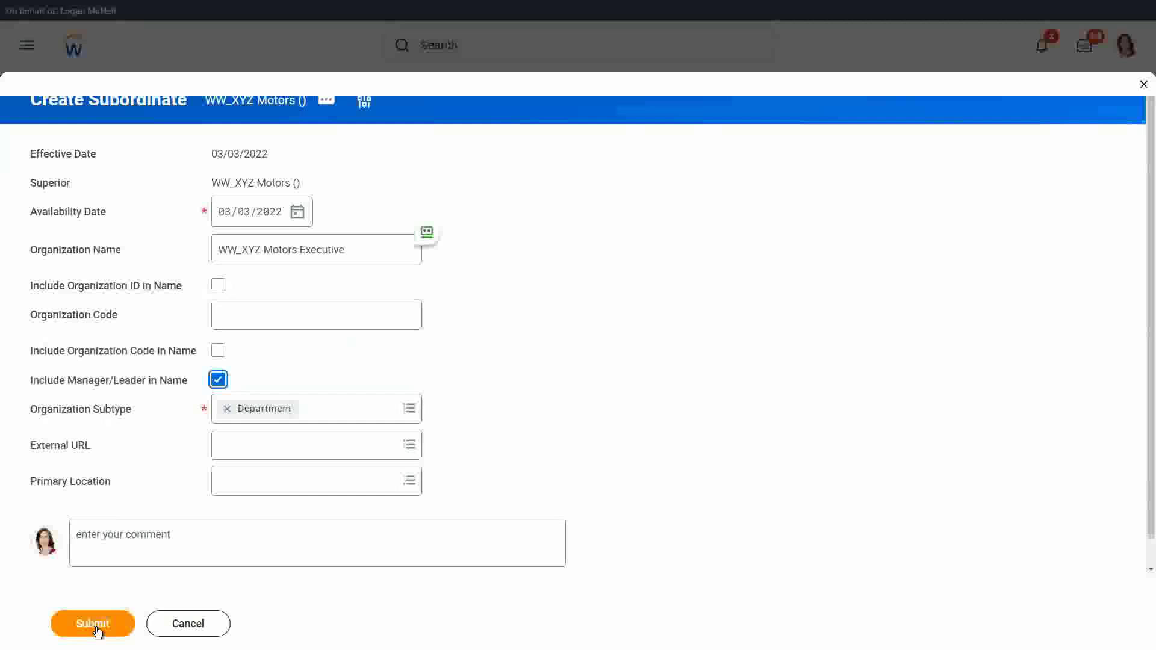
click(94, 624)
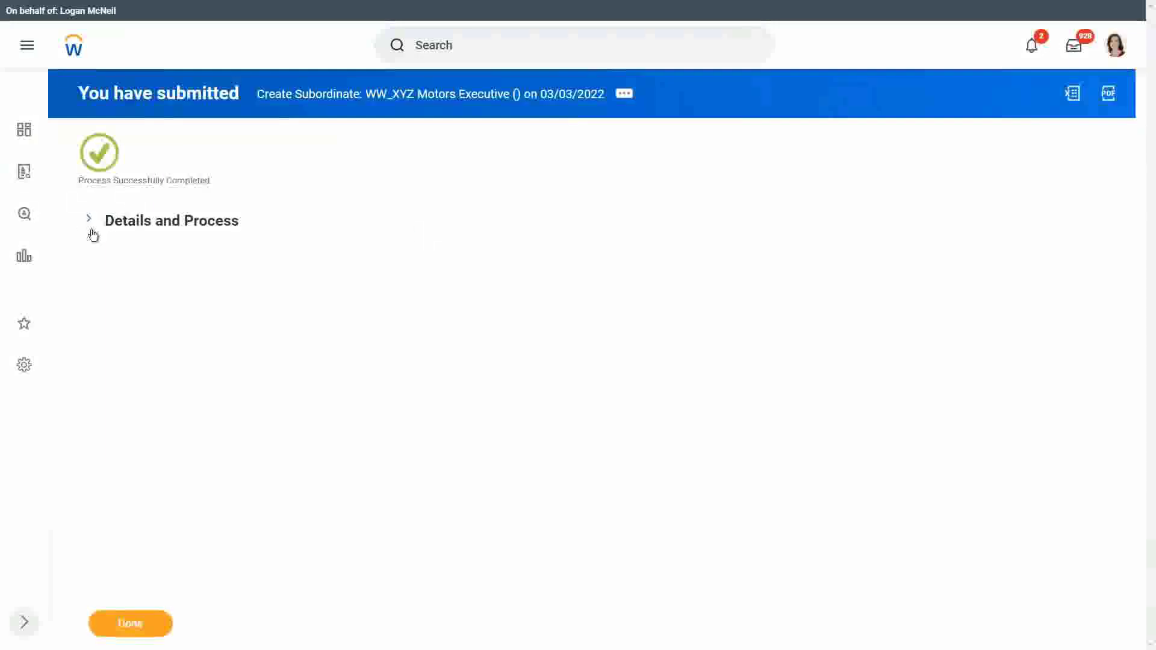
- Expand the submitted process details and return to the WW_XYZ Motors page
click(90, 220)
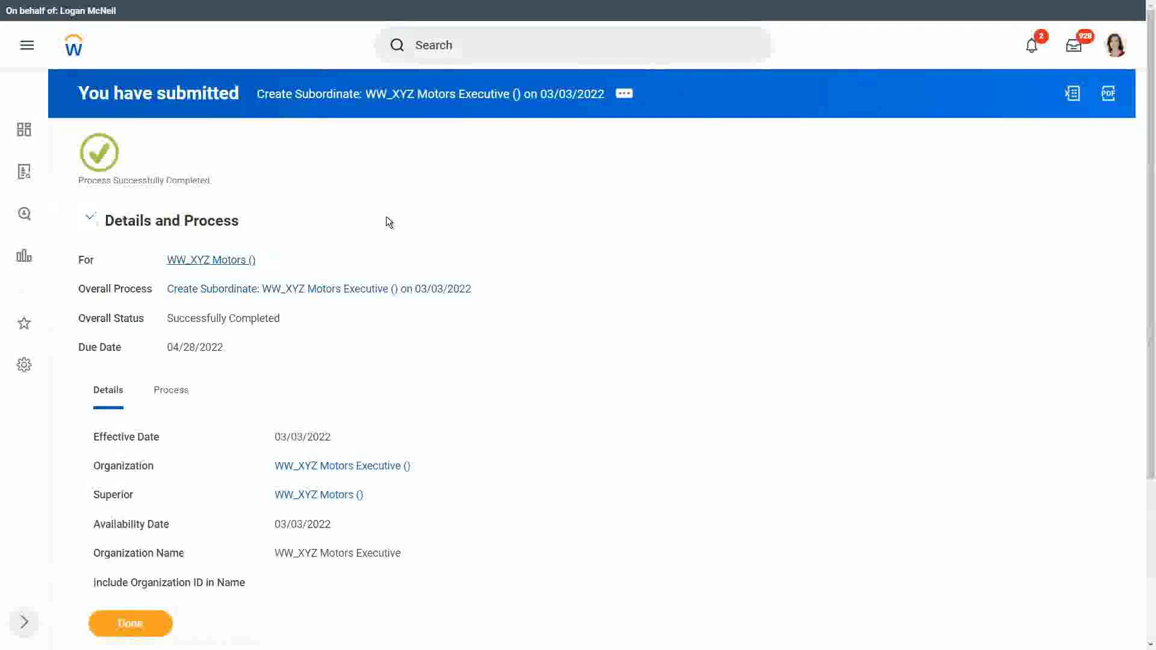
key(Return)
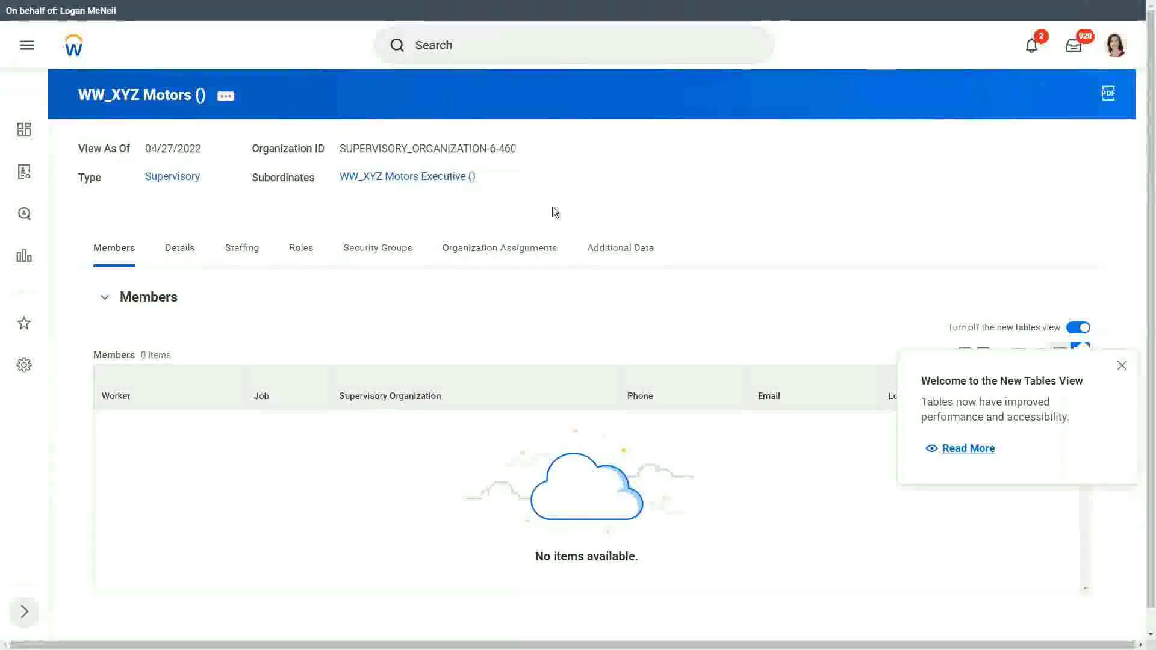
- Confirm Job Management staffing on the Staffing tab, then show WW_XYZ Motors' Business Process actions
click(250, 253)
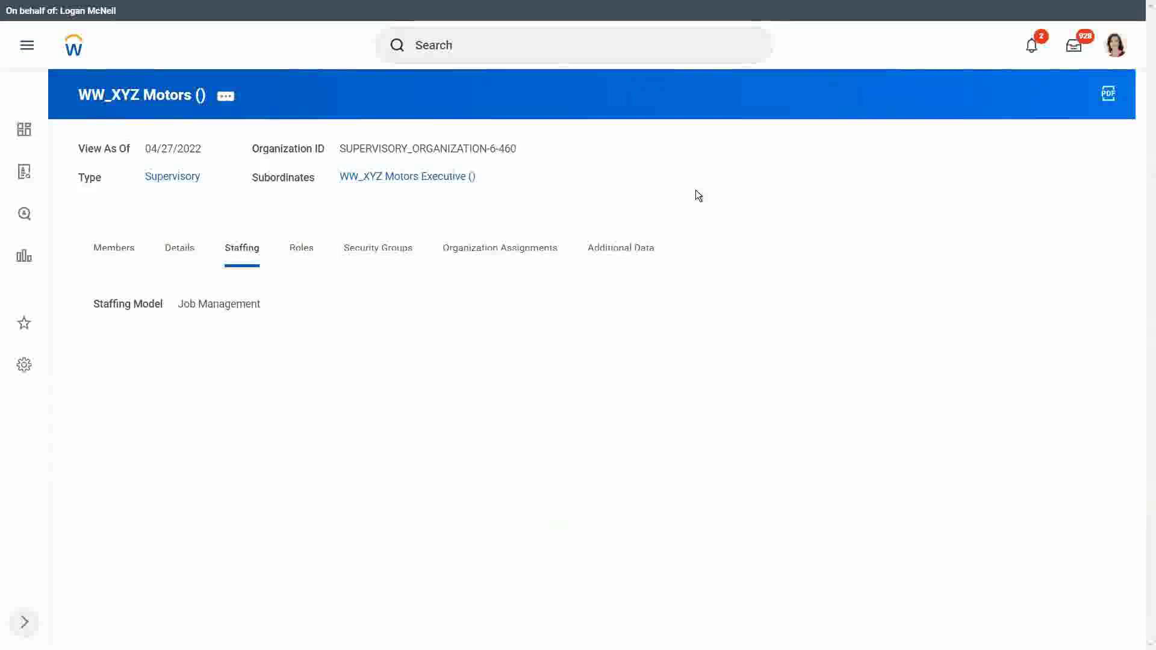
click(226, 98)
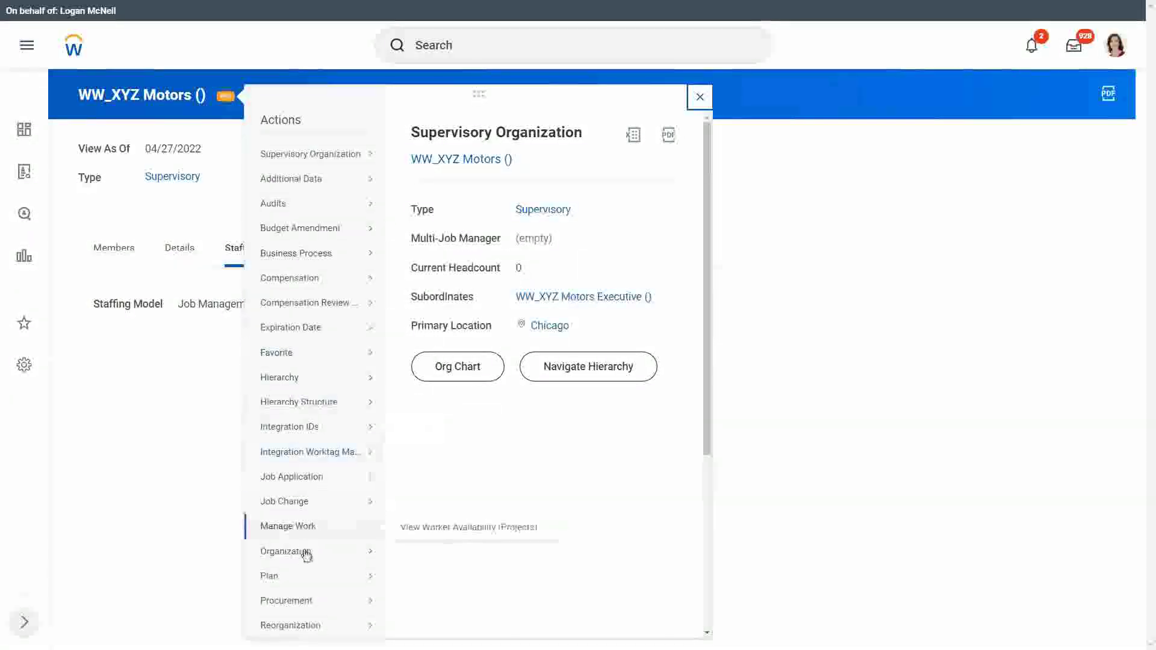
mouse_move(305, 473)
mouse_move(293, 552)
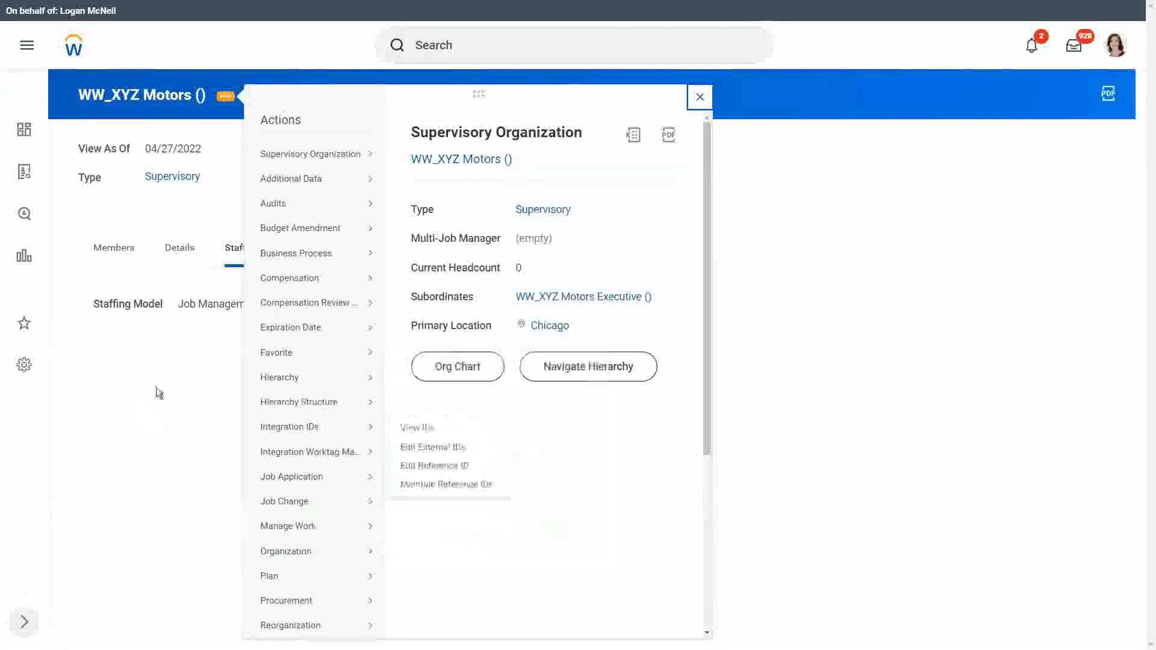
click(175, 363)
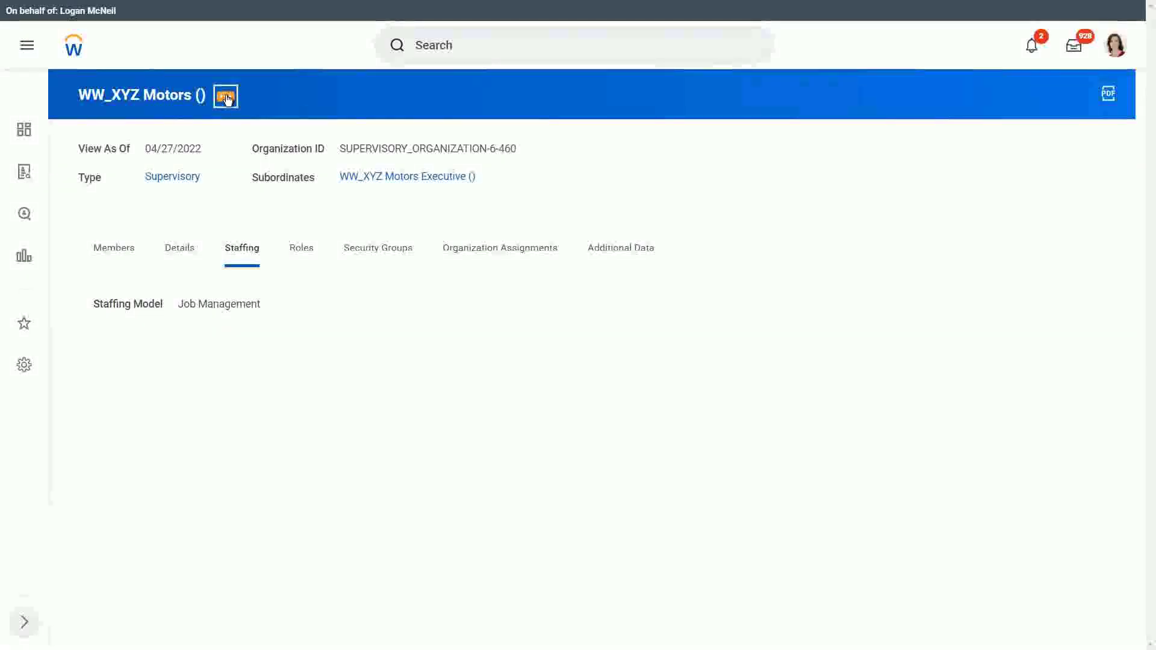
click(226, 99)
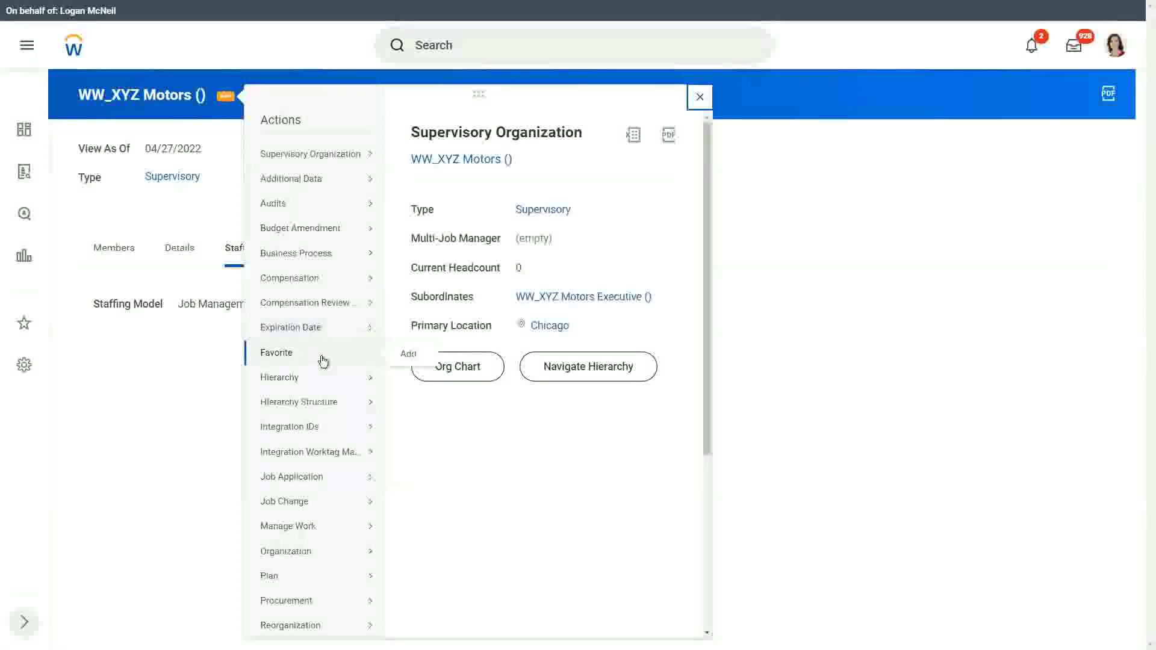
mouse_move(297, 388)
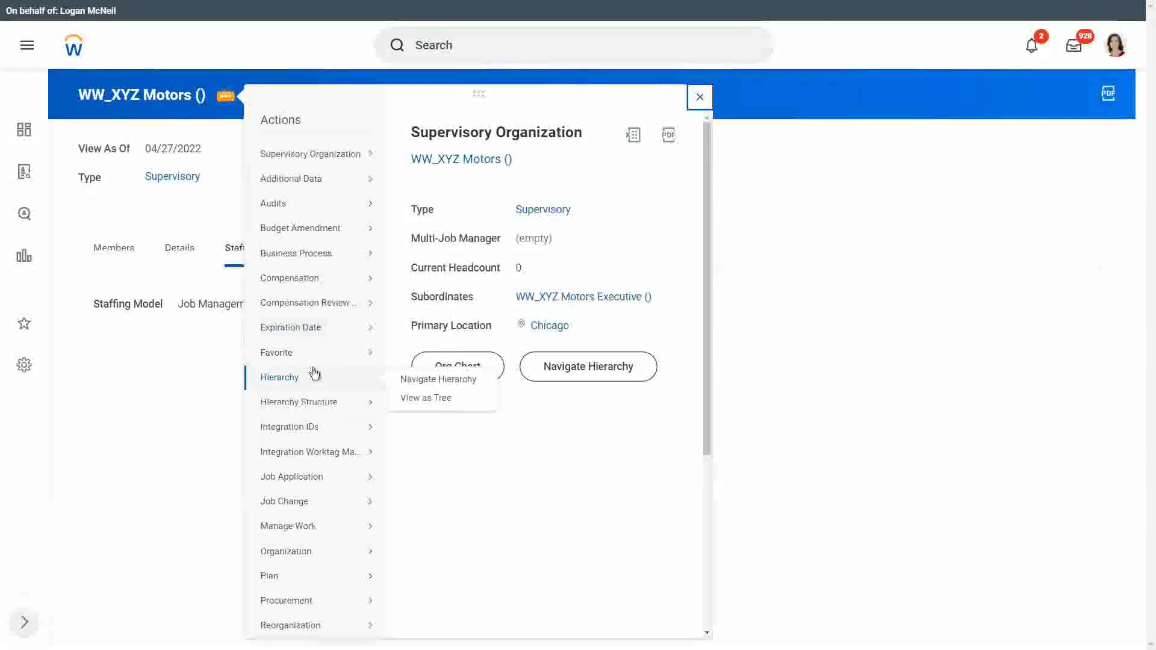
- Search 'hire', pick Hire as the process type and save the definition effective 04/27/2022
mouse_move(301, 253)
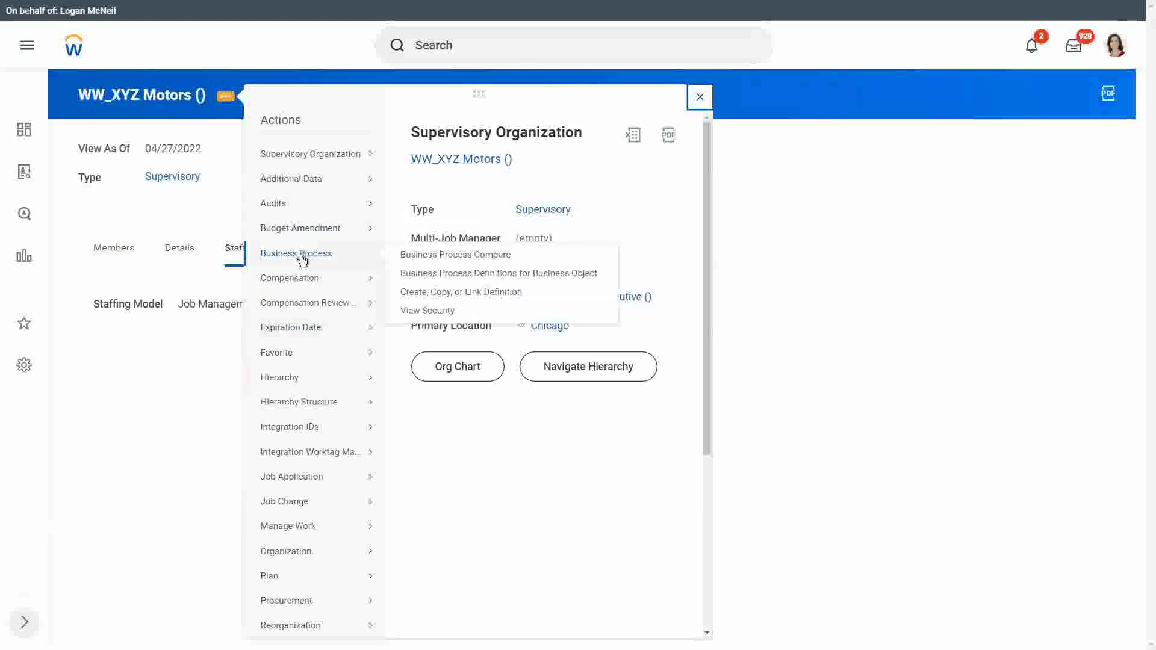
click(453, 291)
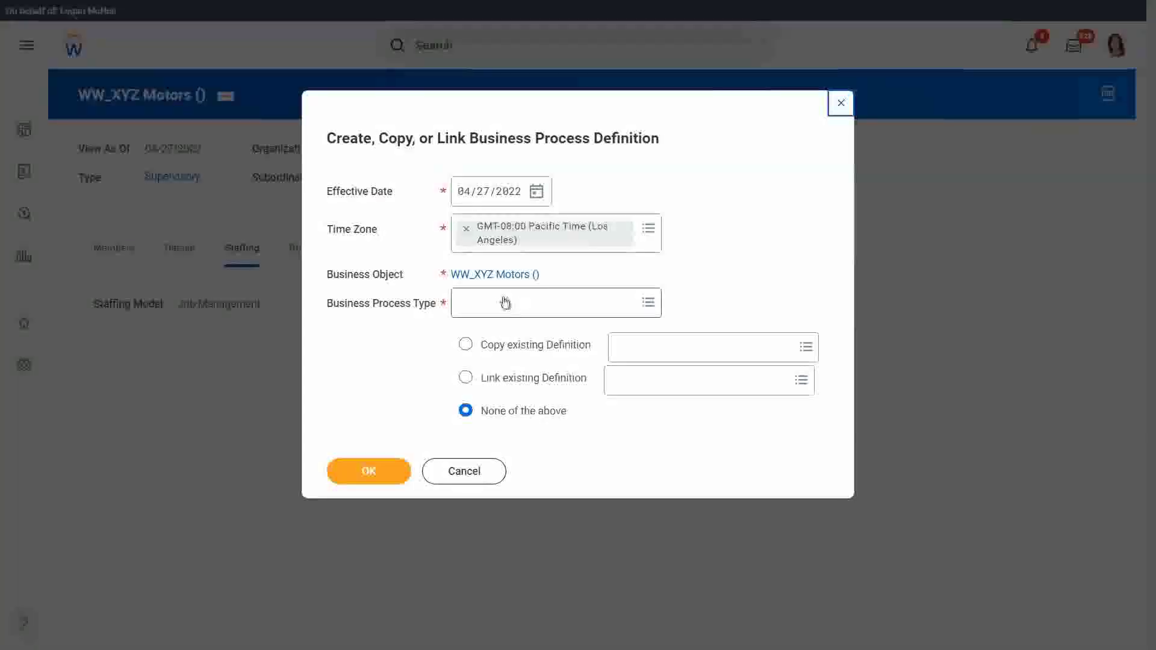
click(504, 304)
text(hire)
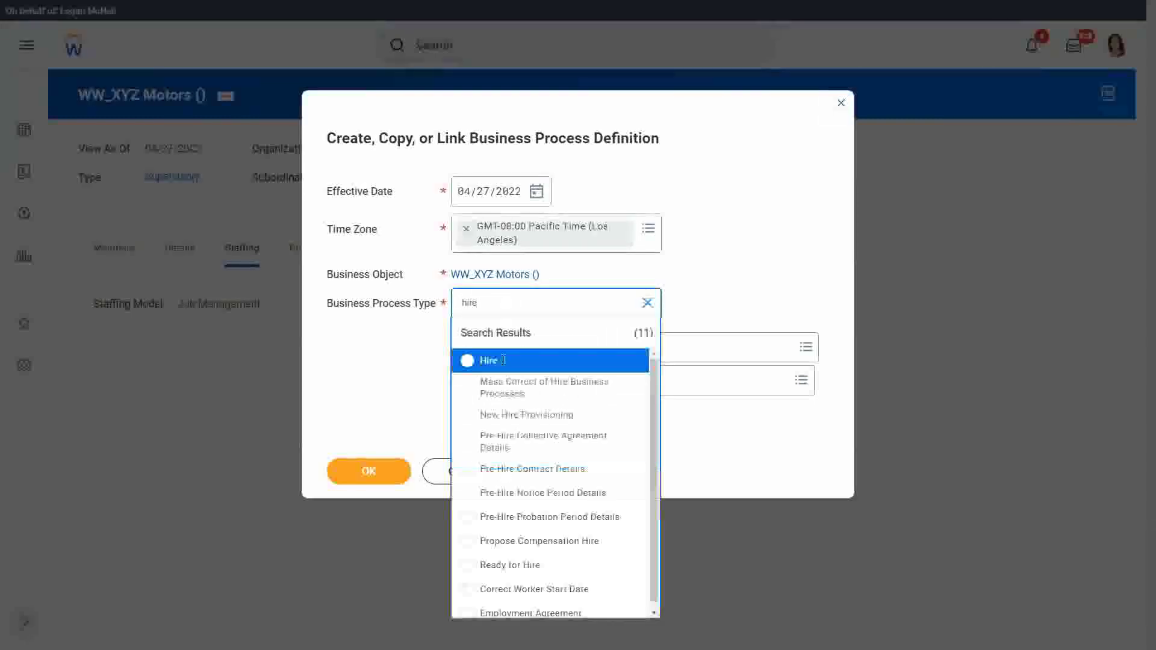
click(501, 363)
click(403, 471)
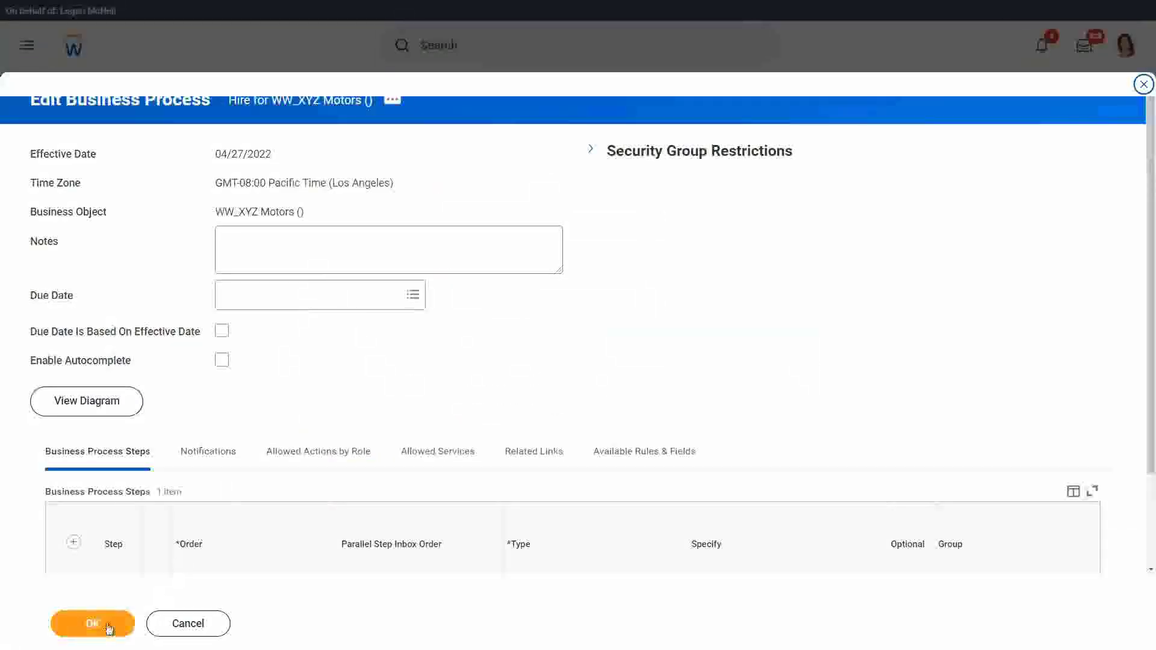
click(92, 623)
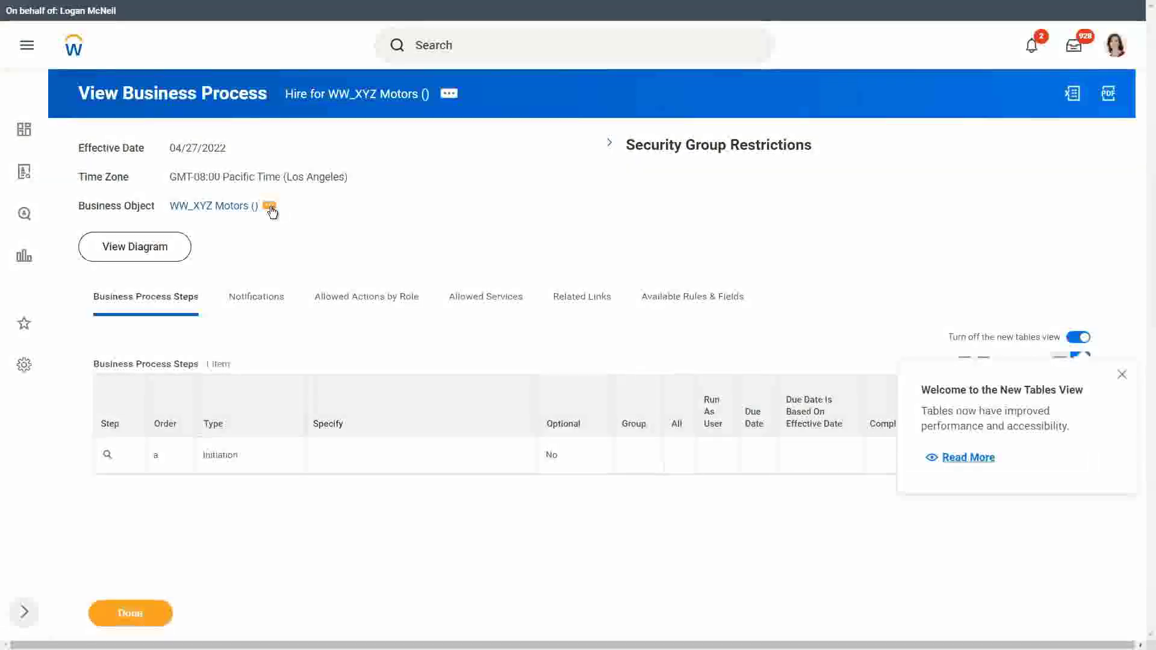
- Search 'hiring restr', pick Hiring Restrictions and save the definition effective 04/27/2022
click(270, 207)
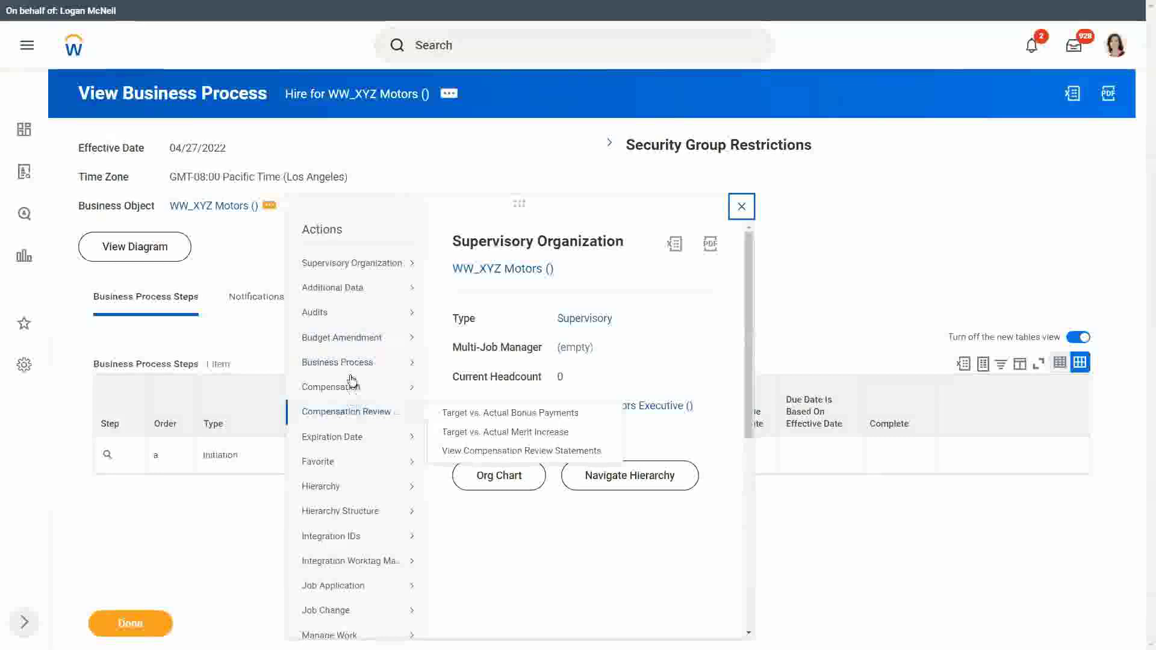
mouse_move(353, 363)
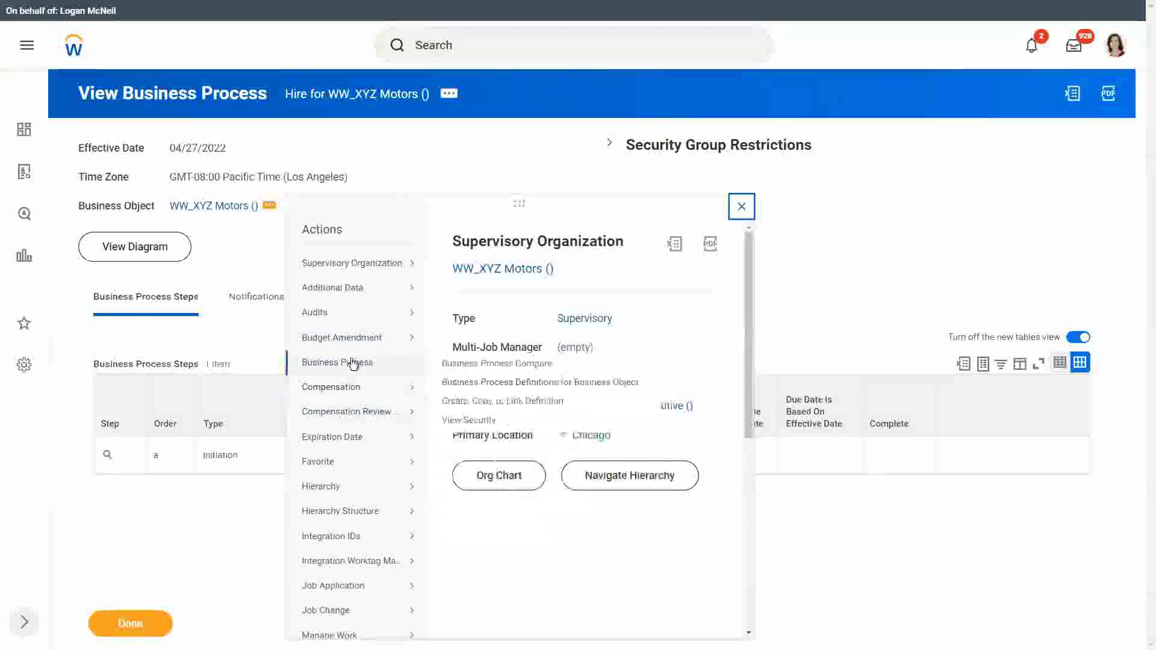
click(485, 401)
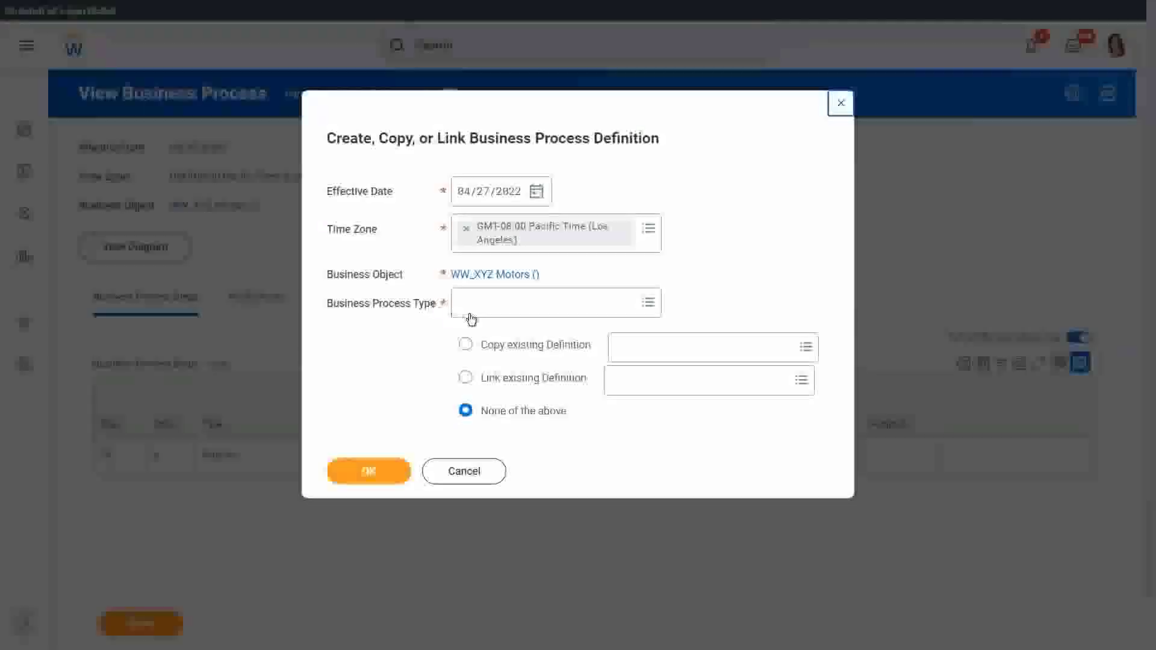
click(482, 308)
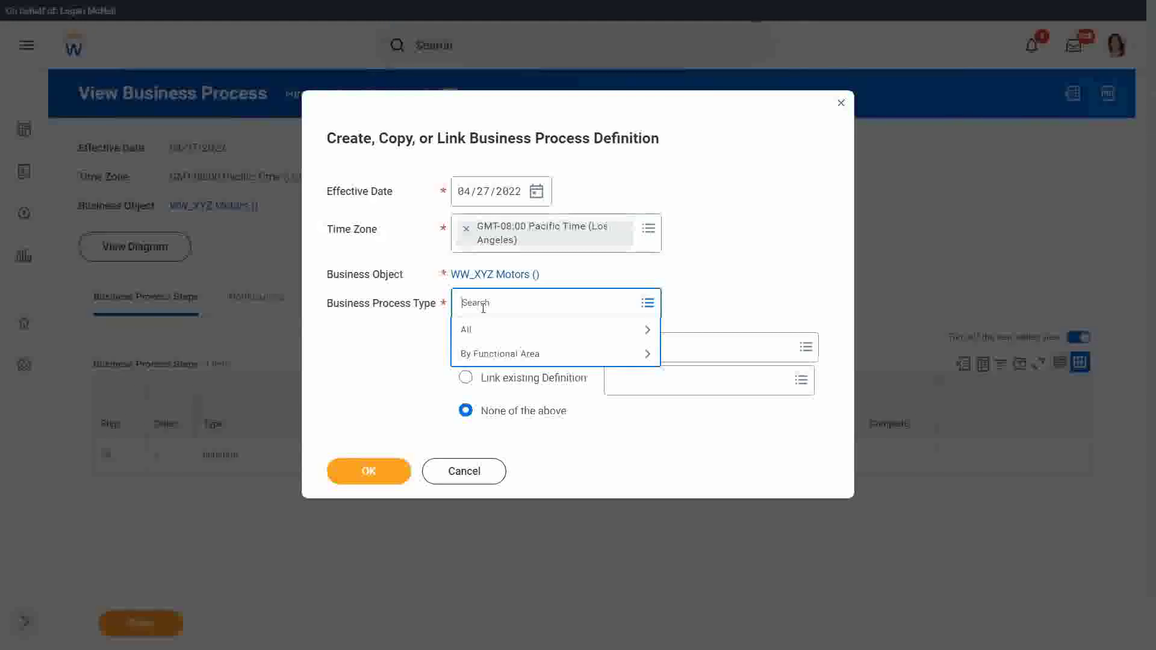
text(hiring rest)
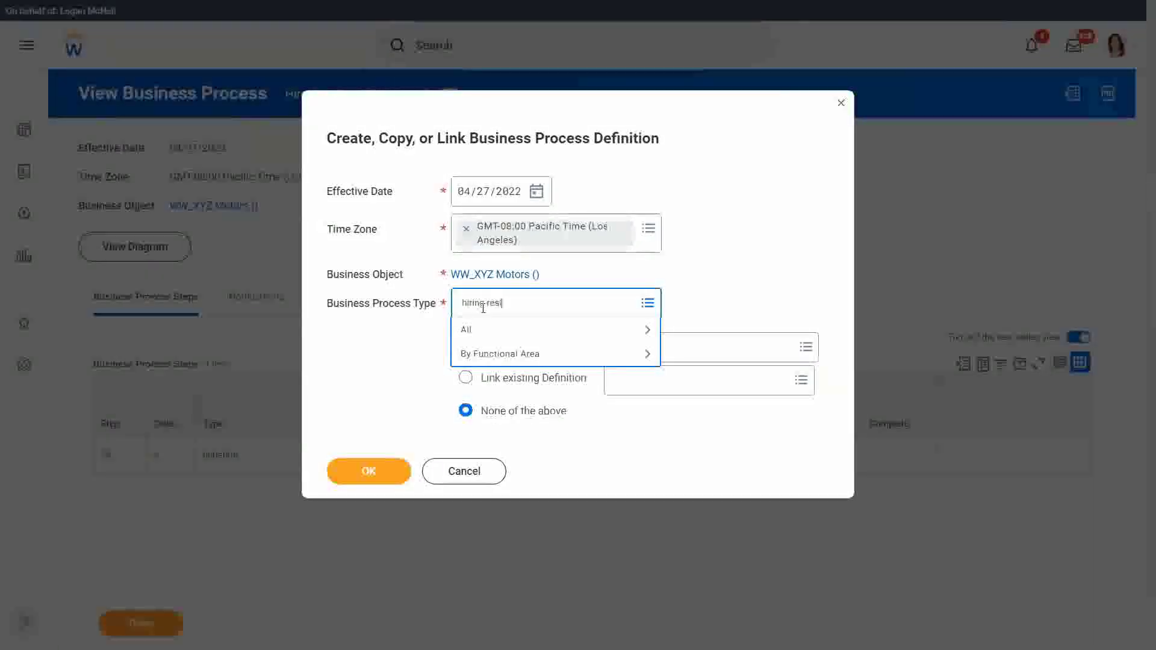
text(r)
key(Return)
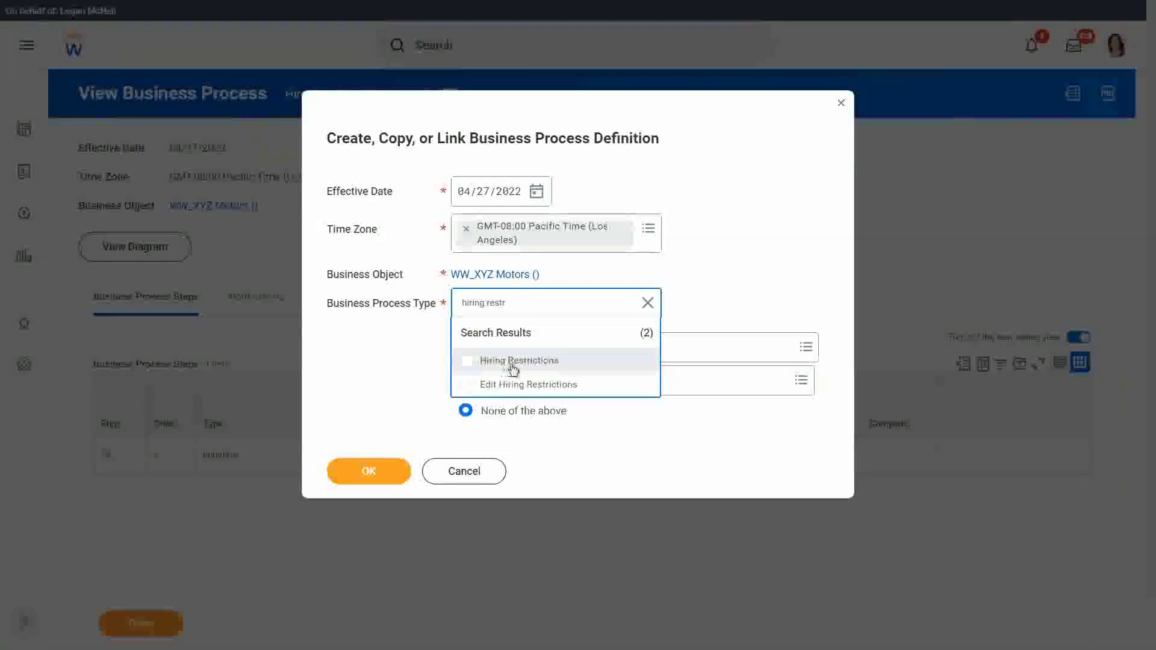
click(512, 364)
click(364, 474)
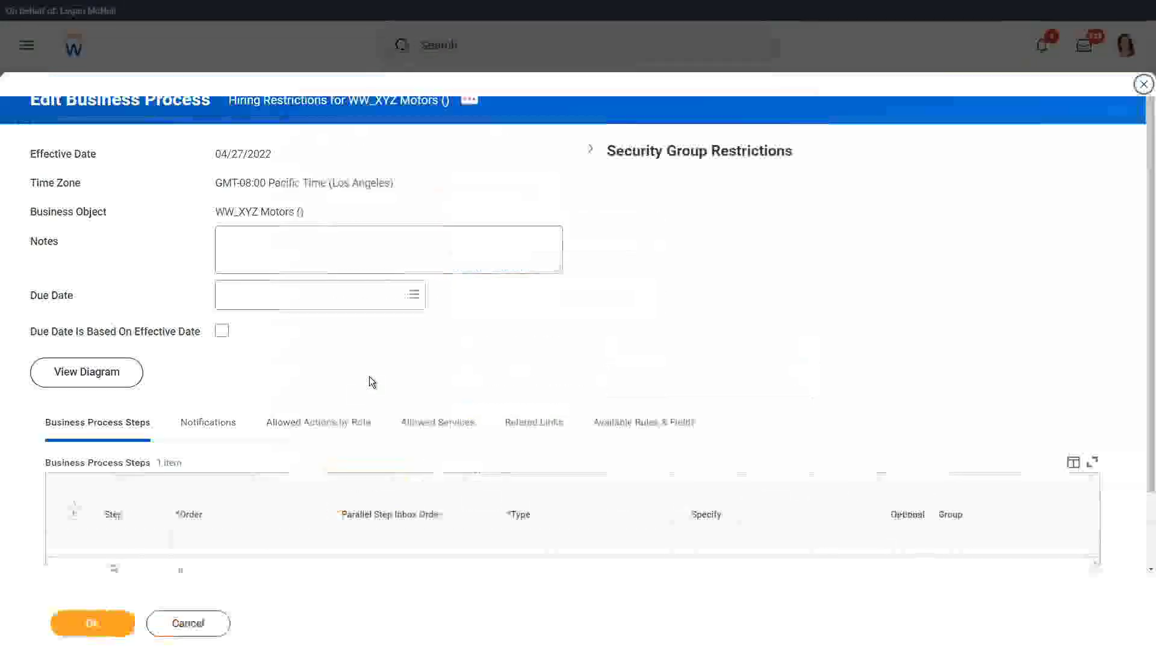
click(91, 621)
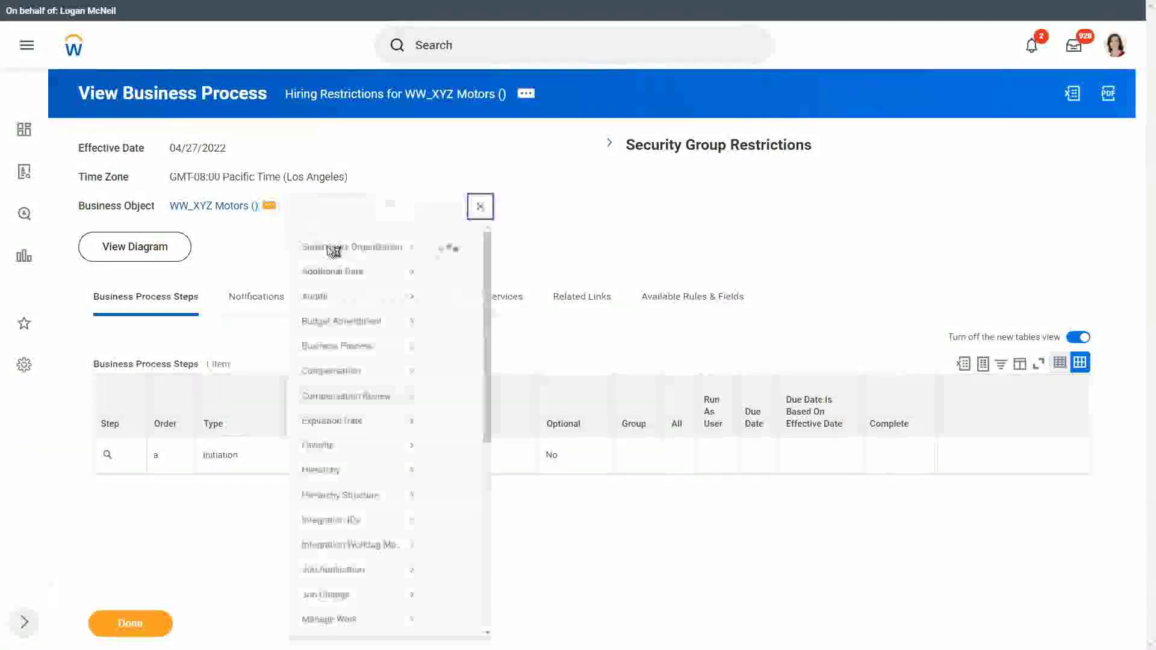
mouse_move(335, 363)
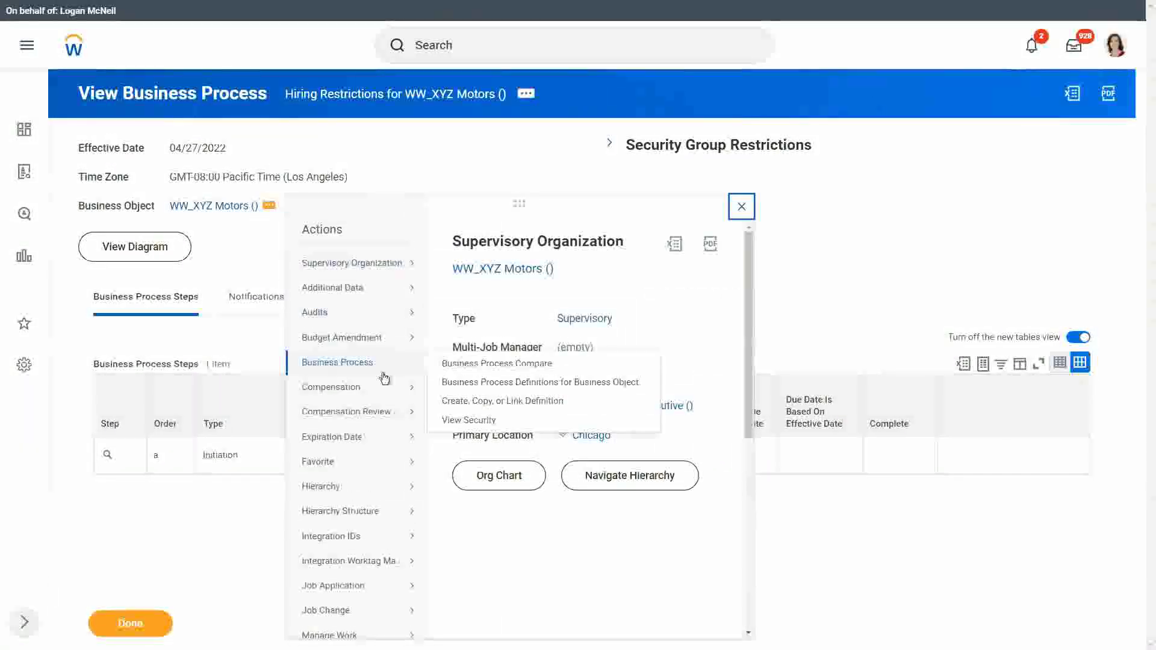
- Create a Propose Compensation Hire business process definition for WW_XYZ Motors, leaving 'None of the above'
click(503, 403)
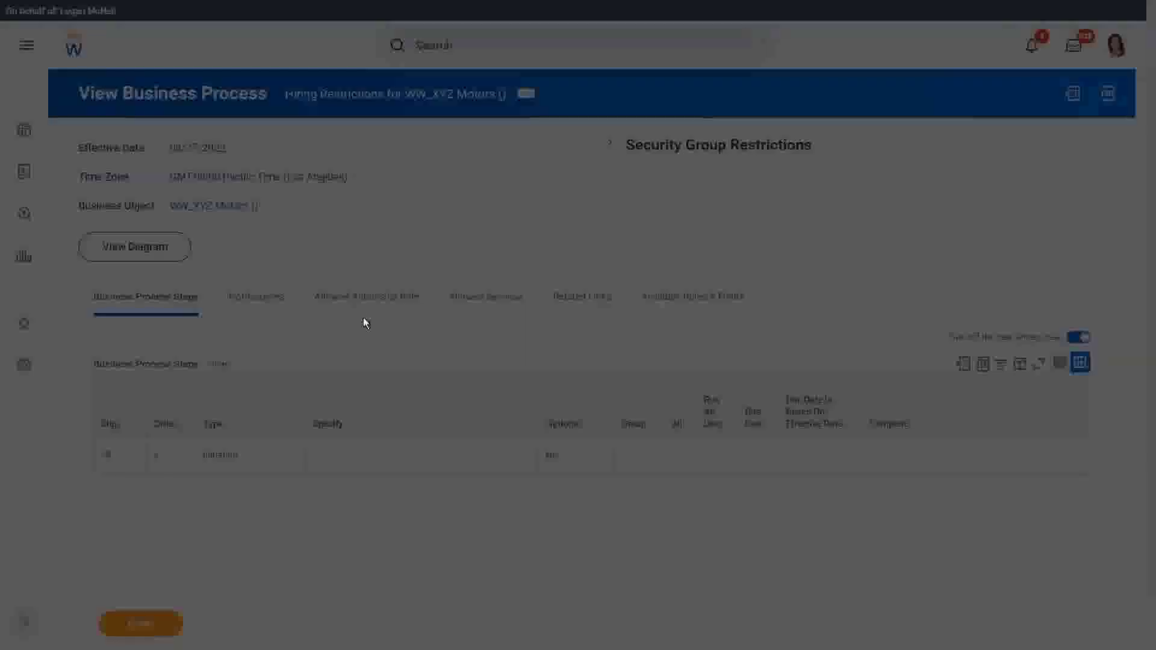
click(482, 303)
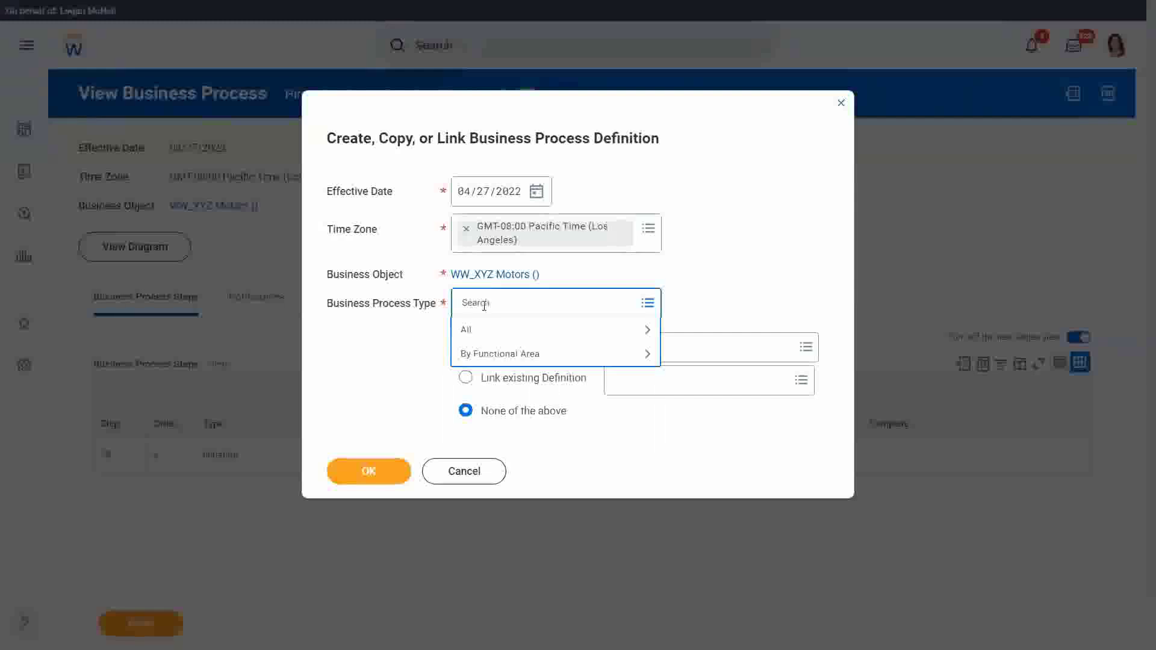
text(propose)
key(Return)
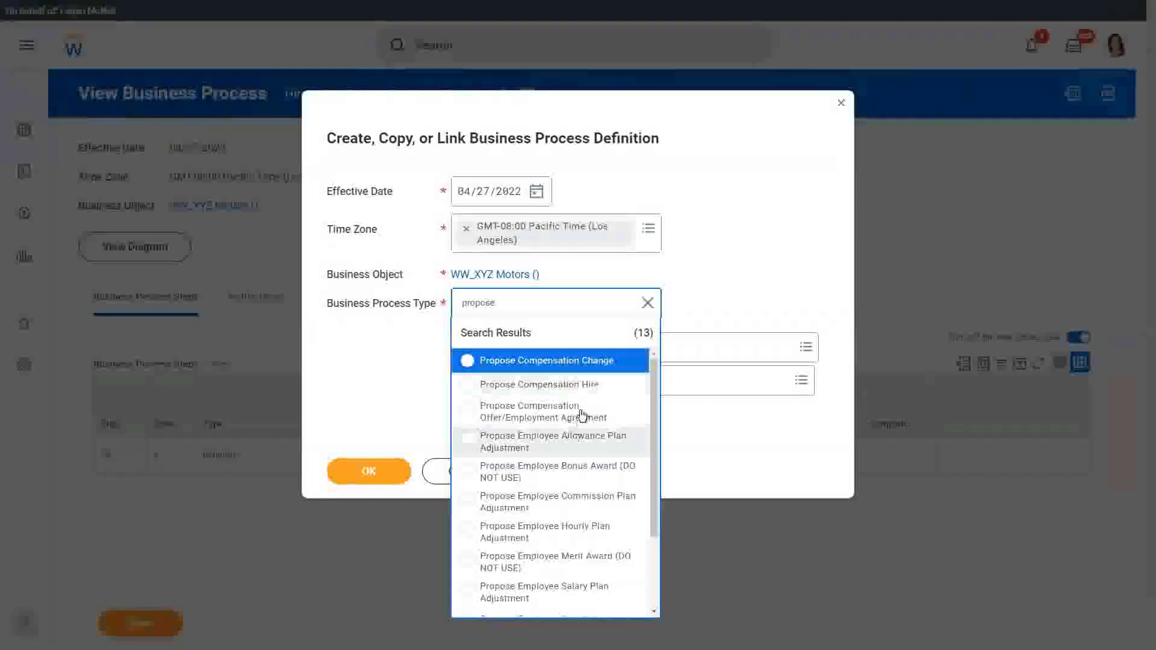
click(587, 387)
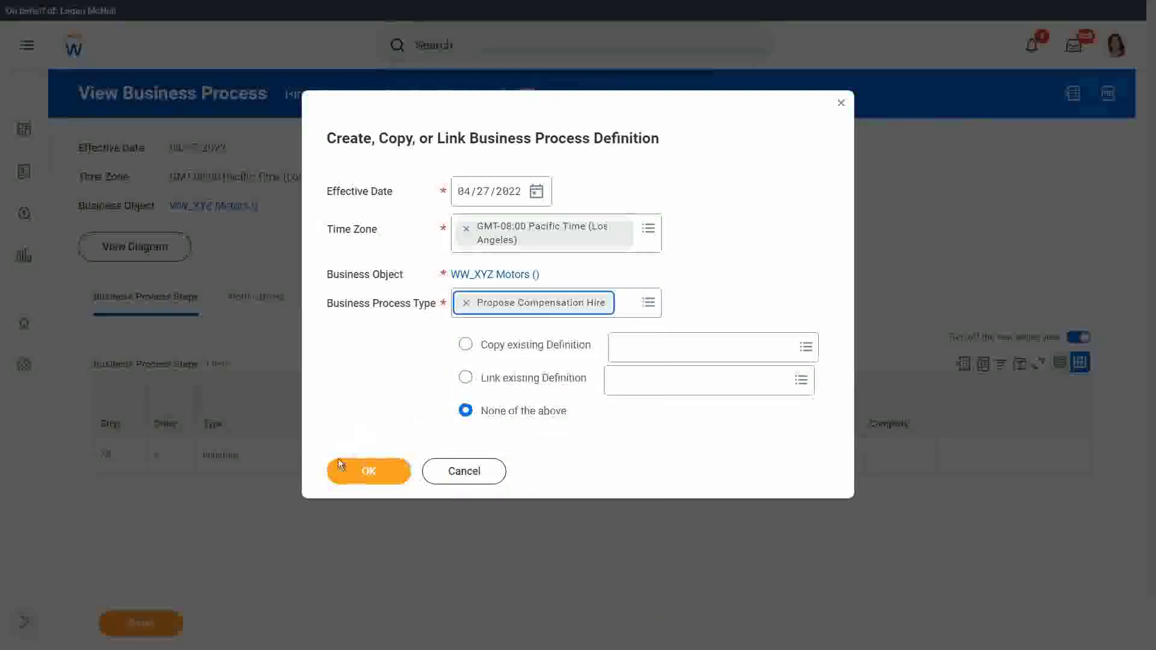
click(352, 475)
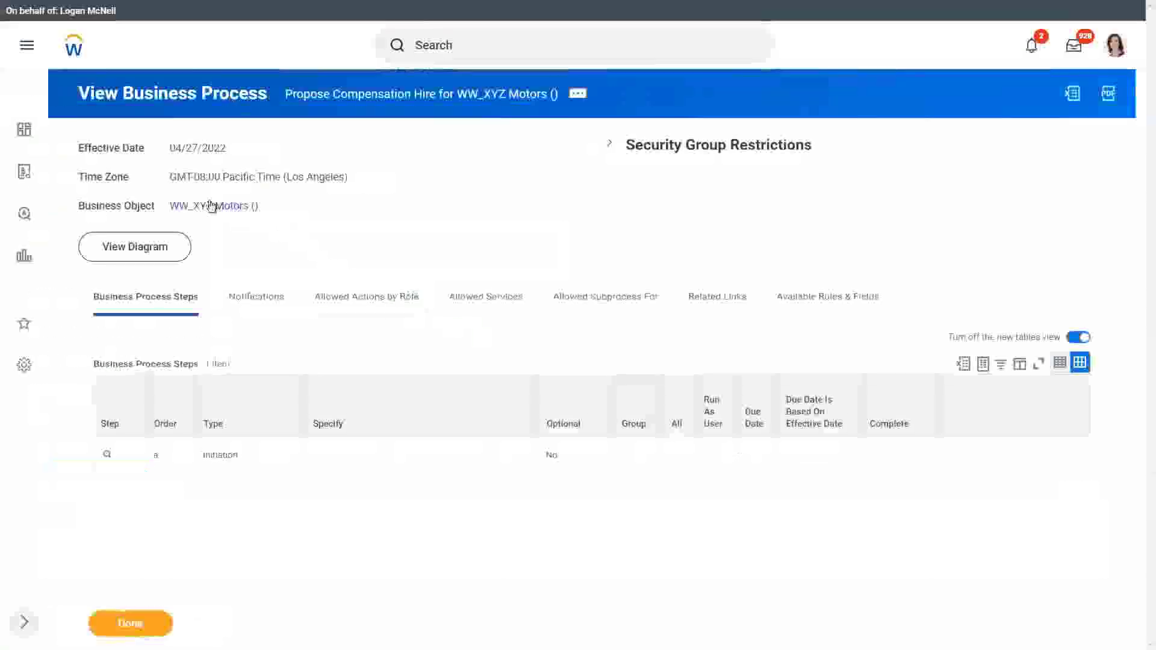
- Start Set Hiring Restrictions from the WW_XYZ Motors organization's related actions
click(225, 206)
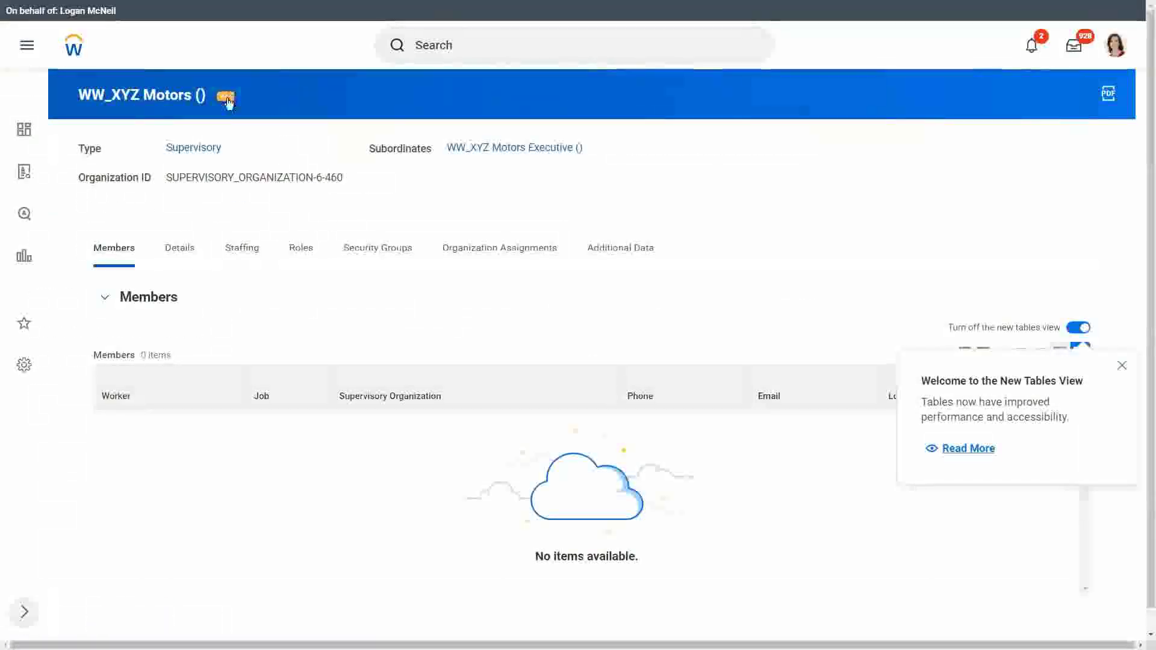
click(226, 98)
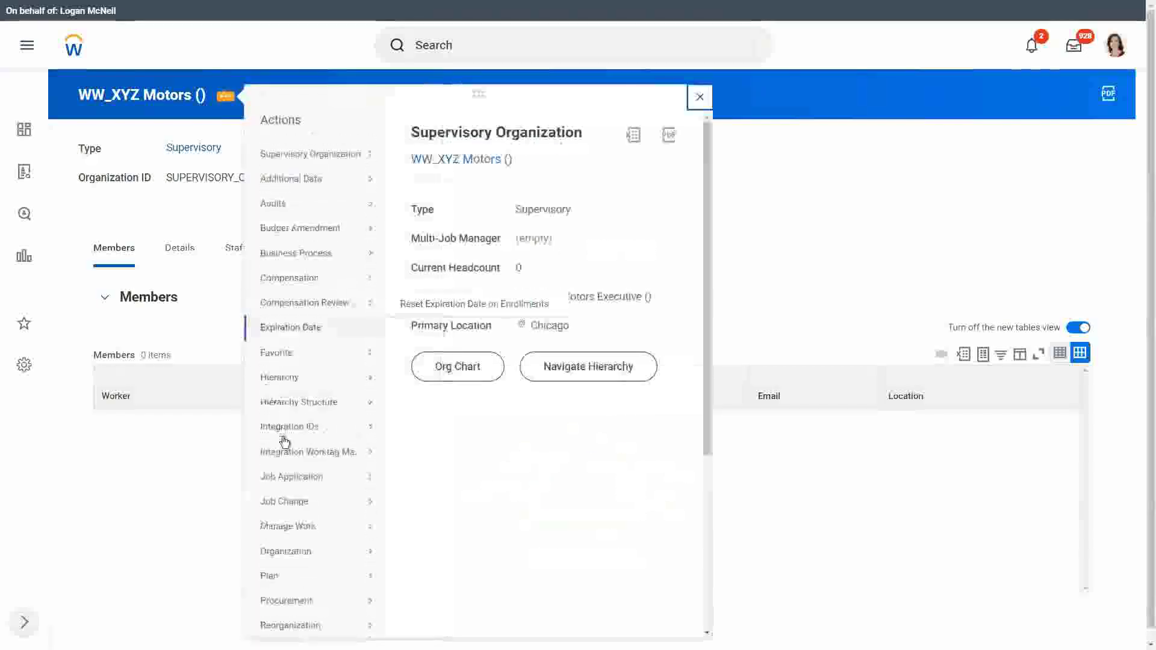
scroll(301, 482, down, 1)
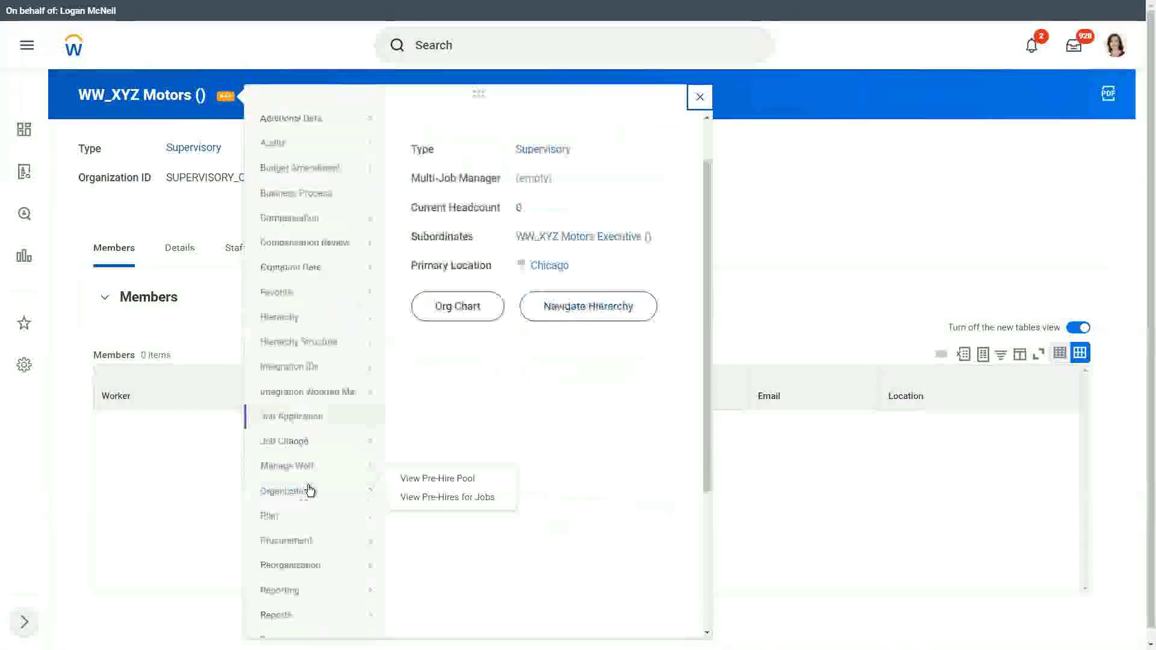
mouse_move(298, 566)
mouse_move(299, 490)
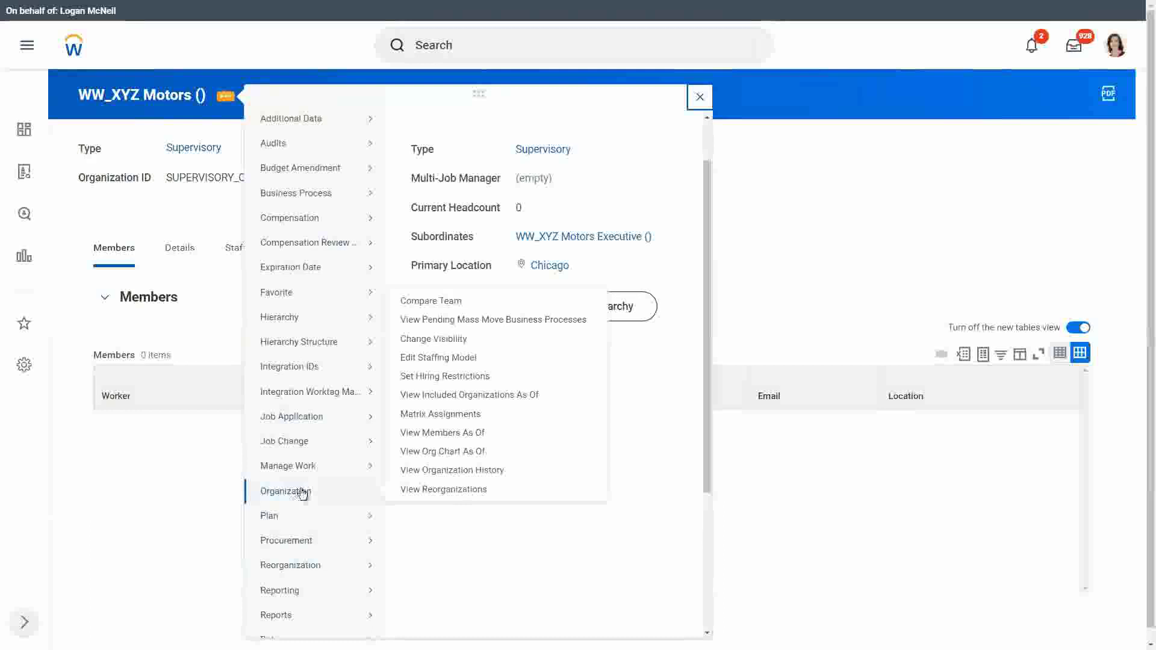
click(453, 377)
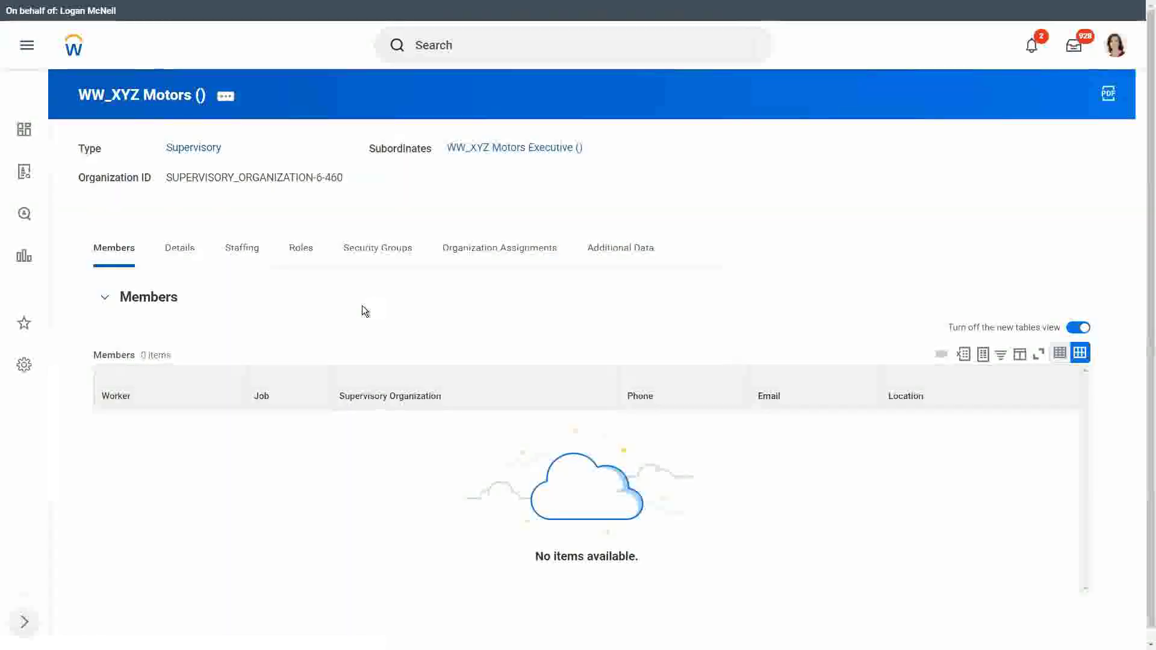
- Set availability and earliest hire dates to 04/01/2022, check No Job Restrictions, and submit
click(258, 262)
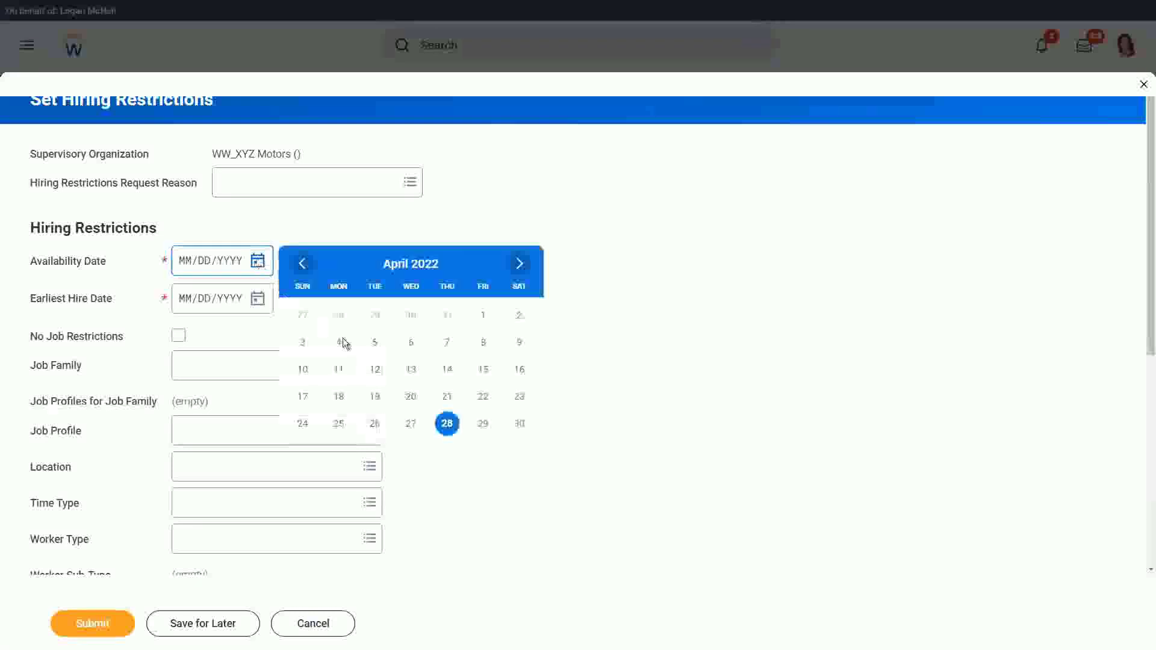
click(485, 317)
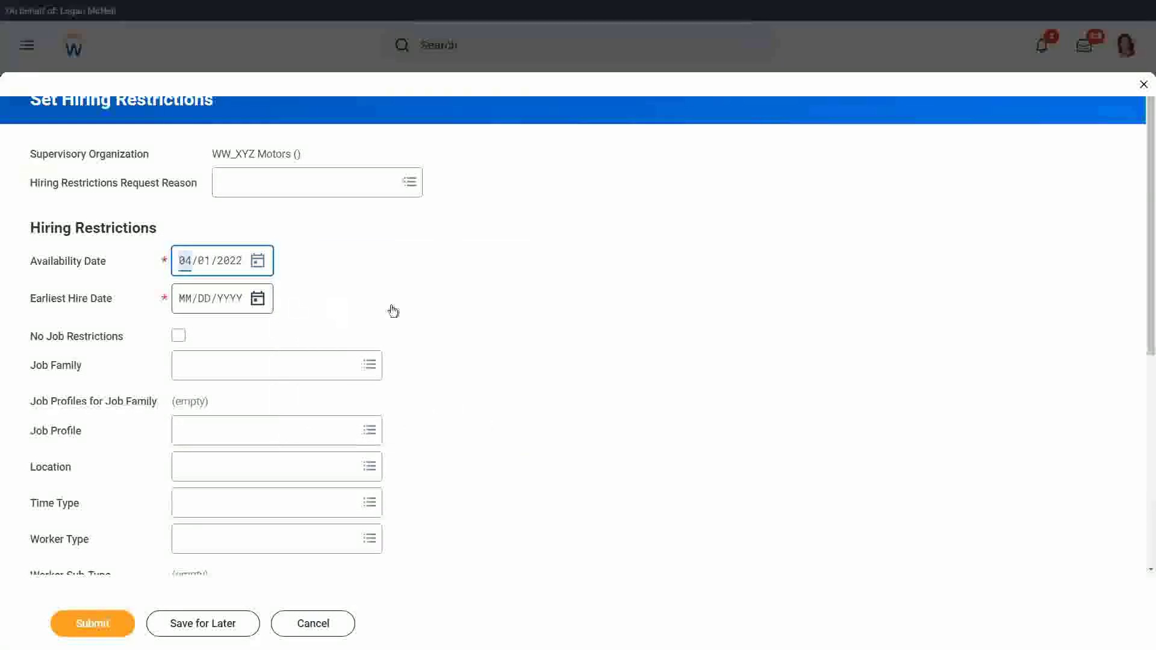
key(Tab)
click(482, 354)
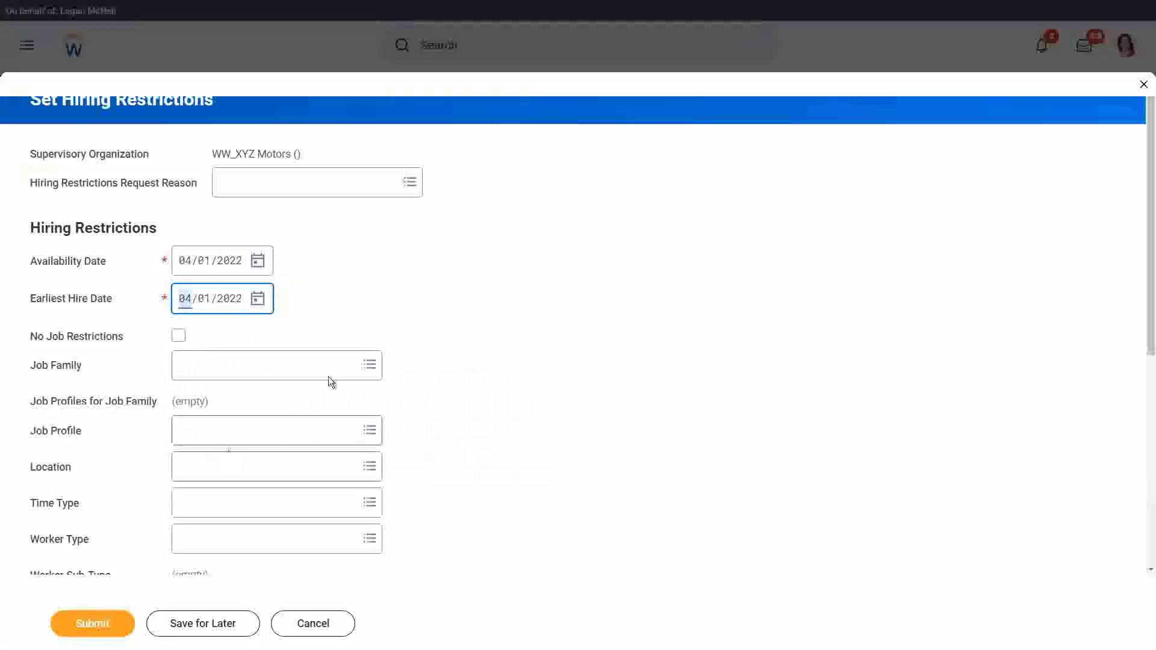
scroll(154, 208, down, 3)
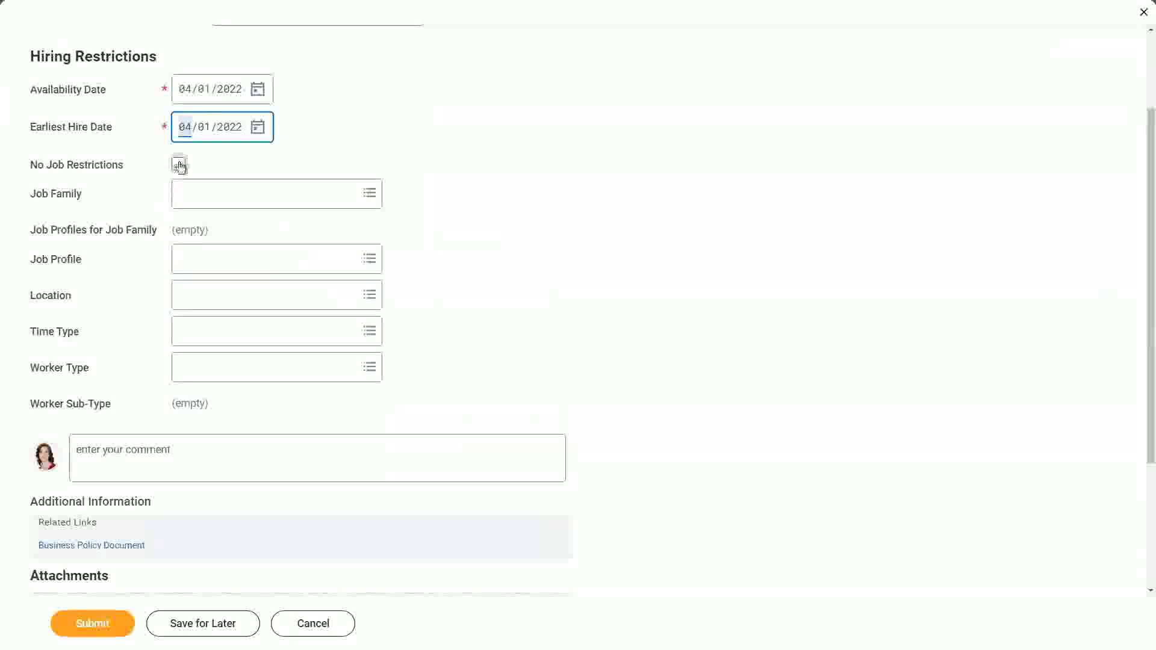
click(179, 165)
click(111, 625)
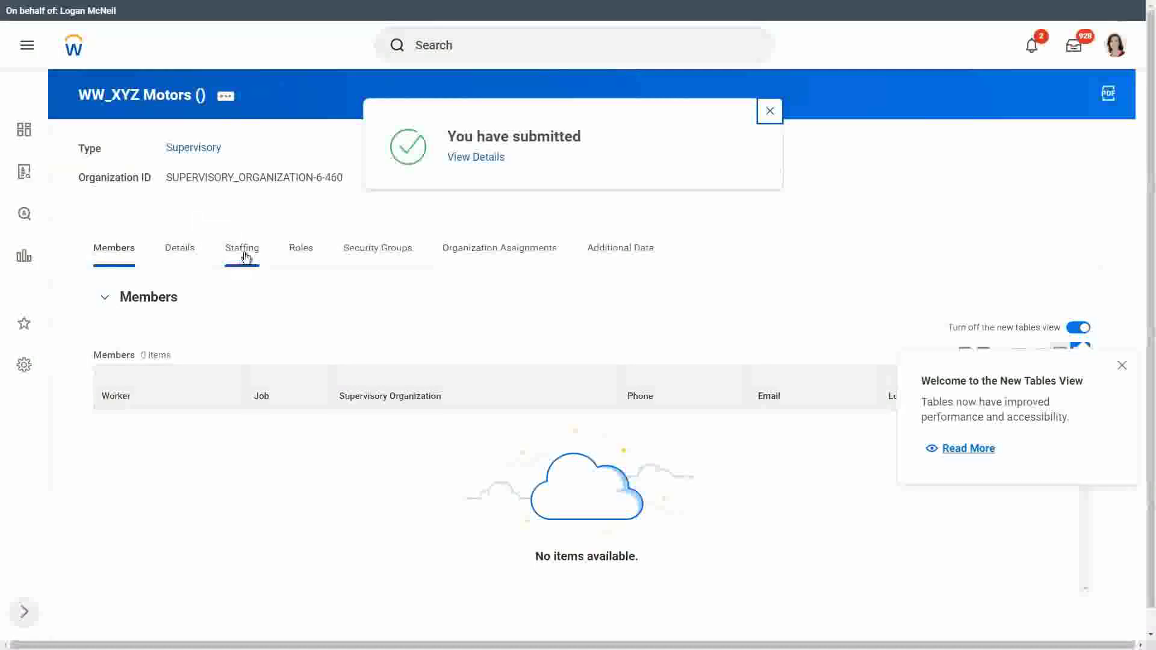
- Check WW_XYZ Motors' staffing details, then open WW_XYZ Motors Executive and view its staffing
click(248, 248)
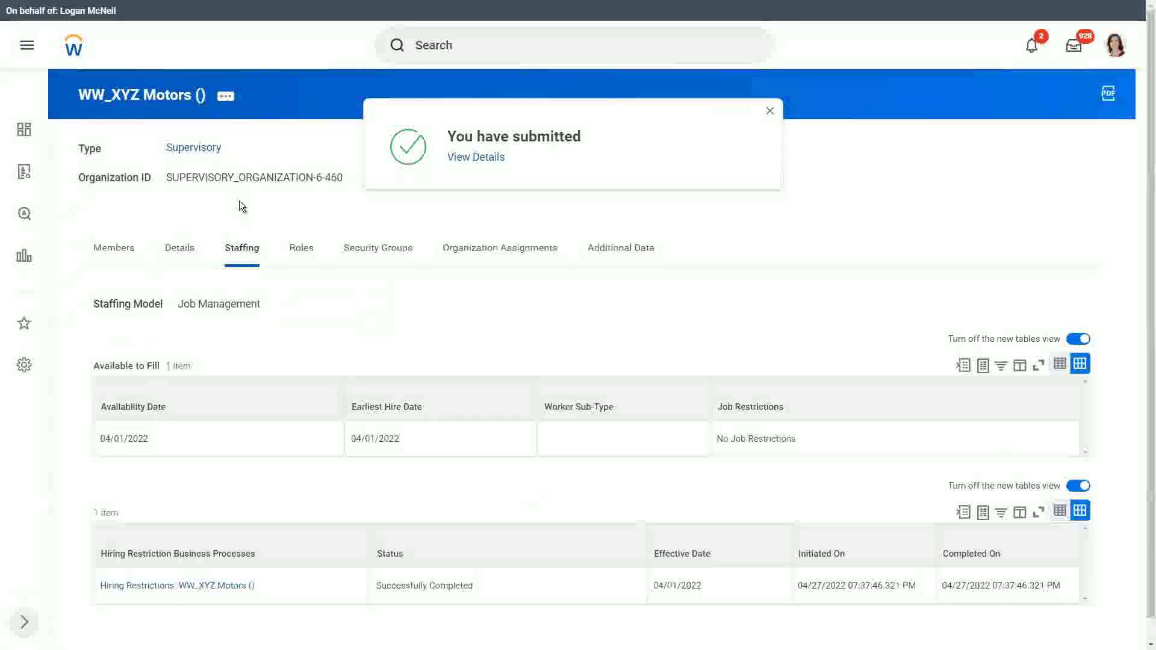
click(770, 115)
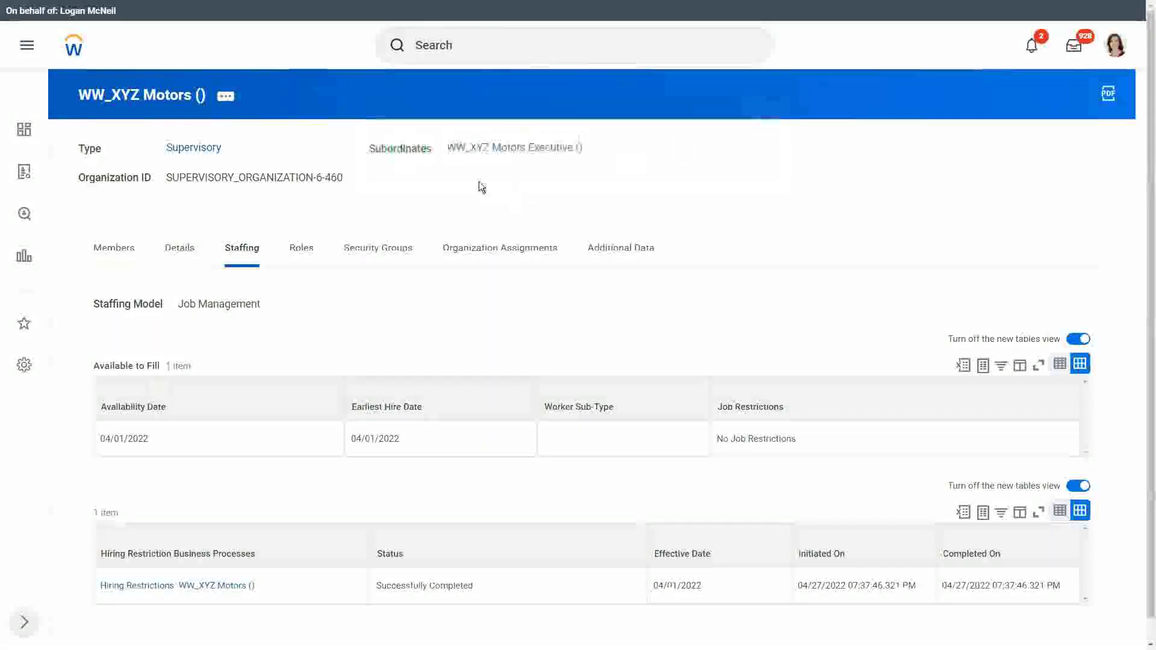
click(501, 150)
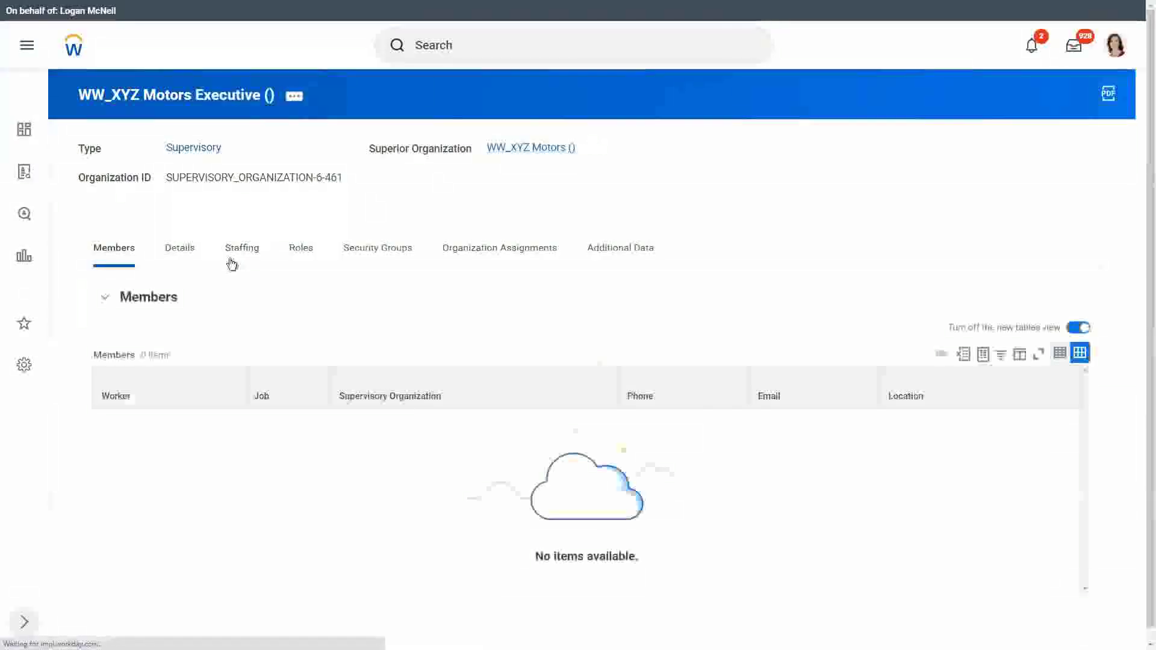
click(242, 248)
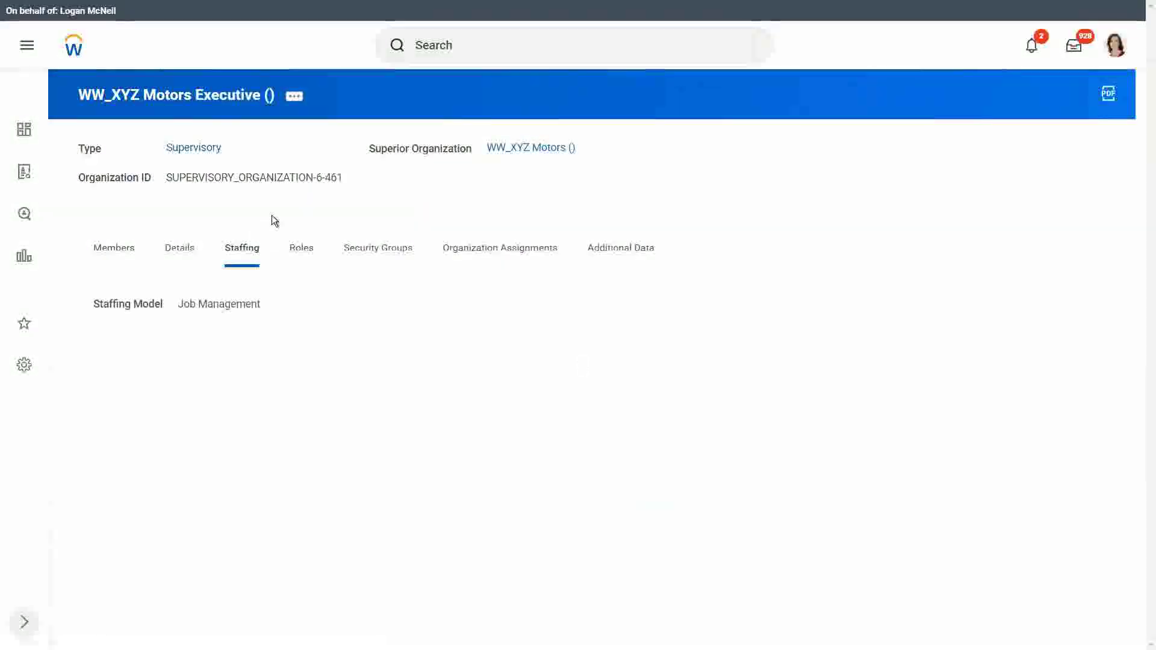
- Start Set Hiring Restrictions for WW_XYZ Motors Executive from its related actions
click(295, 97)
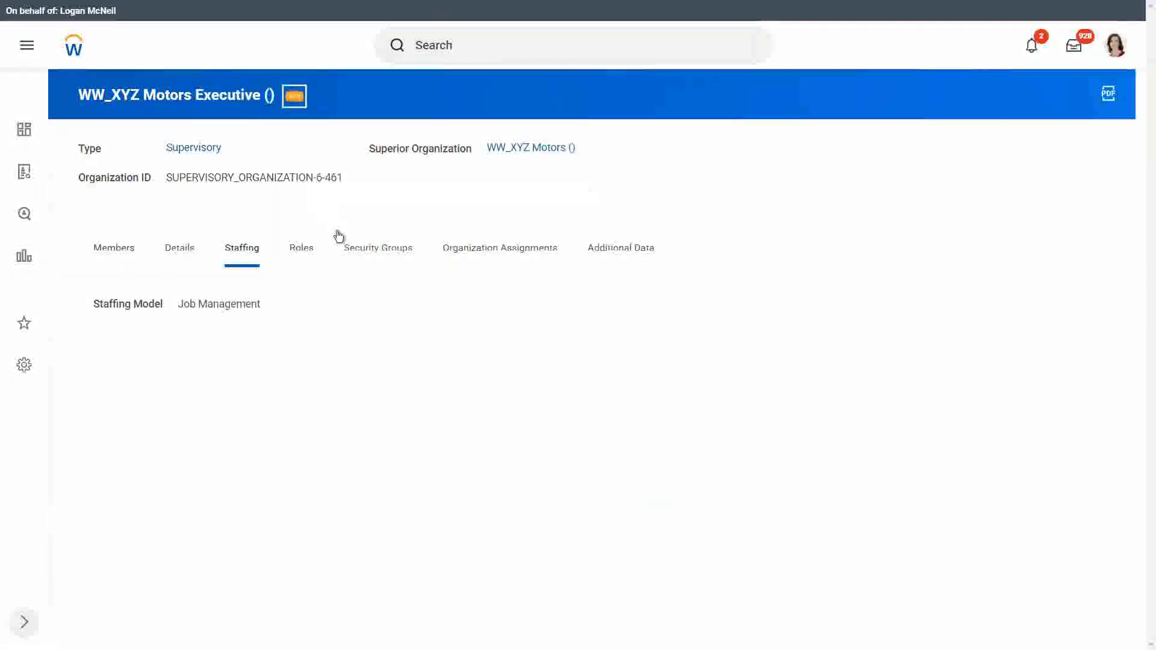
mouse_move(379, 253)
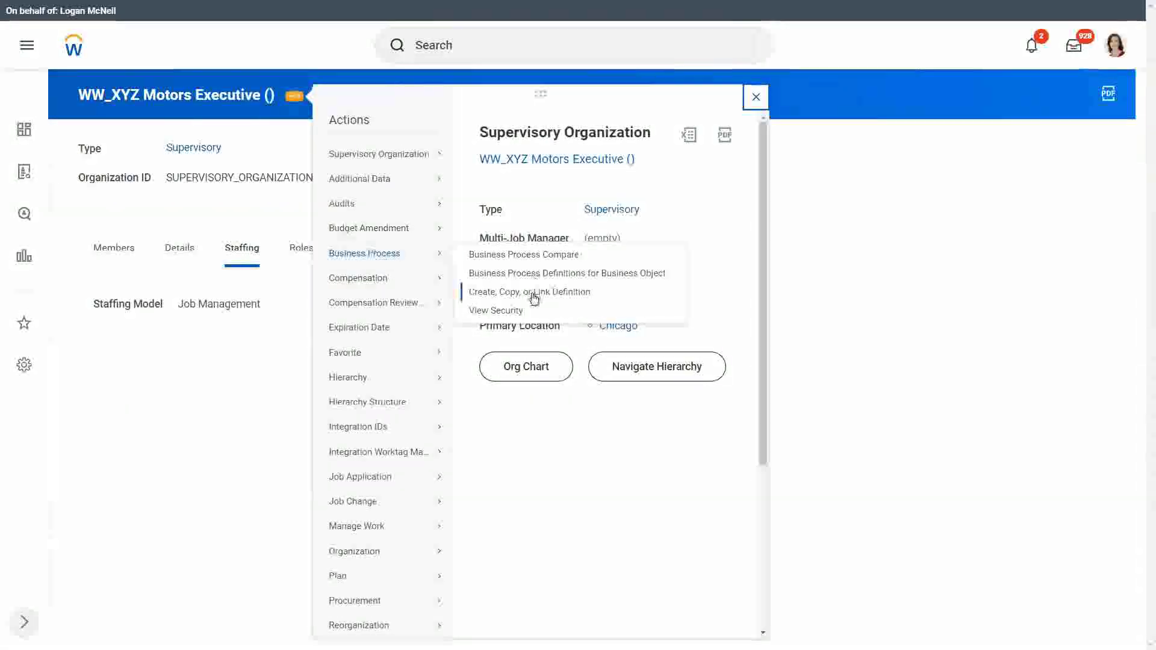
mouse_move(369, 551)
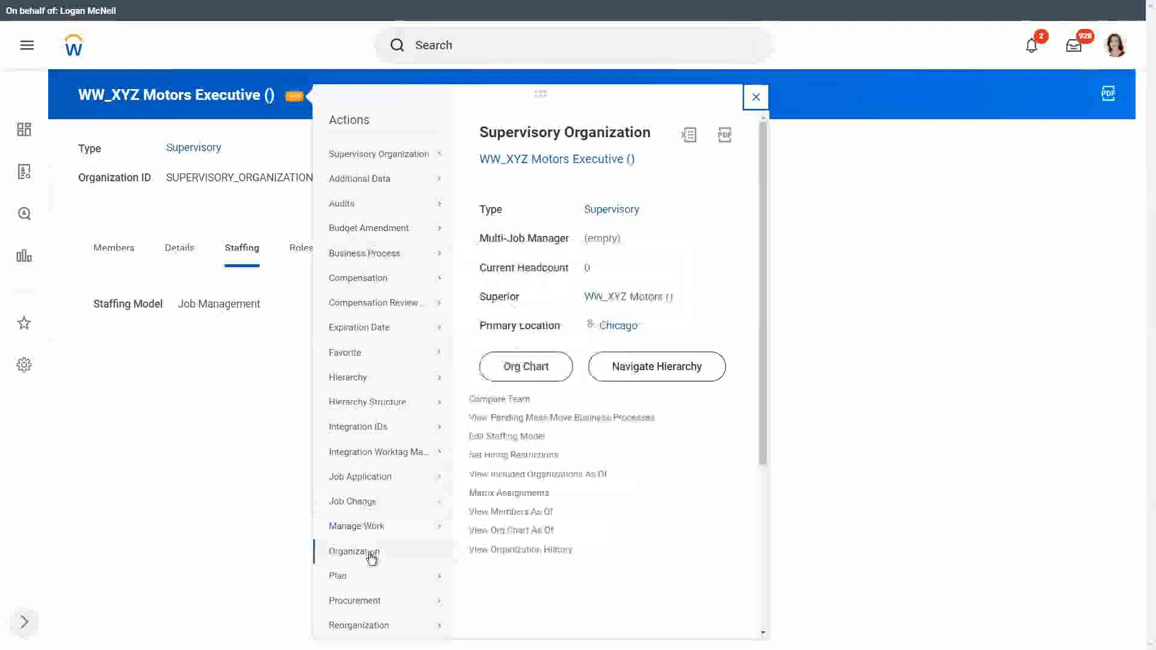
click(506, 456)
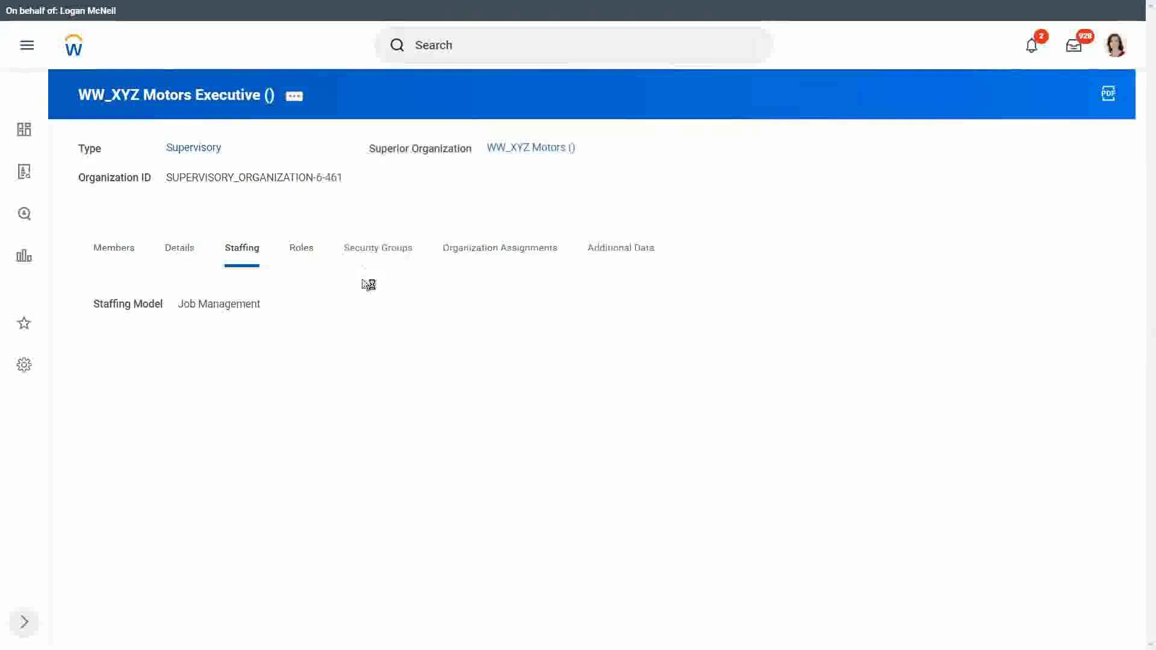
- Give WW_XYZ Motors Executive availability and earliest hire dates of 04/01/2022, No Job Restrictions, and submit
click(262, 268)
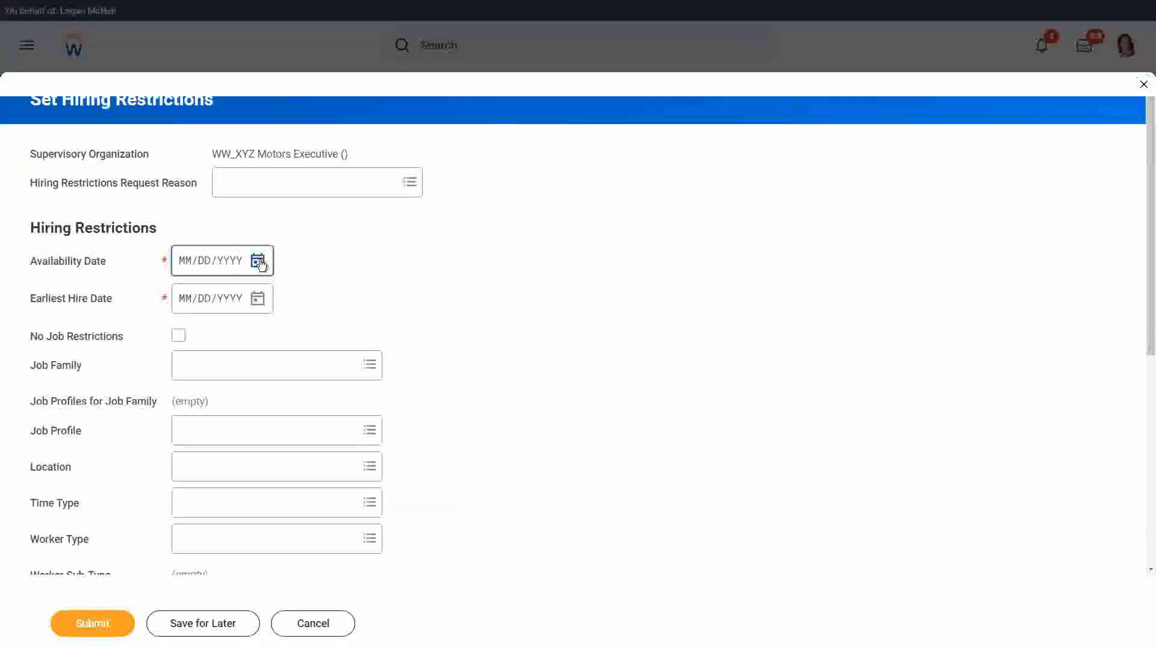
click(487, 320)
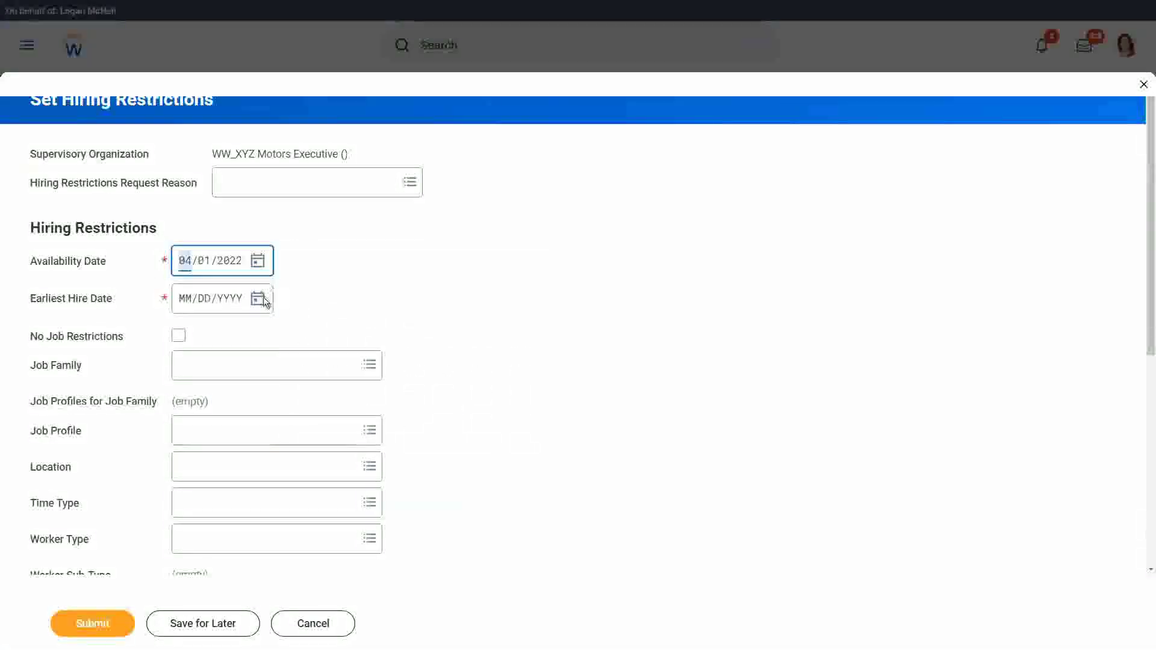
click(258, 298)
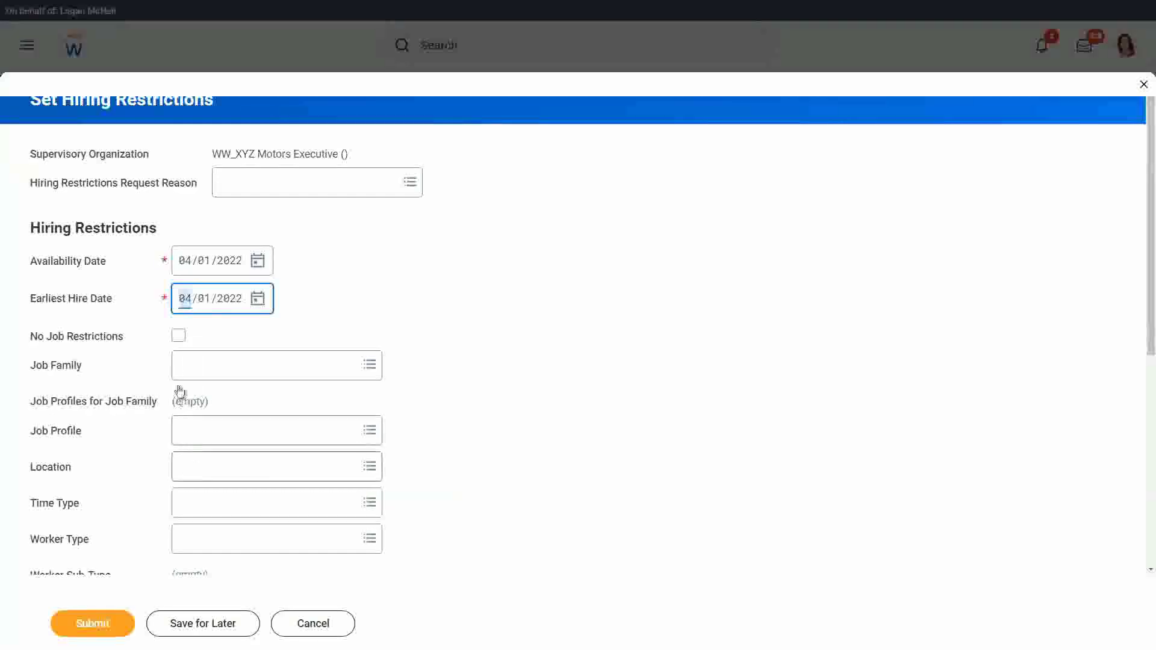
click(179, 336)
click(114, 622)
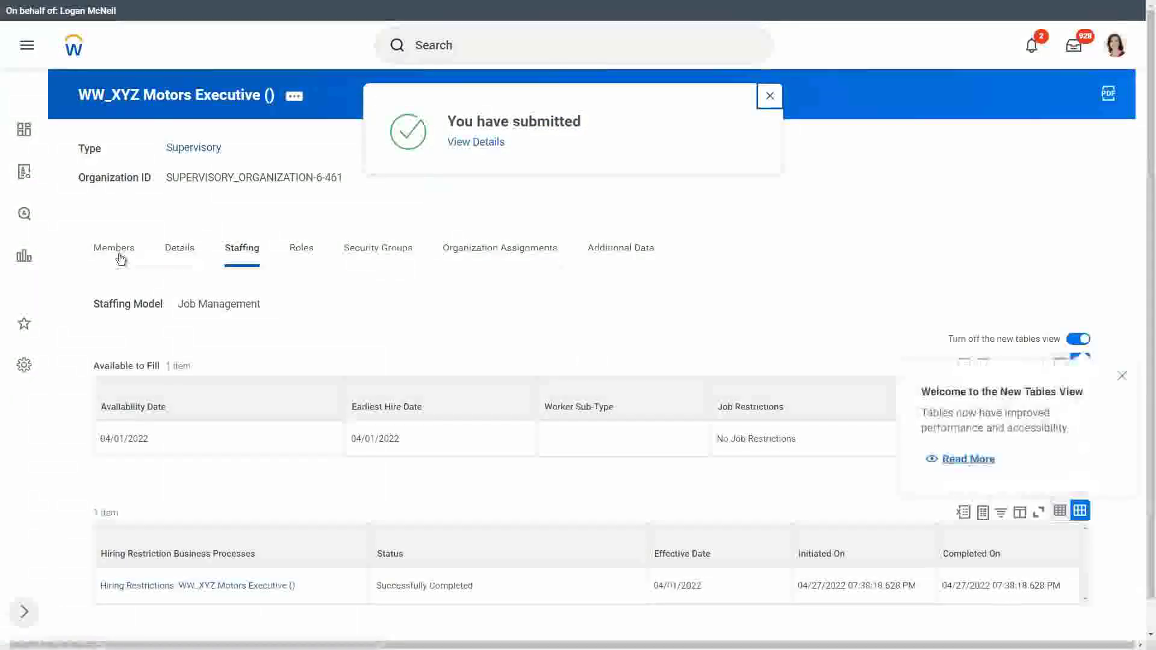
- Dismiss the confirmation, go back to WW_XYZ Motors, and open then close its actions list
click(769, 96)
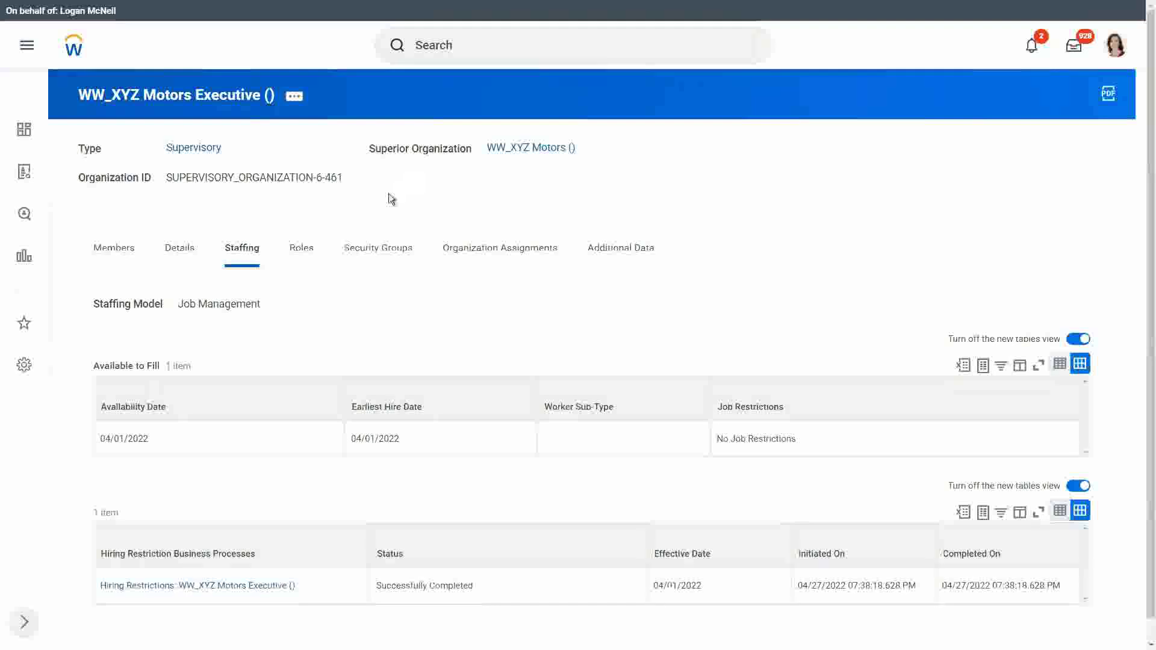
click(546, 148)
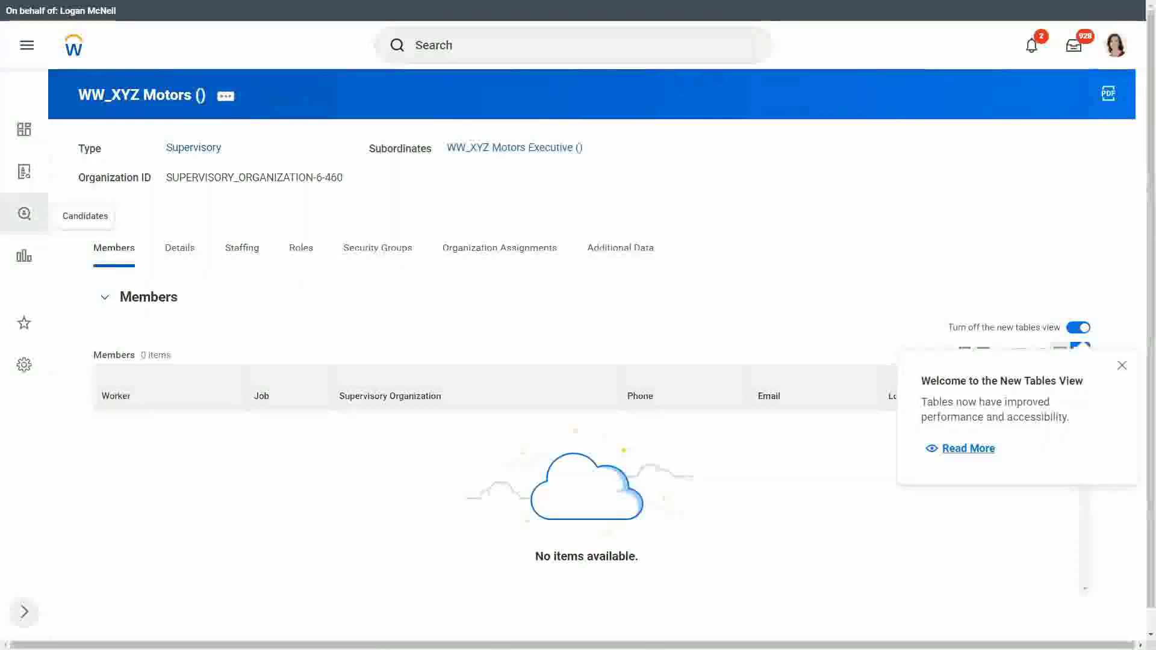
click(226, 99)
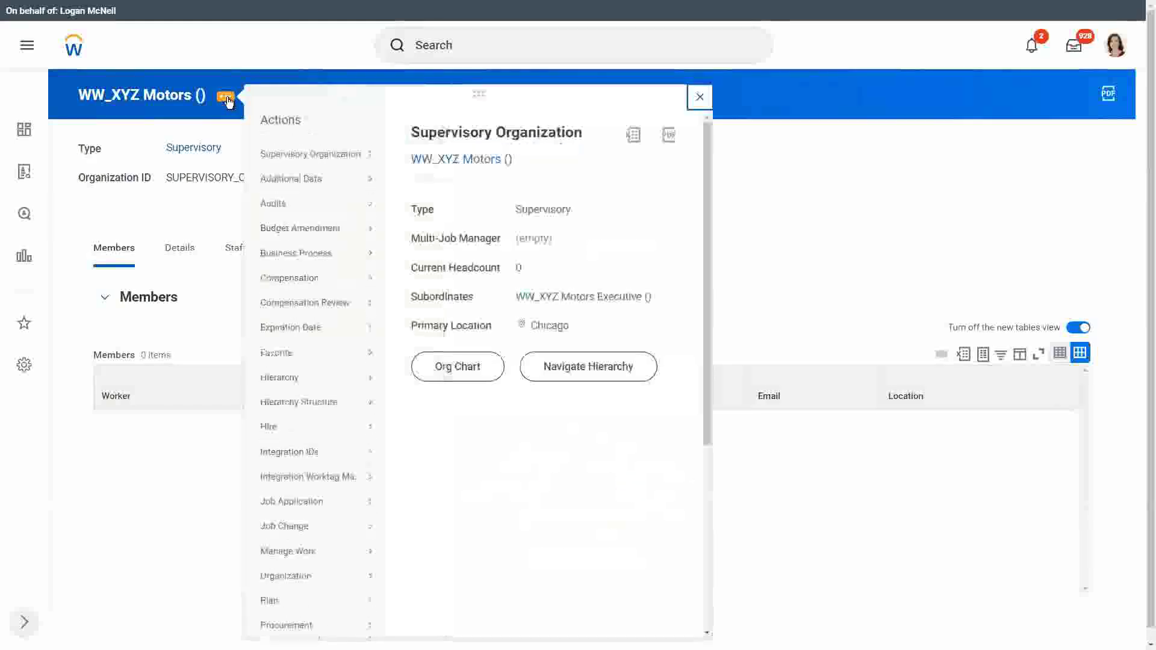
click(834, 202)
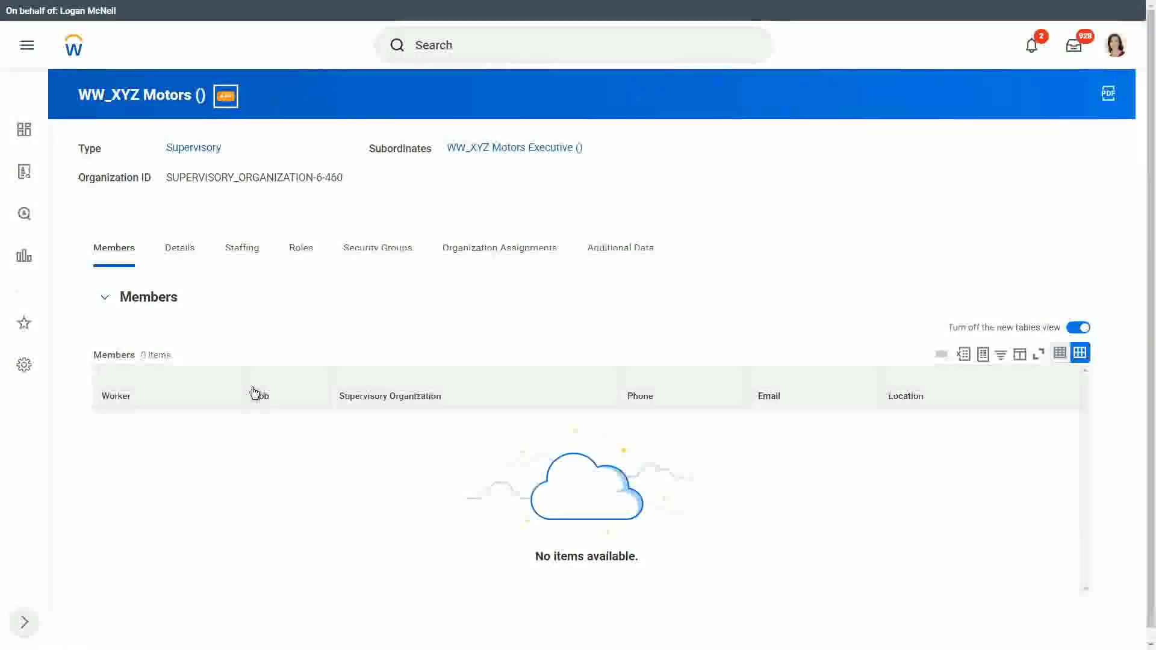
- Start Hire Employee for WW_XYZ Motors, then cancel the form without hiring anyone
mouse_move(274, 424)
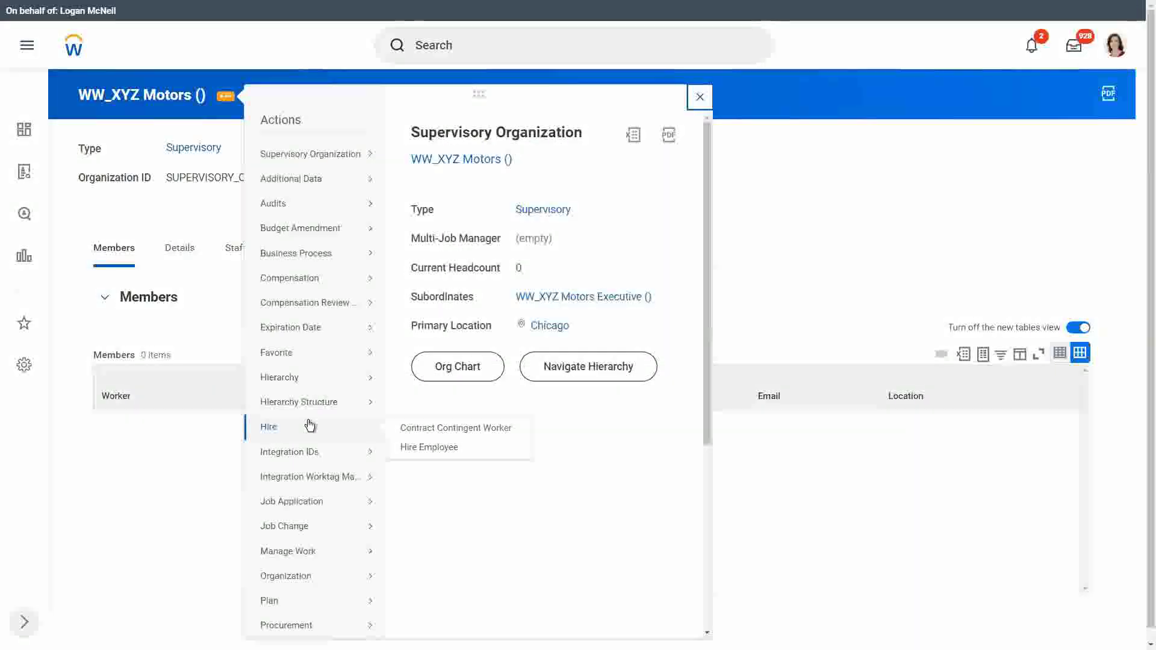
click(432, 449)
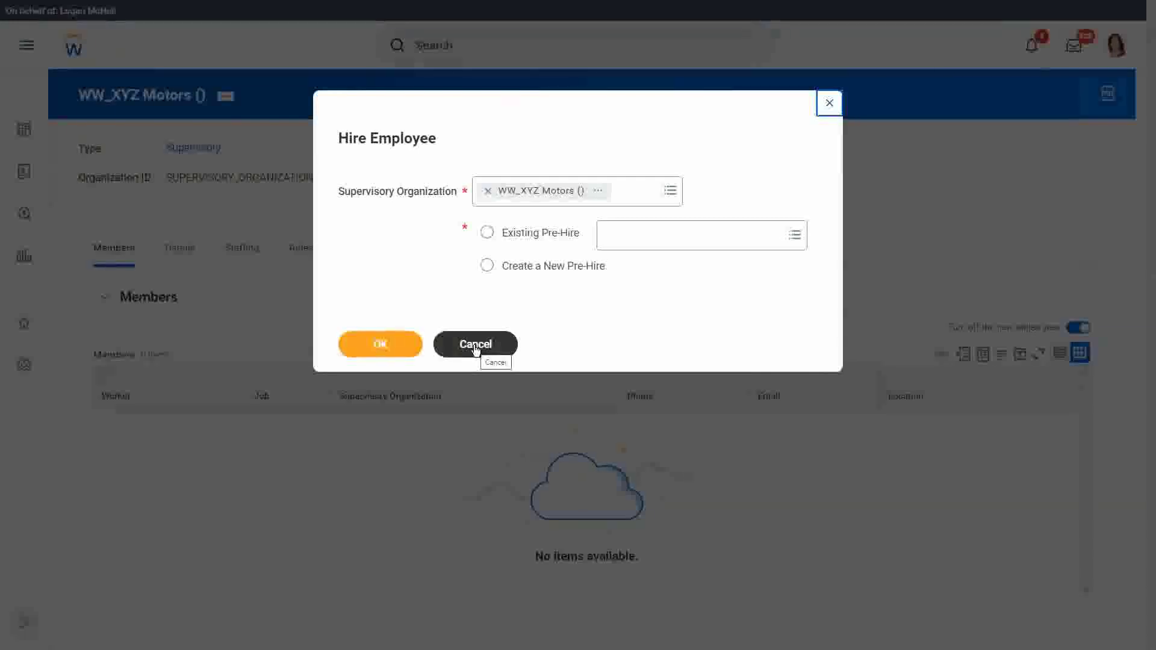
click(475, 344)
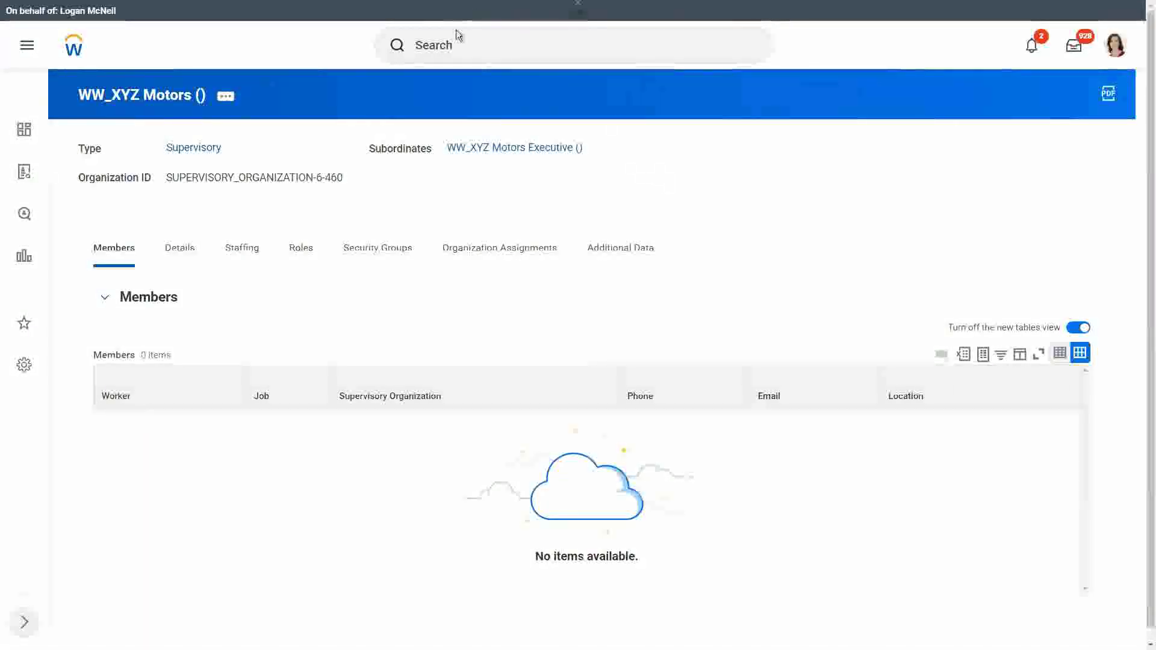
- Search 'create pre' and open the Create Pre-Hire task
click(450, 49)
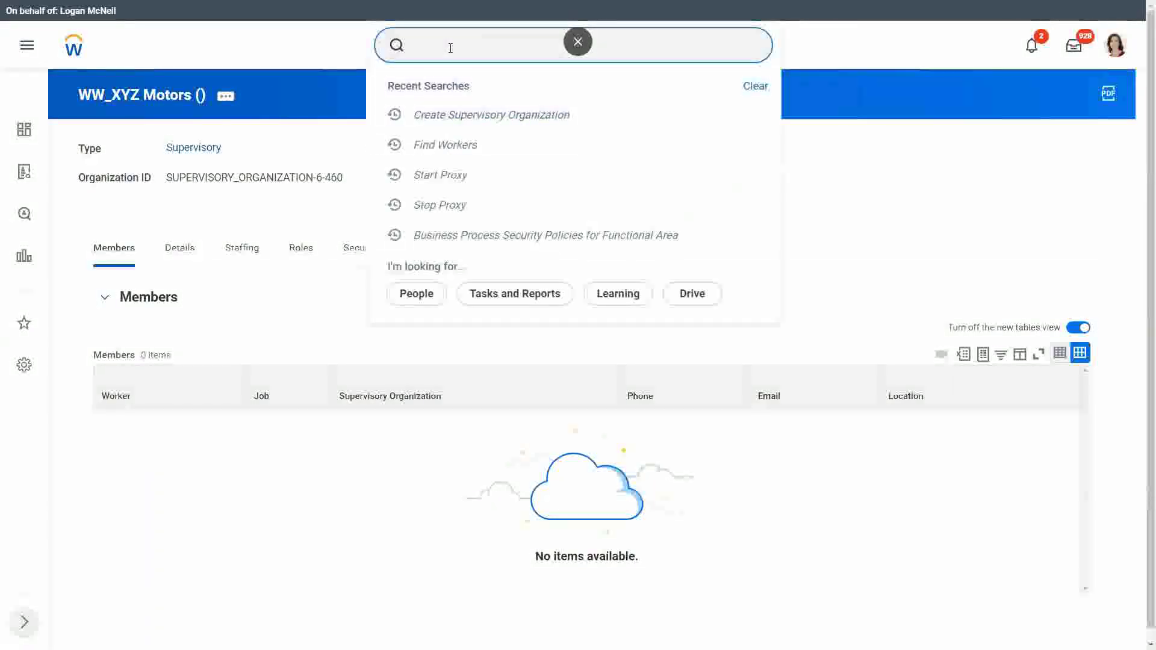
text(create pre hire)
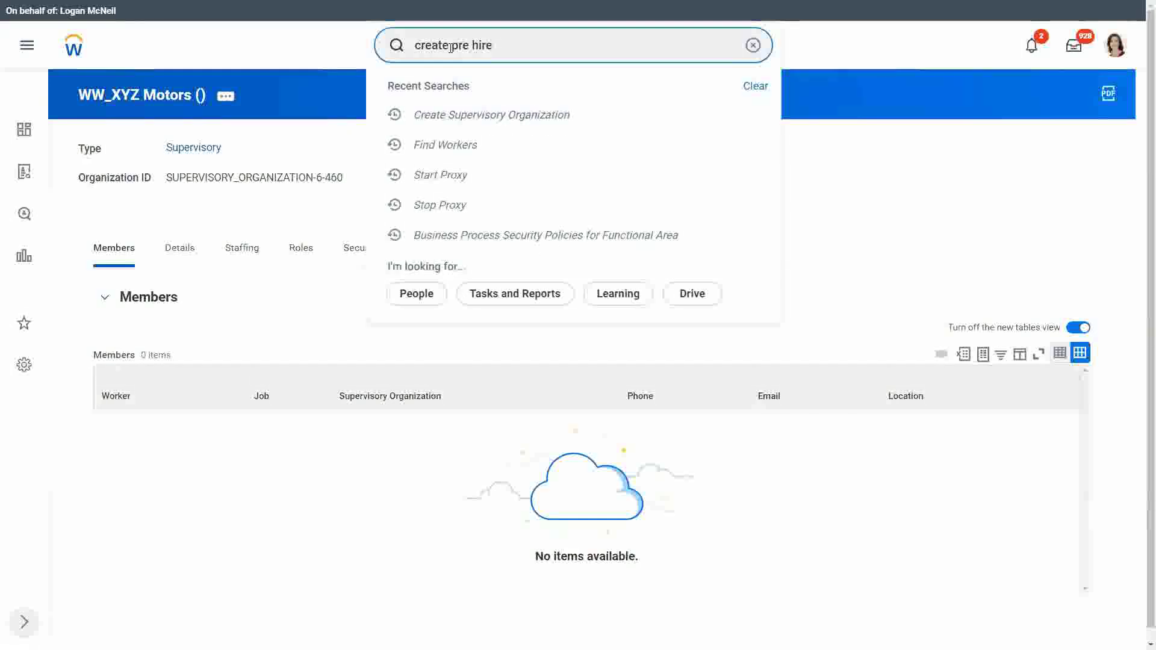
click(465, 88)
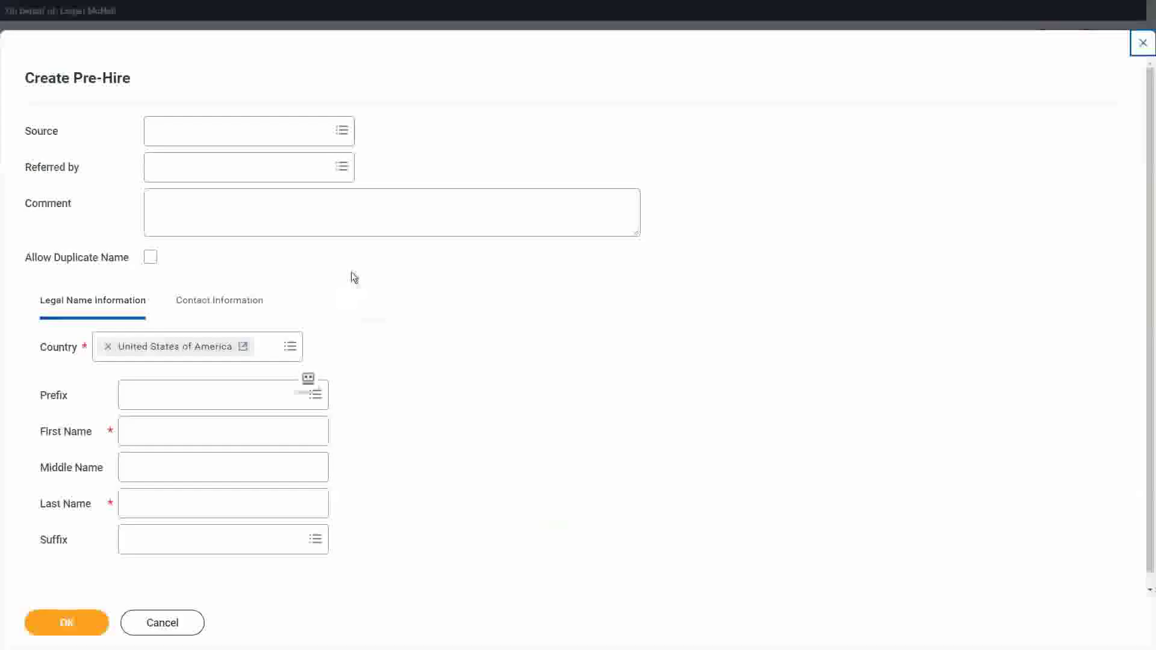
- Enter the pre-hire's first and last name
click(151, 428)
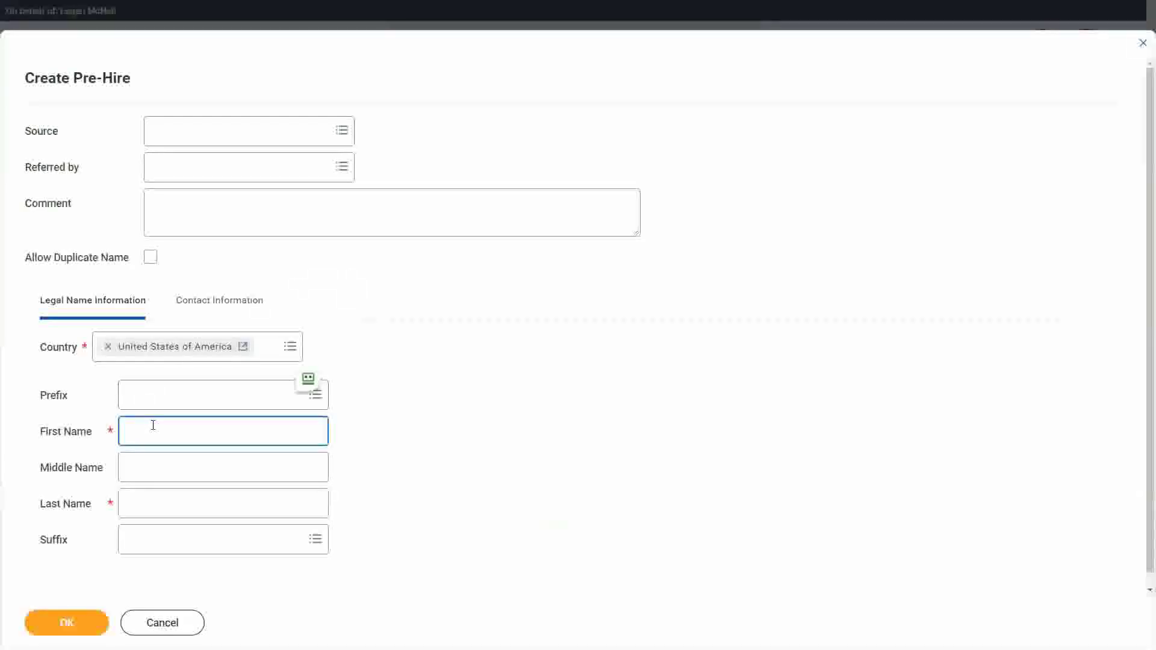
text(WW Joh)
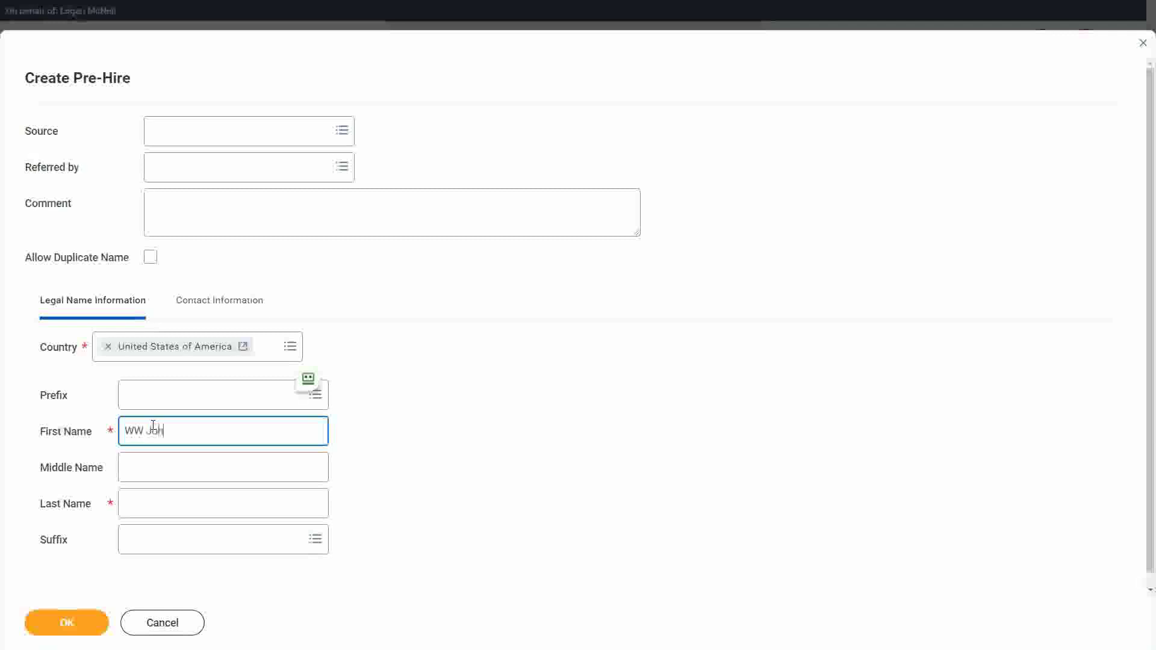
key(Tab)
key(Tab)
text(Wi)
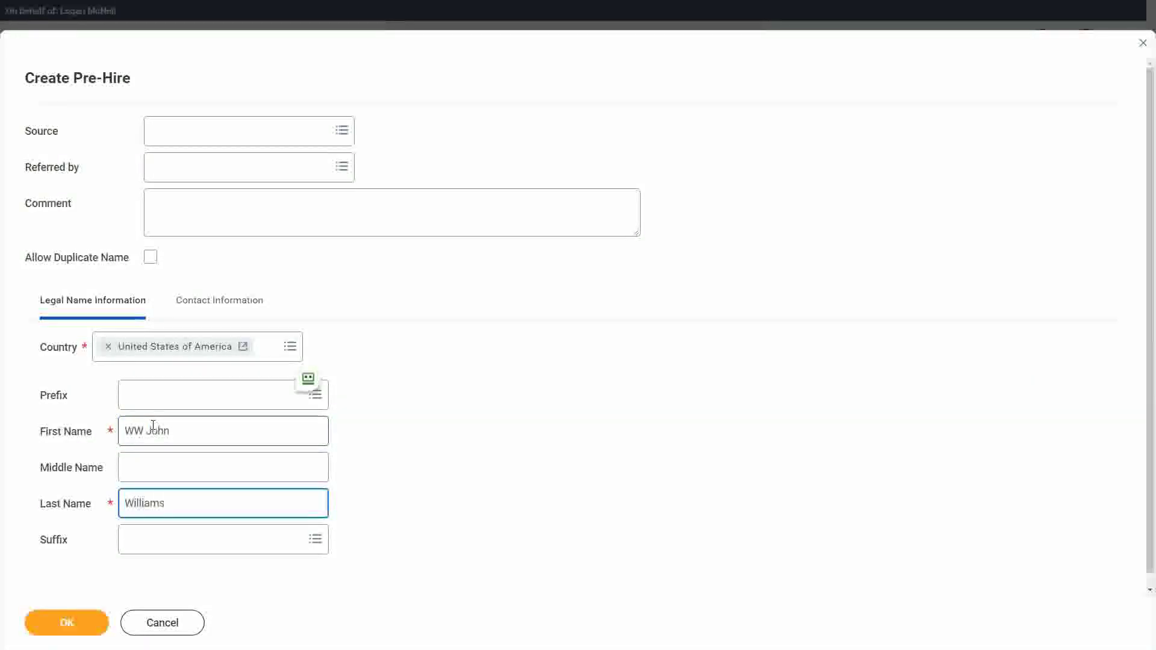
double_click(172, 444)
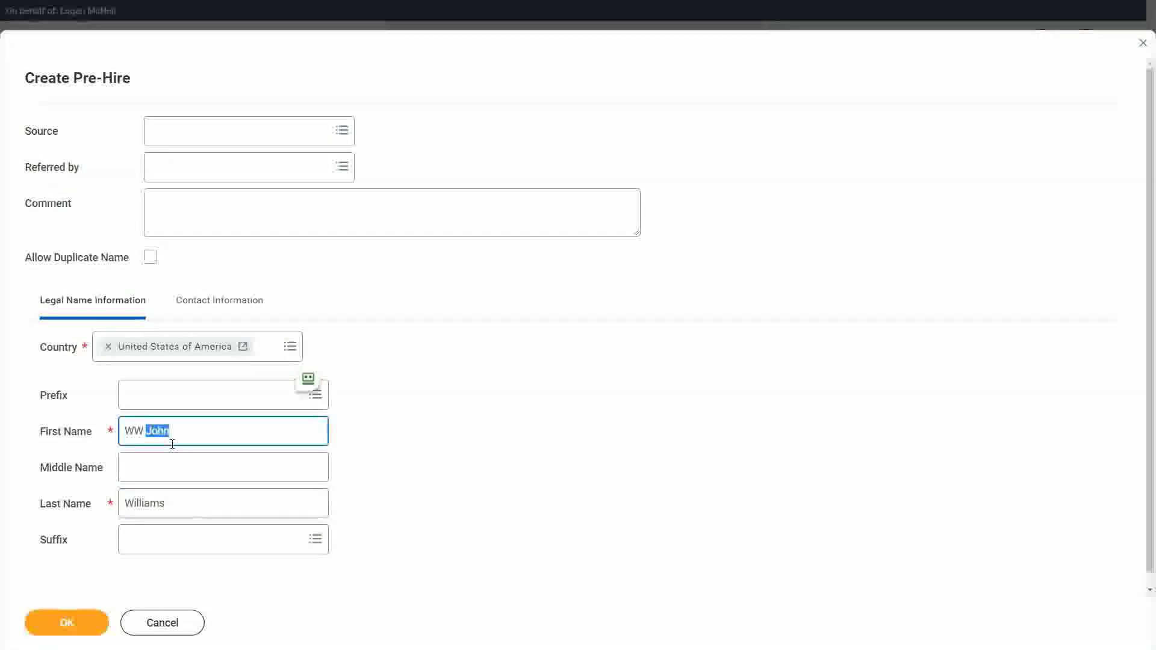
key(Tab)
key(Tab)
key(Tab)
key(shift+Tab)
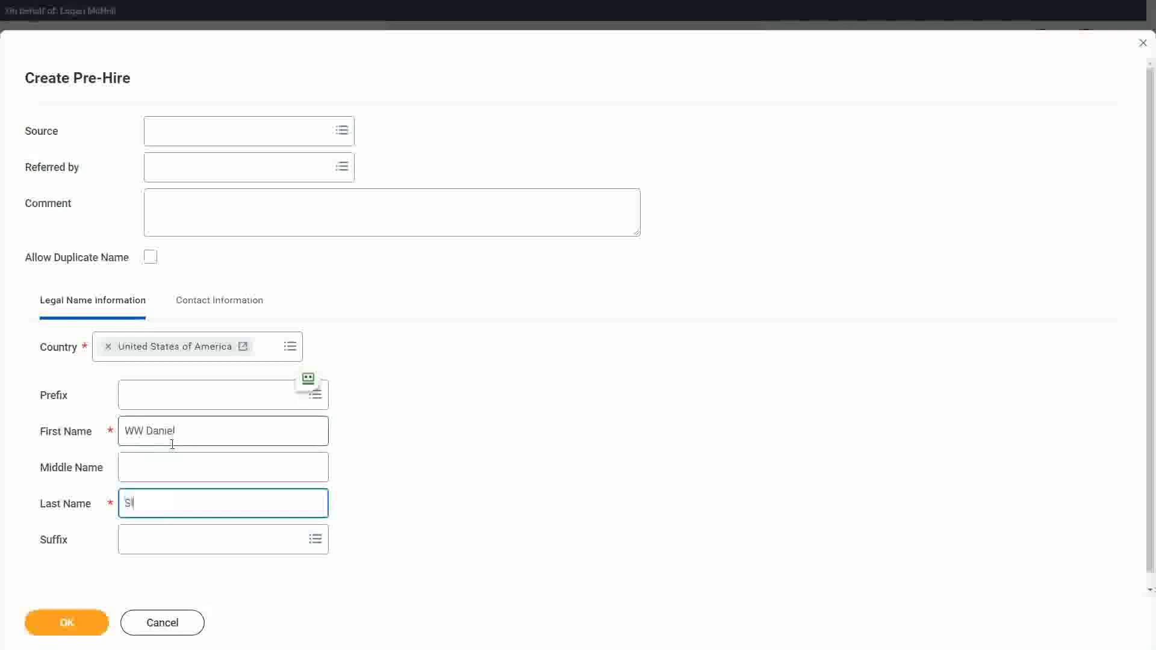
- Add the pre-hire's e-mail address as contact information with type Work
click(208, 301)
click(92, 582)
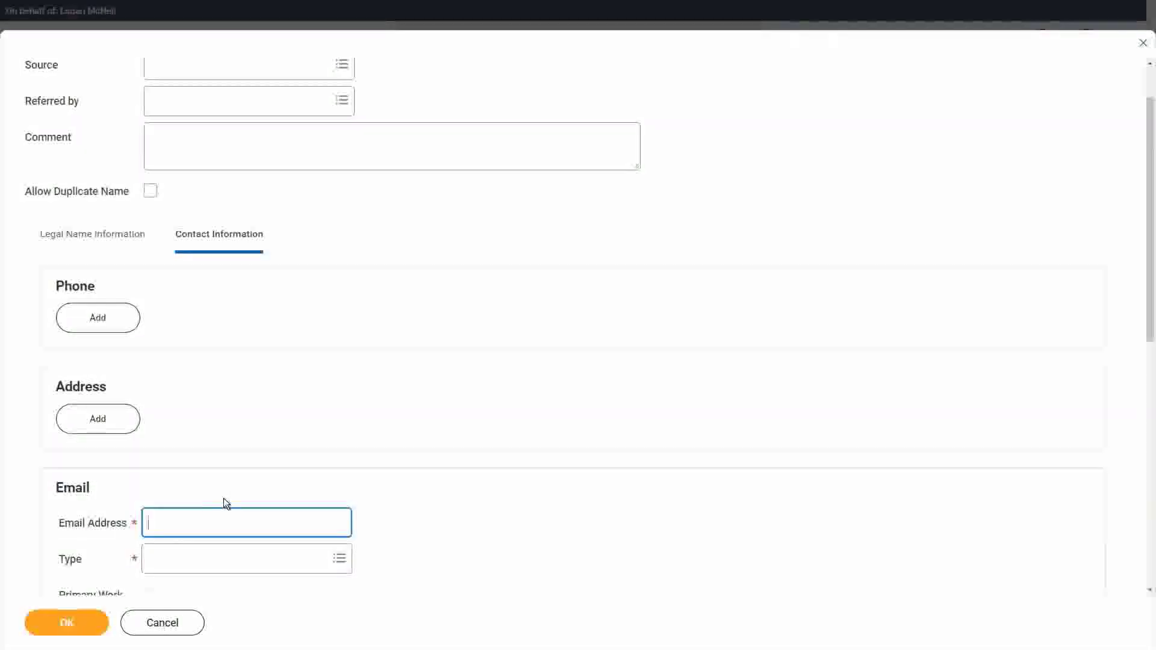
text(wwdsloan)
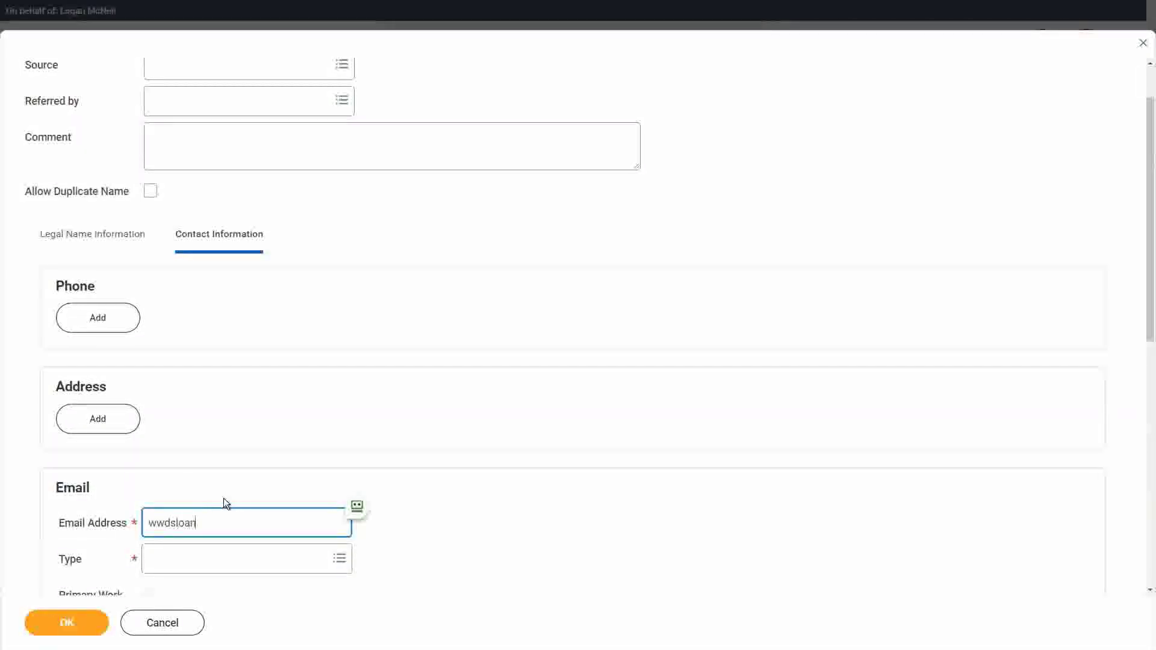
text(@test.com)
key(Tab)
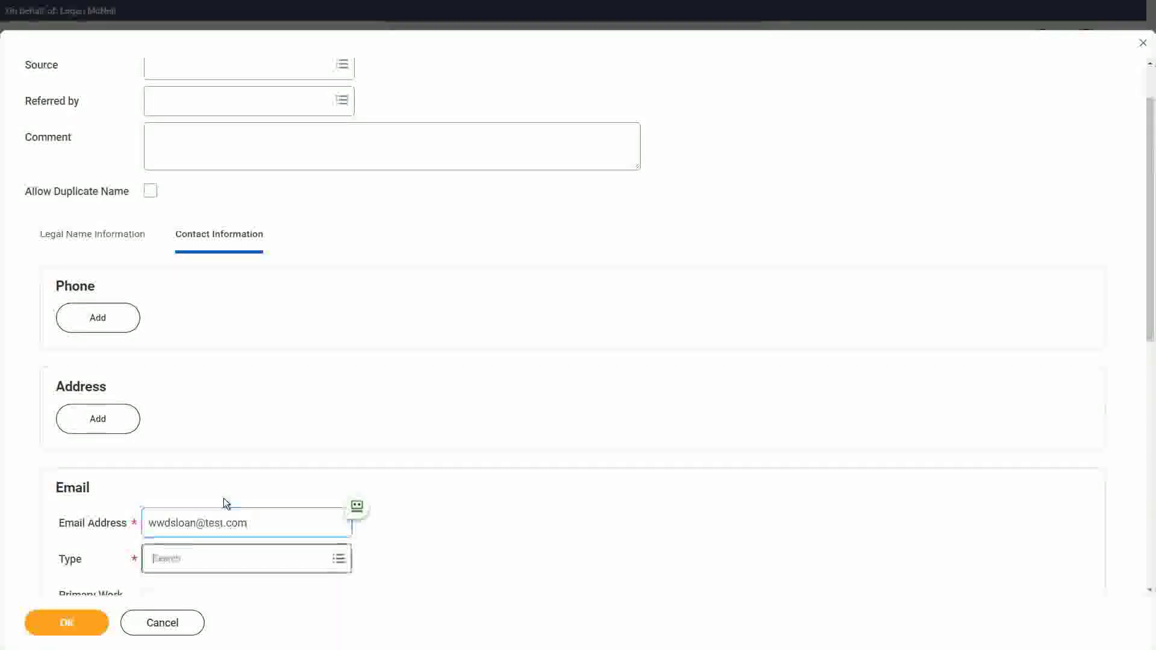
text(work)
key(Return)
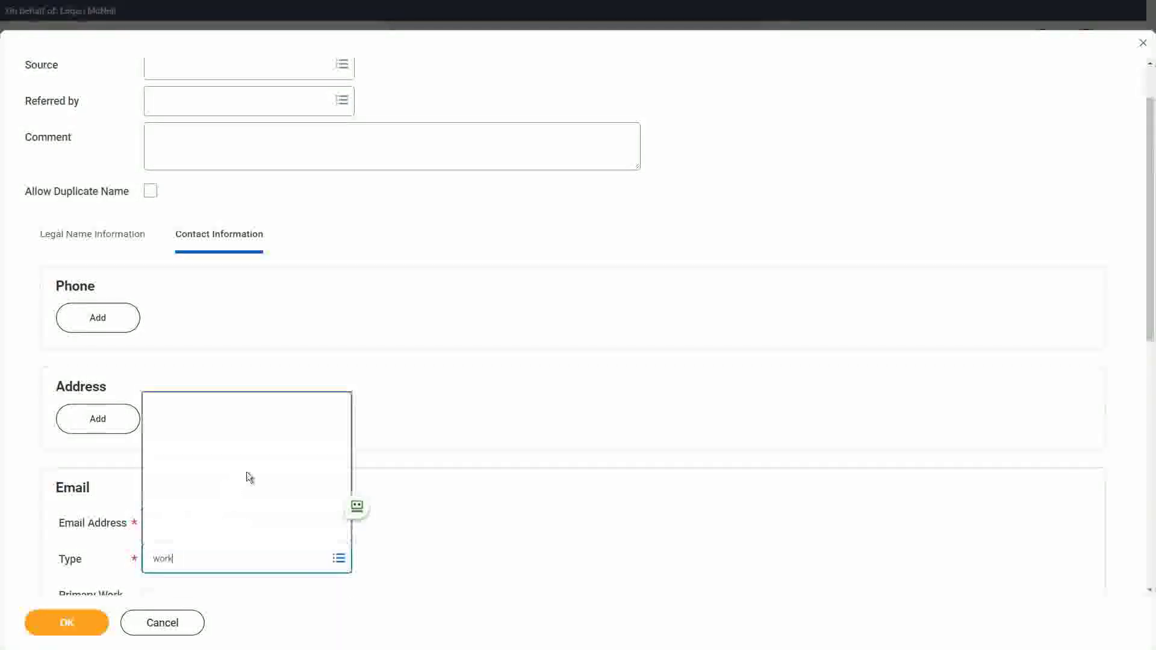
scroll(387, 433, down, 3)
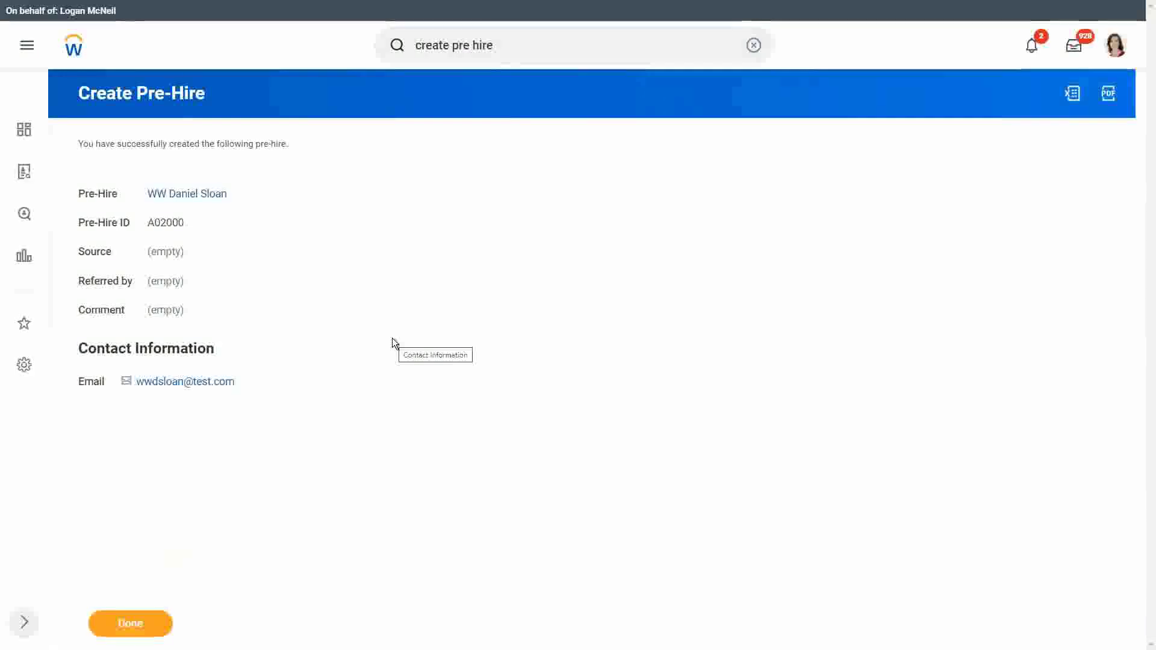
double_click(171, 224)
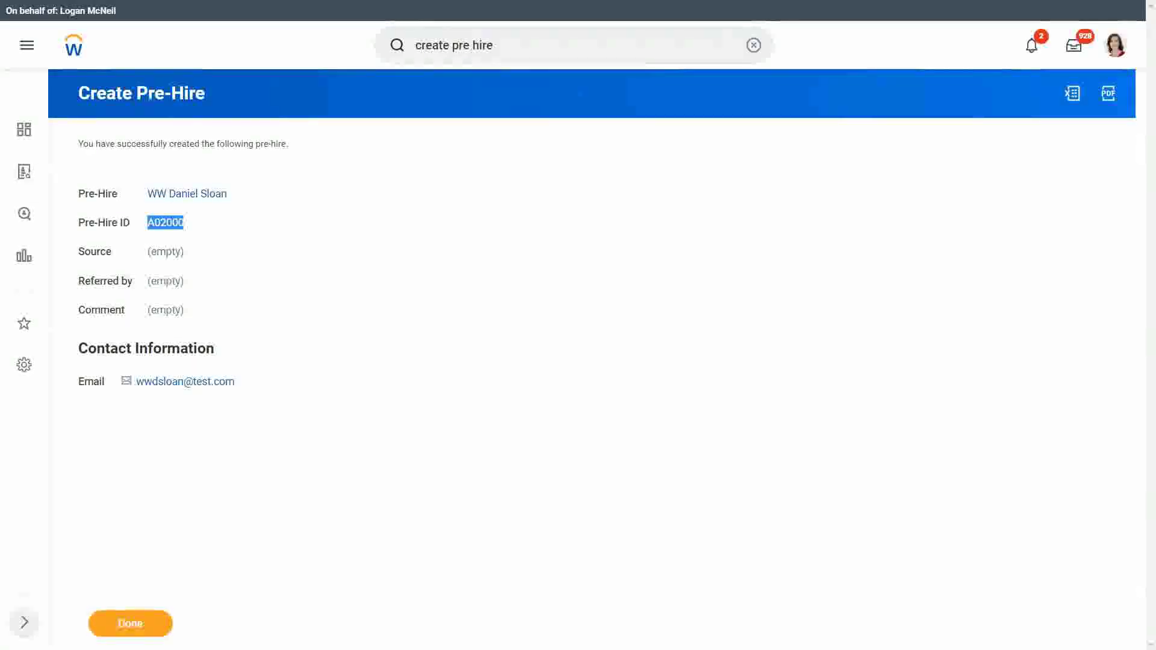
click(299, 233)
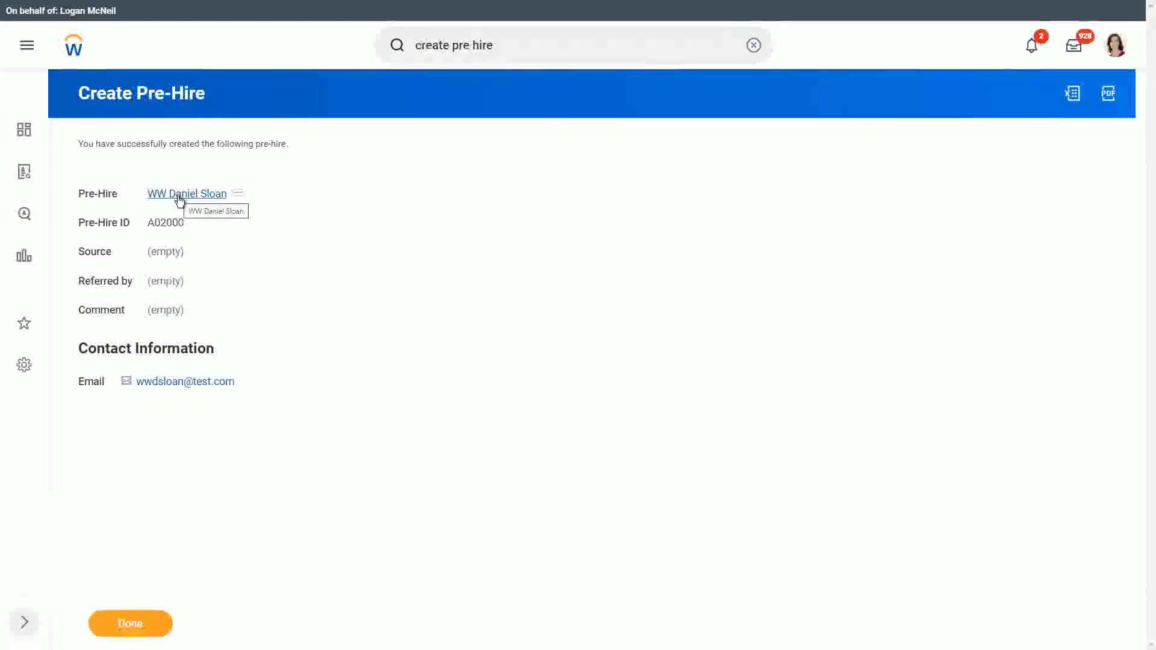
double_click(167, 223)
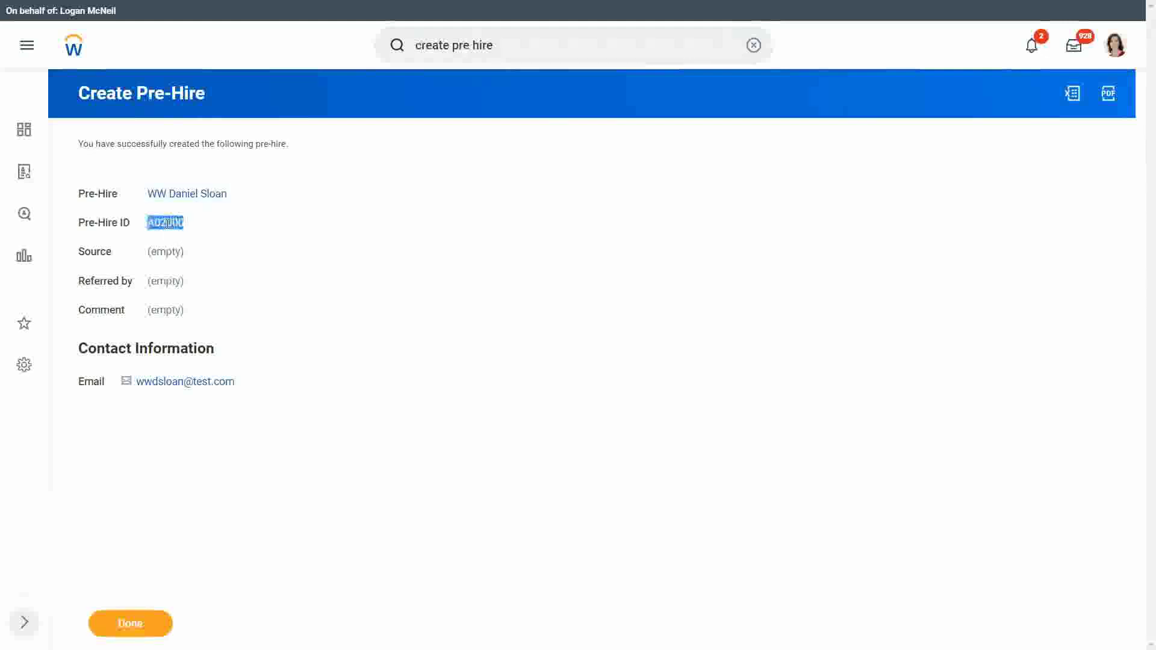
click(231, 209)
click(238, 194)
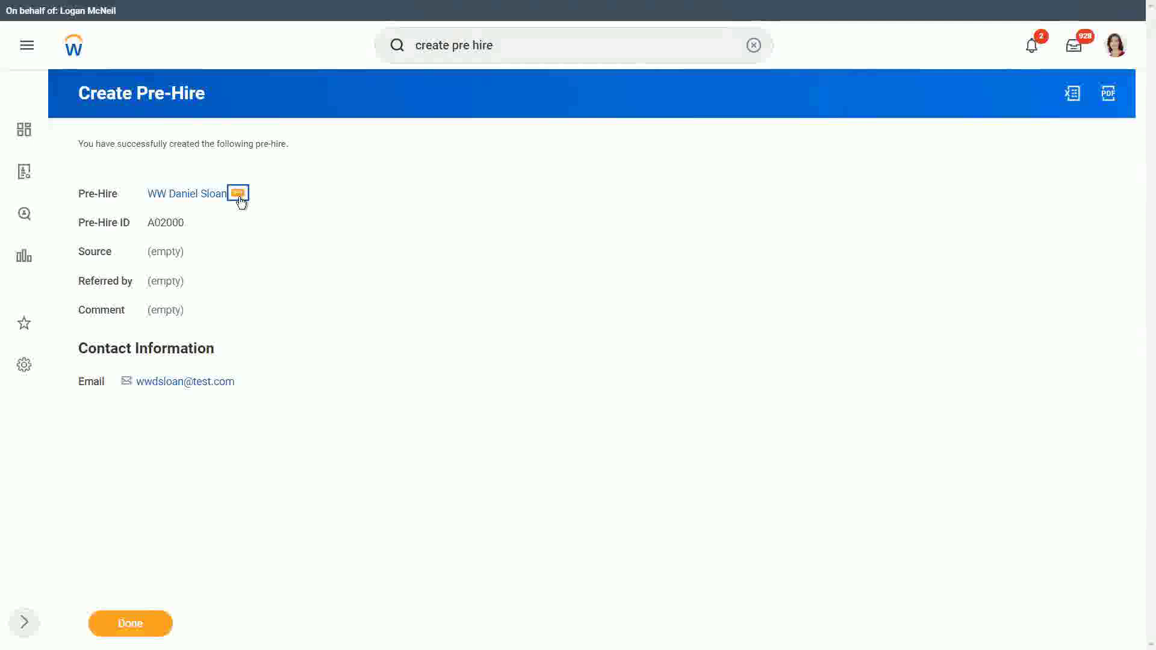
- View the new pre-hire's Integration IDs and close the New Tables View popup
click(239, 194)
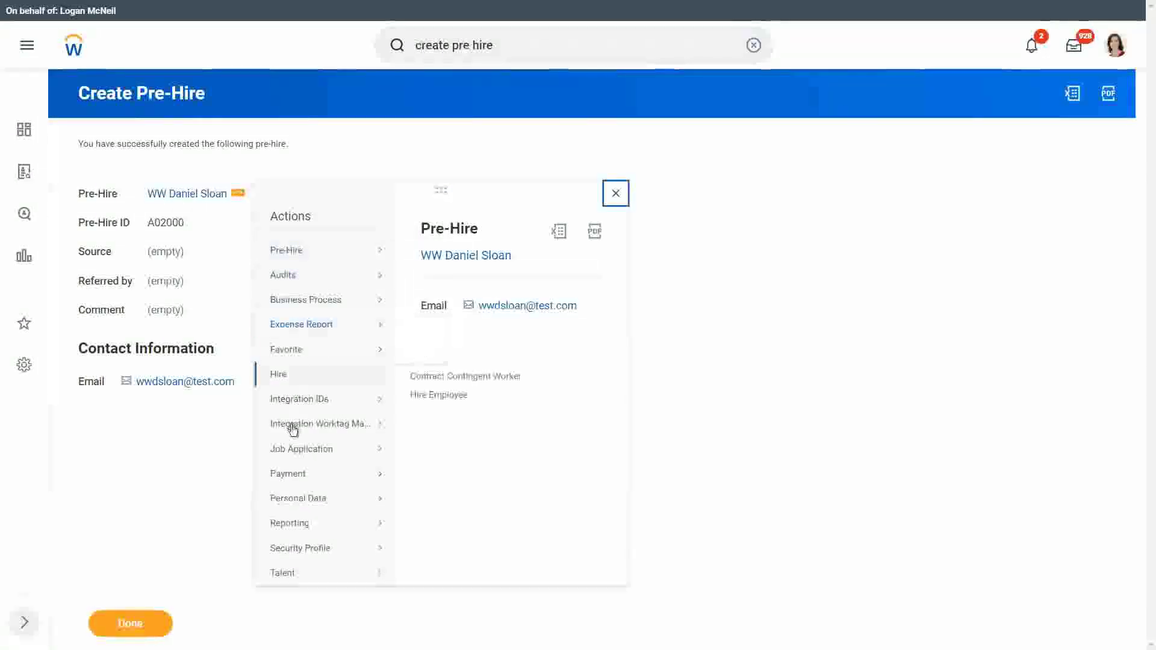
mouse_move(308, 407)
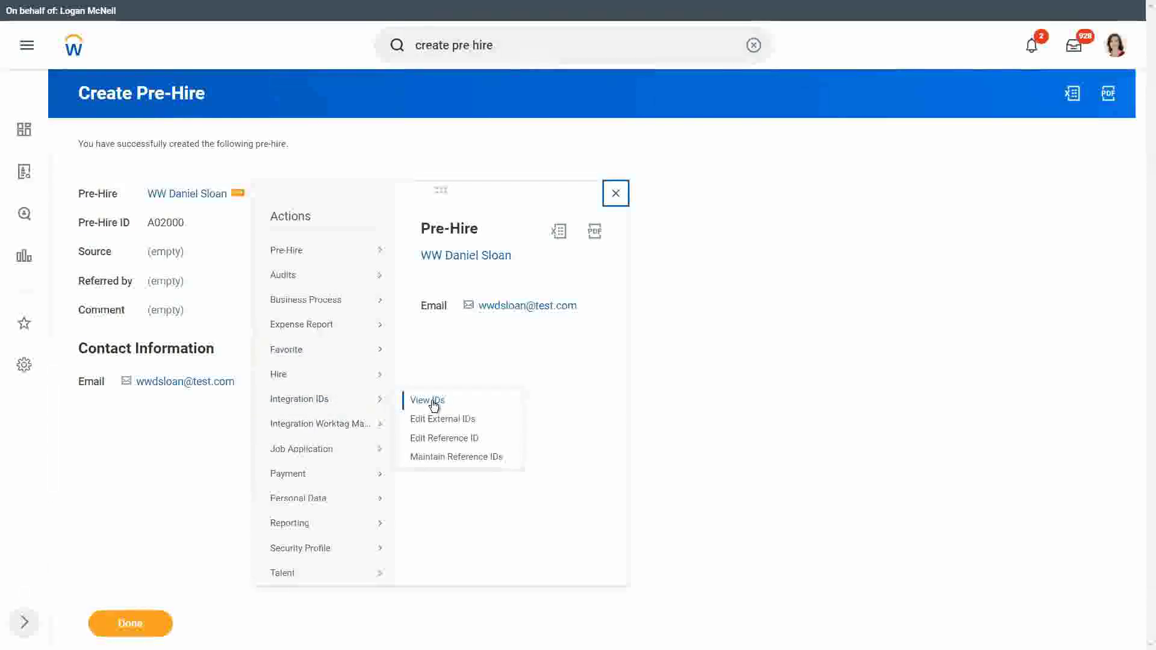
click(431, 402)
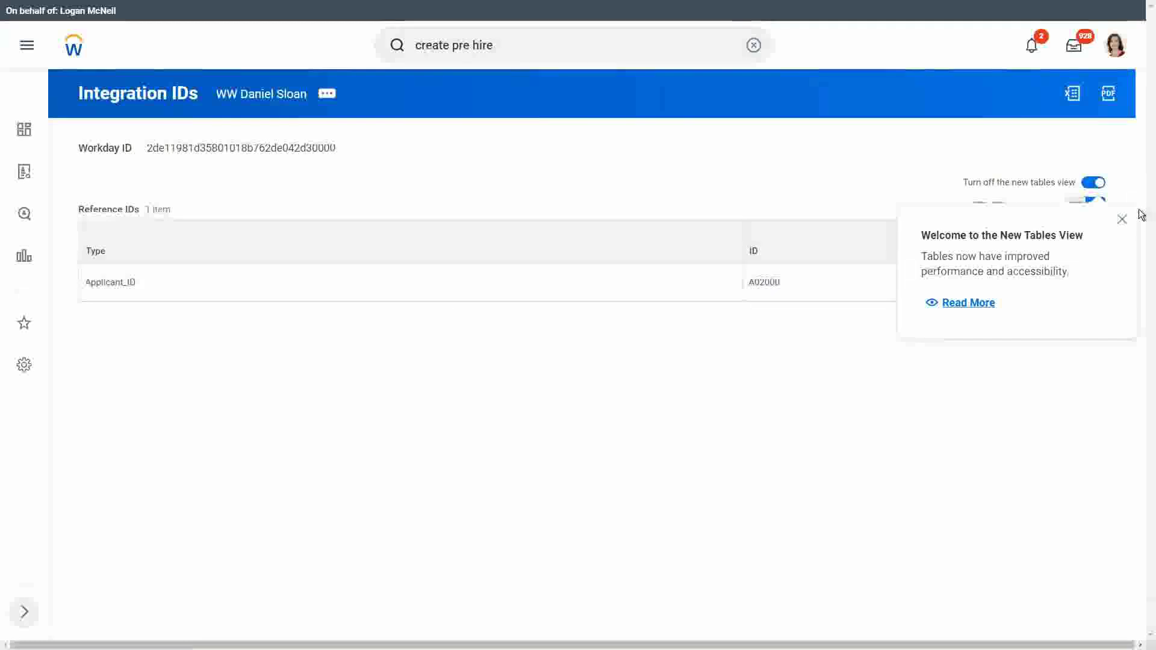
click(1122, 219)
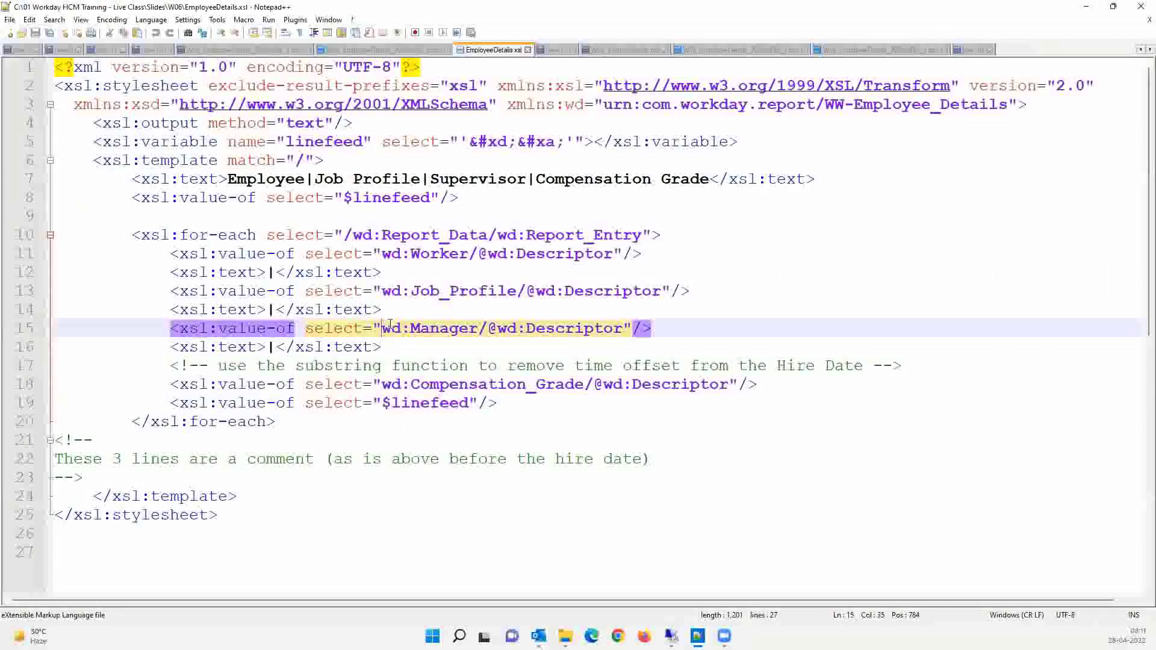
- In a new note, list 'Supervisory Org :' with 'XYZ Motors :' and 'XYZ Motors Executive :'
key(ctrl+n)
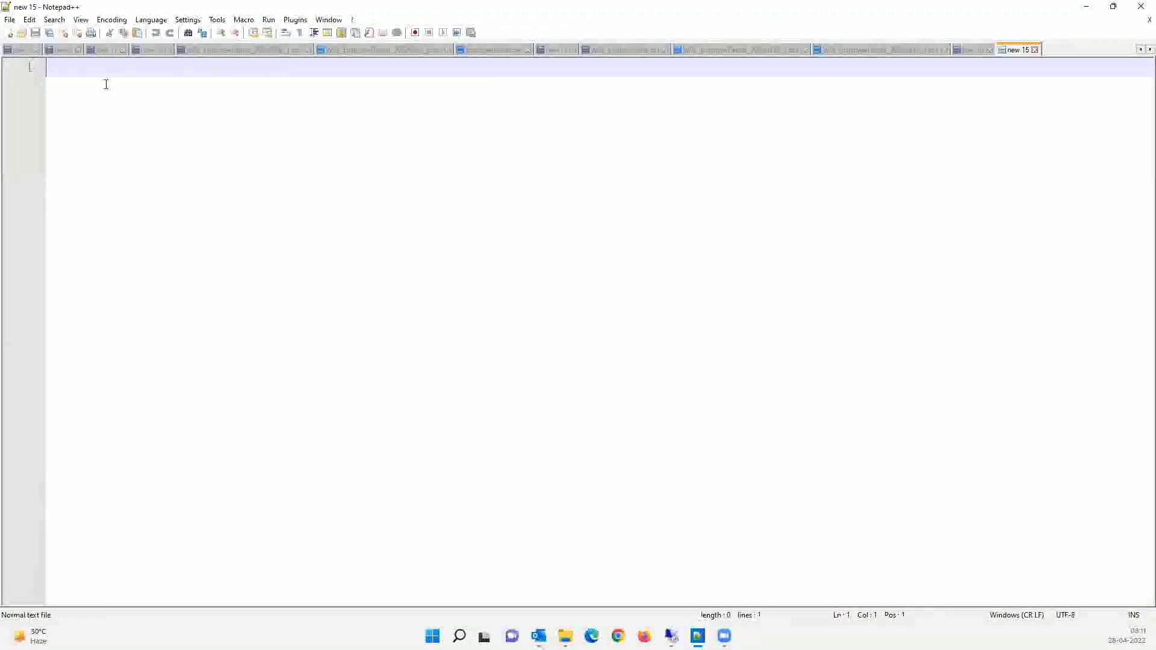
text(Superv)
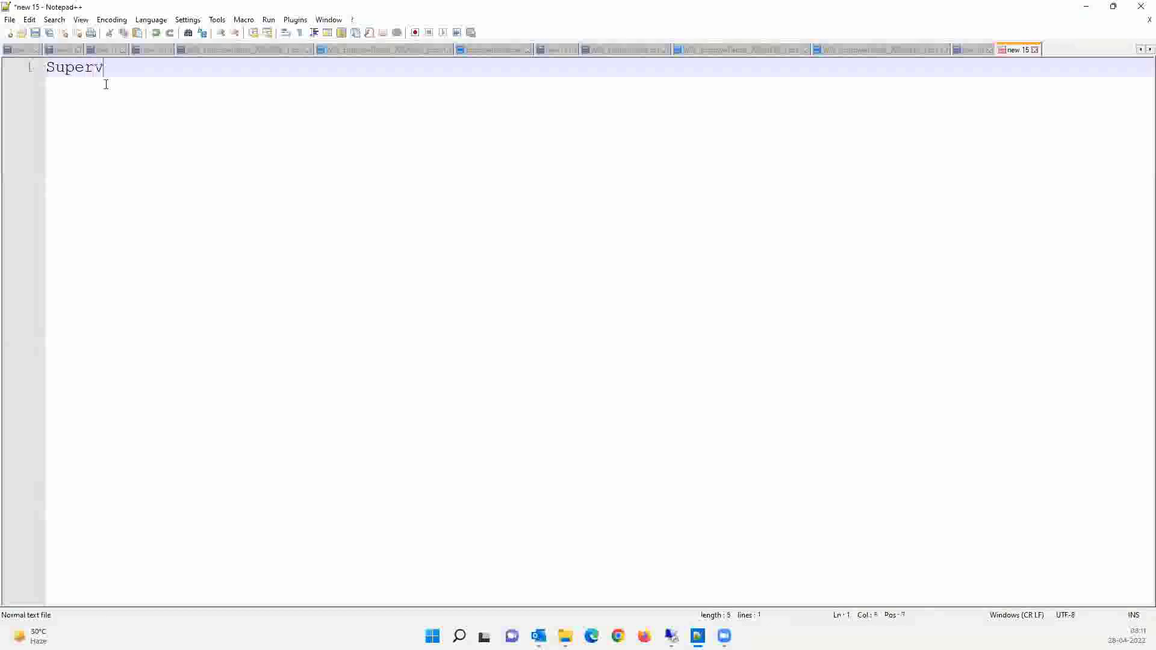
text(isory Org )
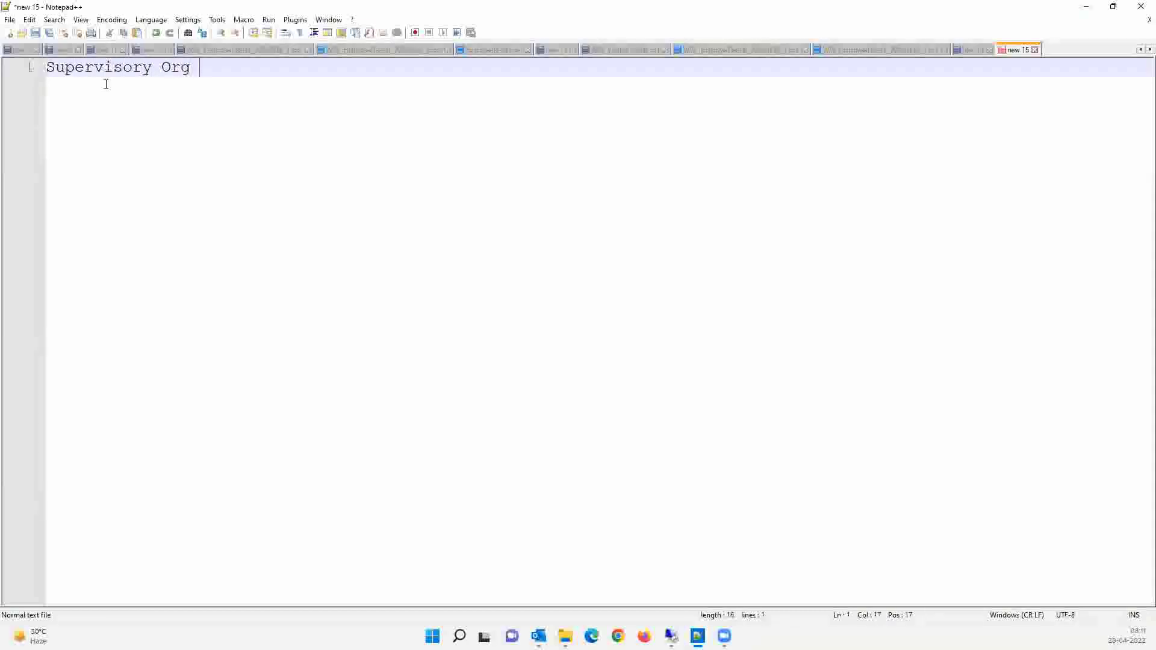
text(:)
key(Return)
key(Return)
text(X)
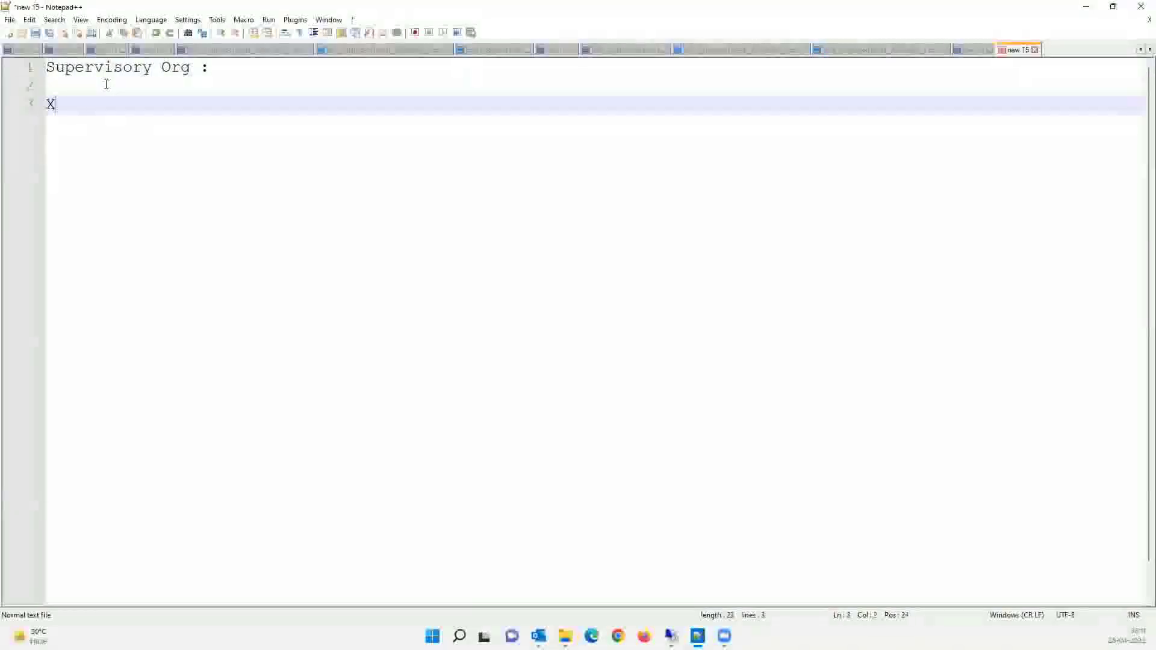
text(YZ Moto)
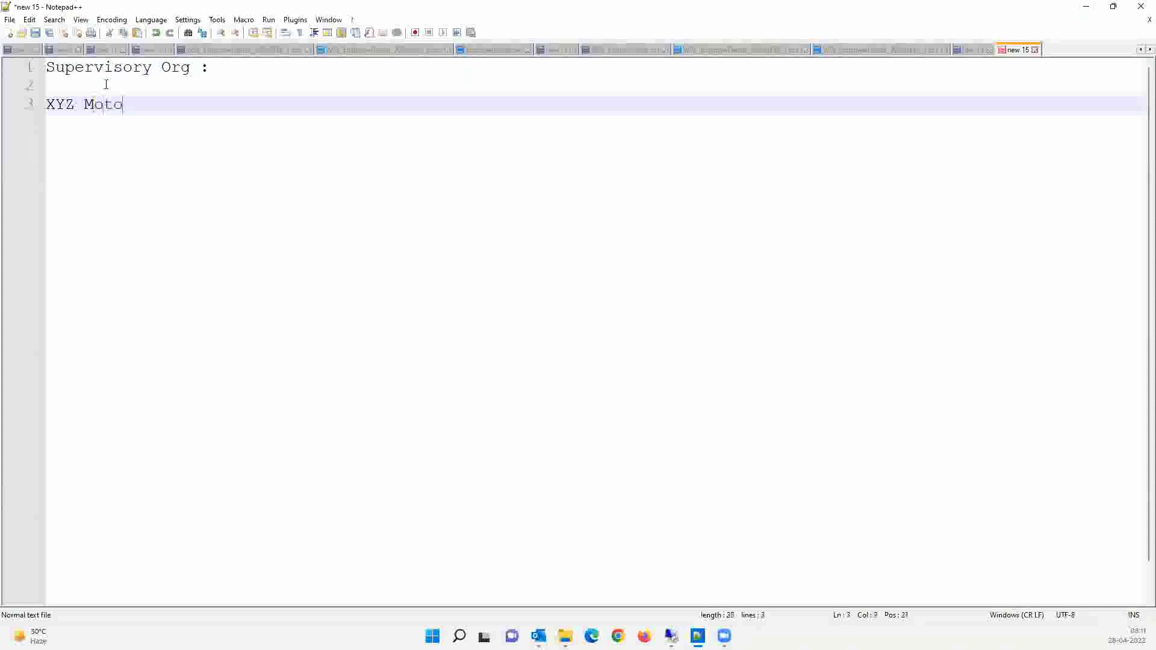
text(rs :)
key(Return)
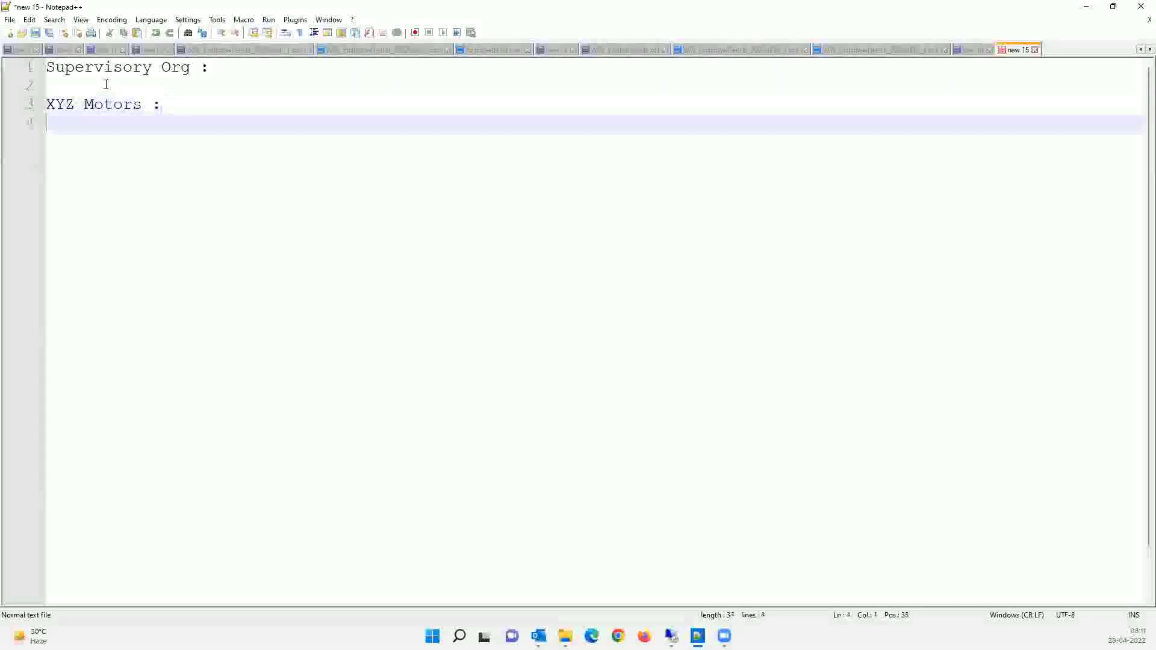
text(XYZ Mo)
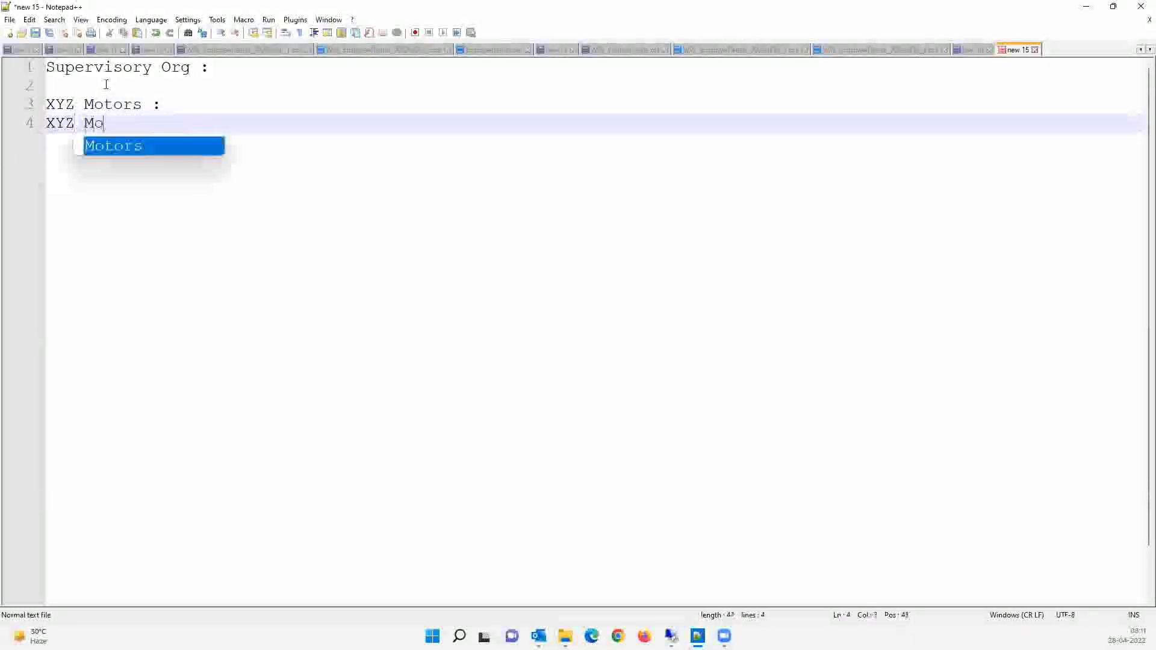
text(tors Exec)
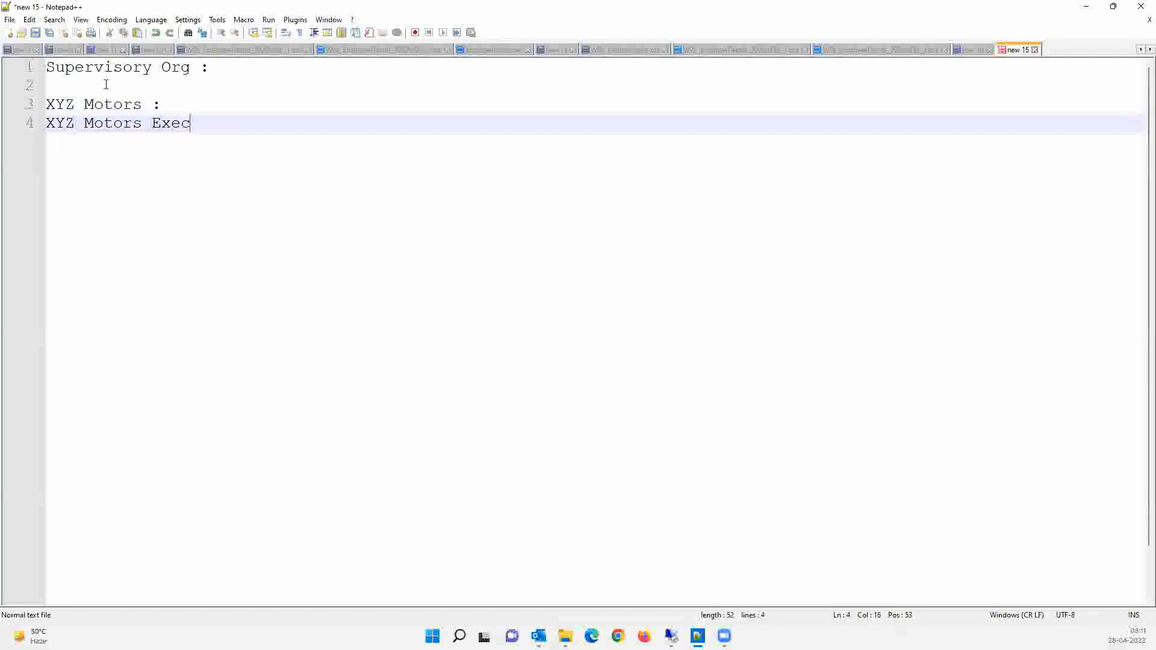
text(utive :)
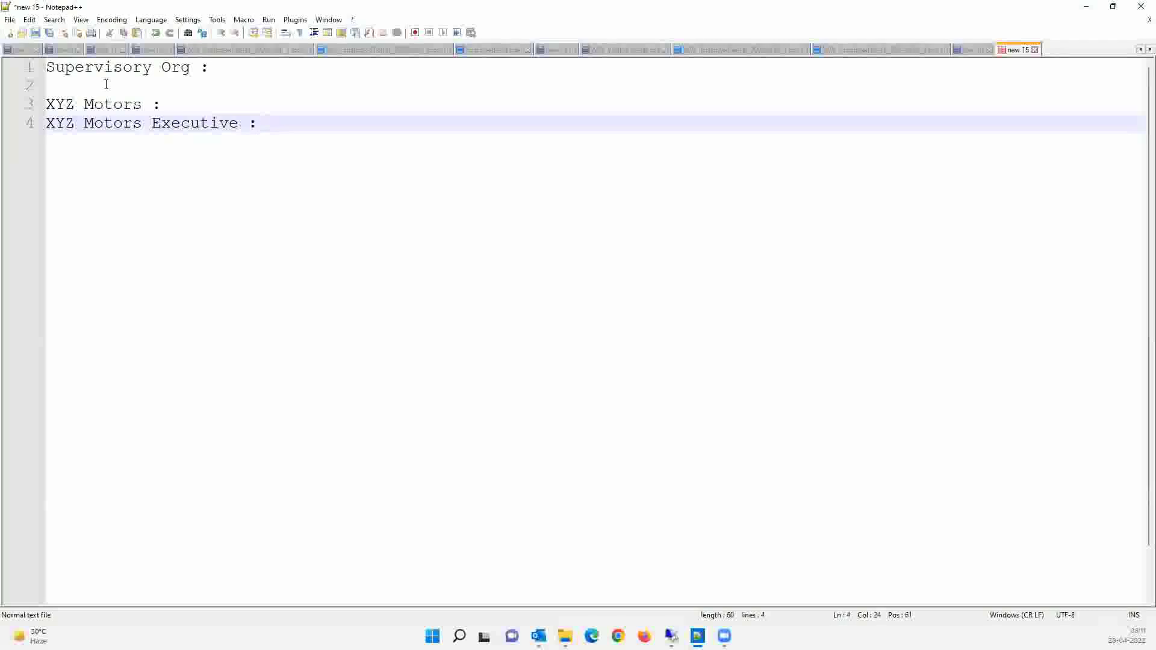
key(Return)
key(Return)
key(Return)
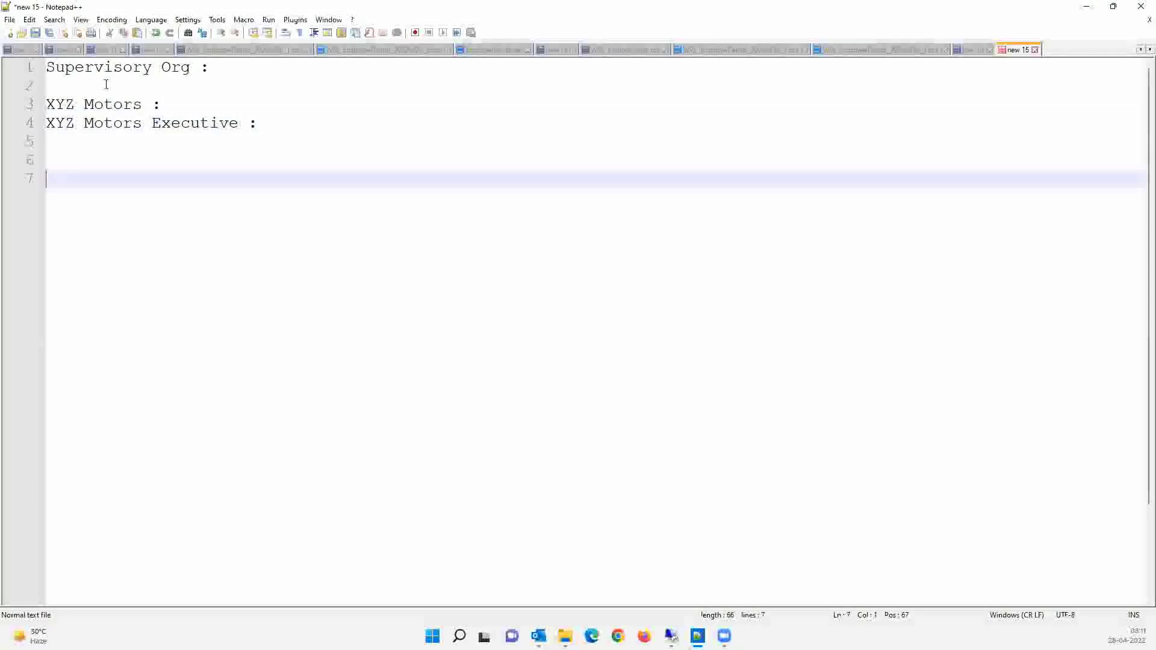
- Add 'Location :' with 'Chicago :', then 'Pre Hire :' followed by the pre-hire's name
text(Chica)
key(BackSpace)
key(BackSpace)
key(BackSpace)
key(BackSpace)
key(BackSpace)
text(Location :)
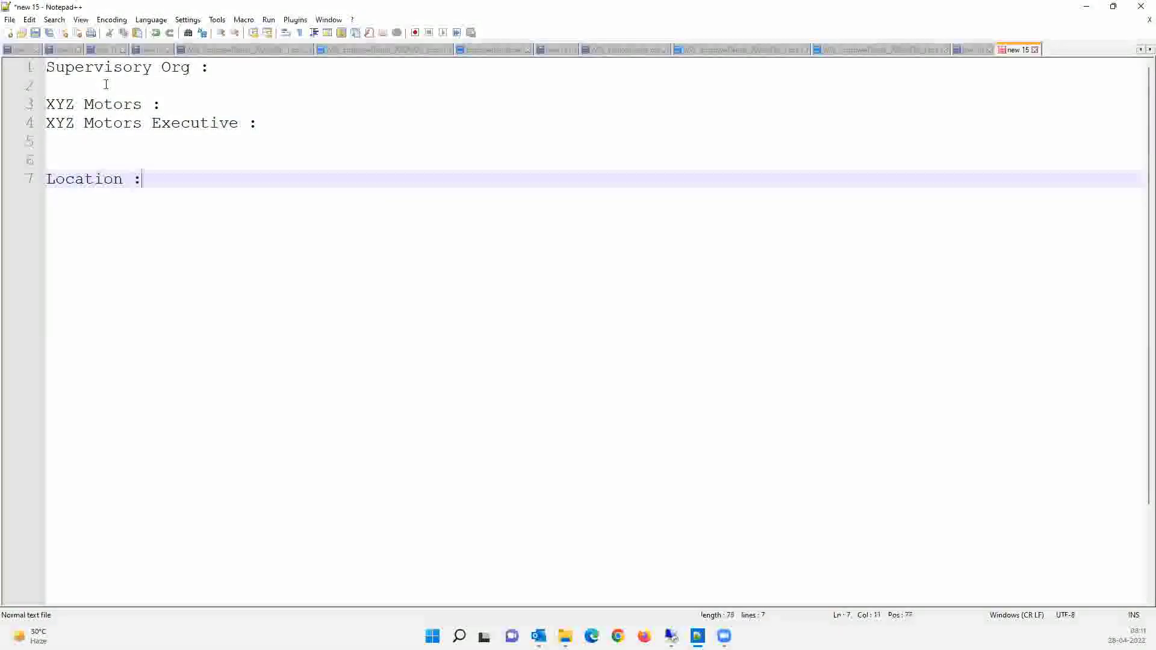
key(Return)
text(Chicago)
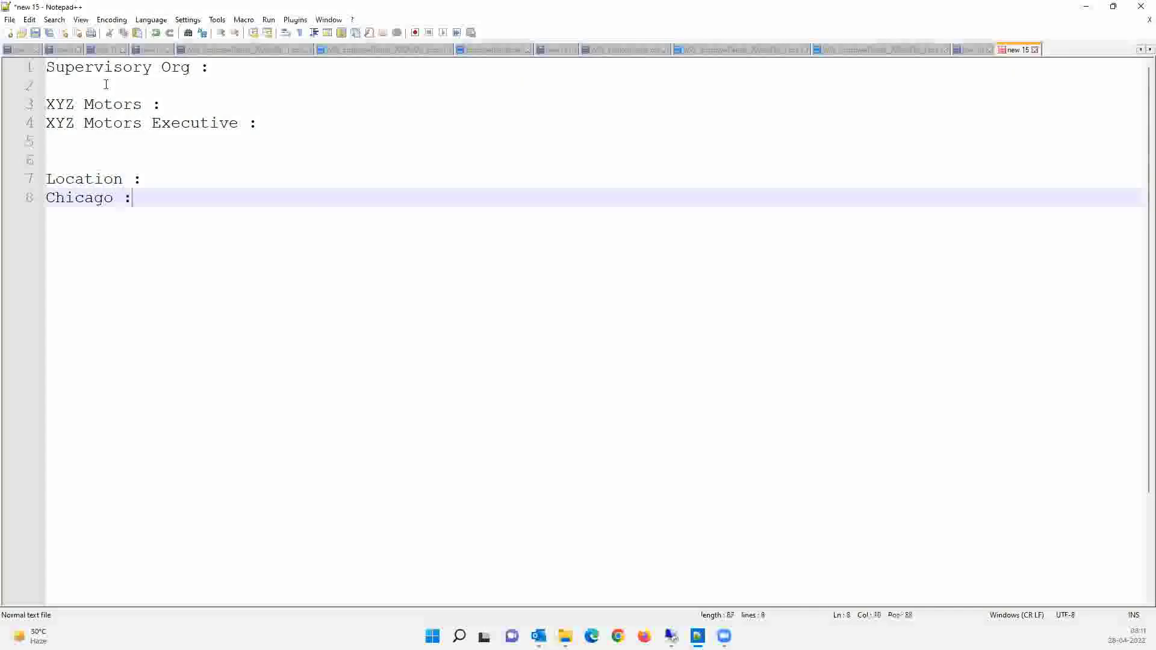
text( :)
key(Return)
key(Return)
key(Return)
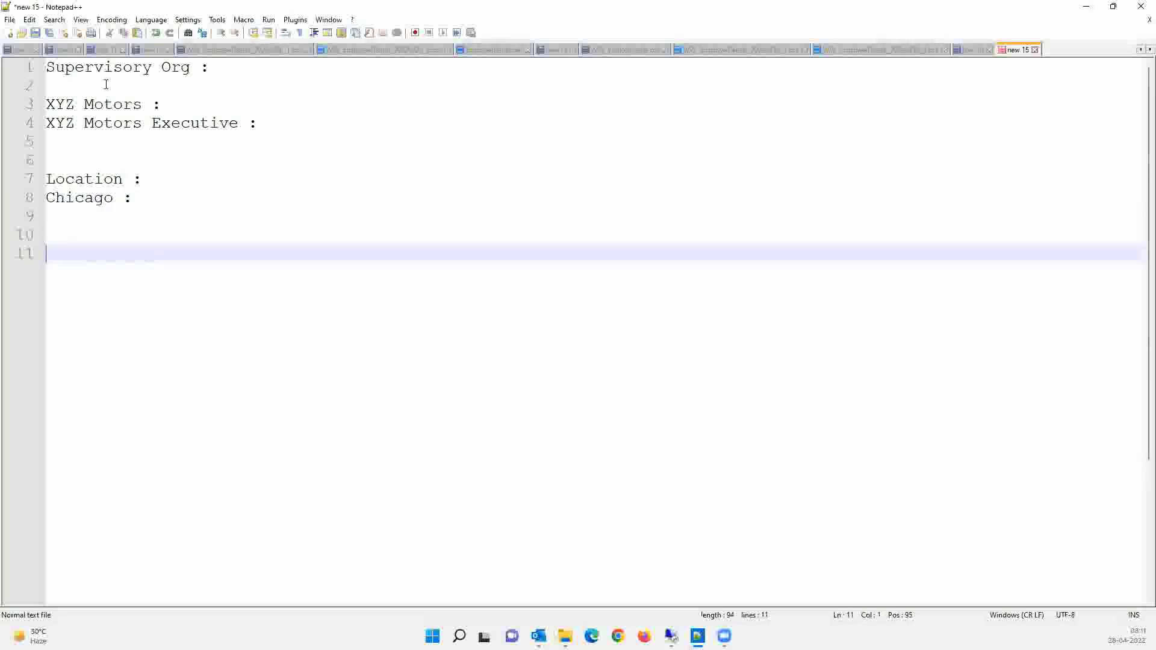
text(Pre Hire )
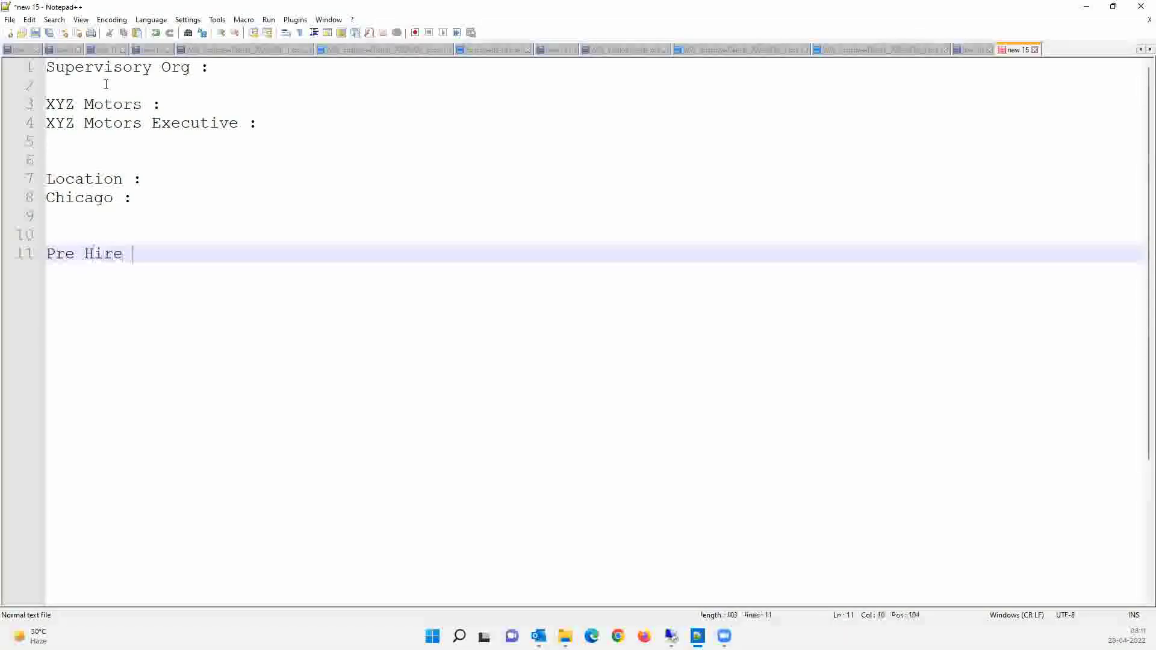
text(:)
key(Return)
key(Return)
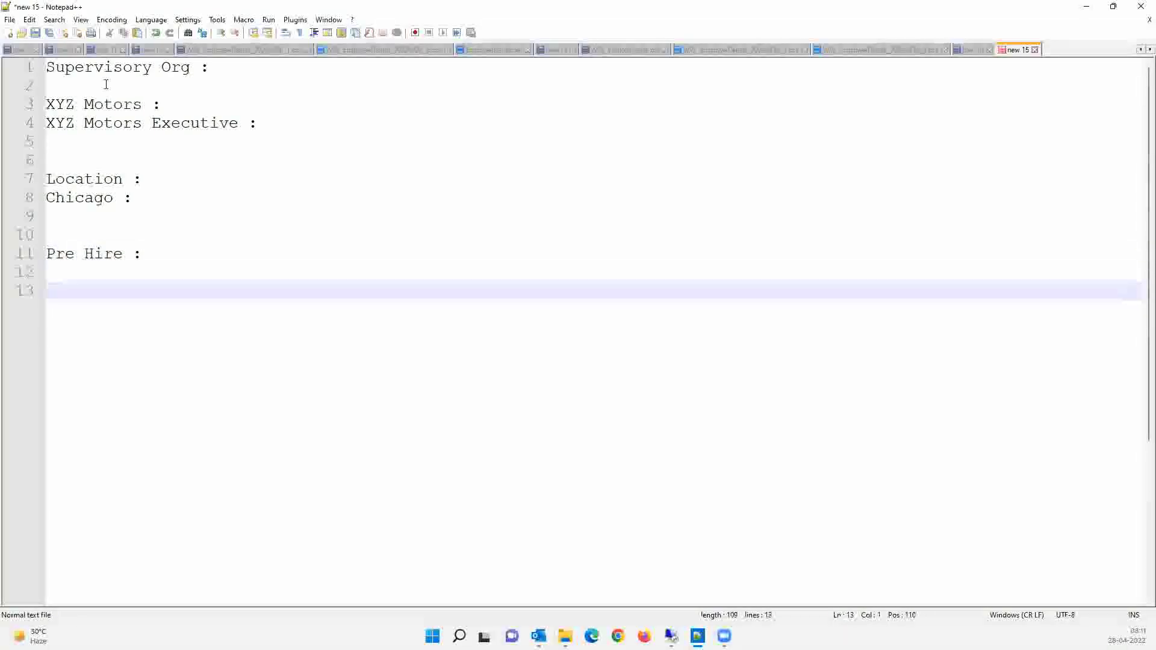
key(BackSpace)
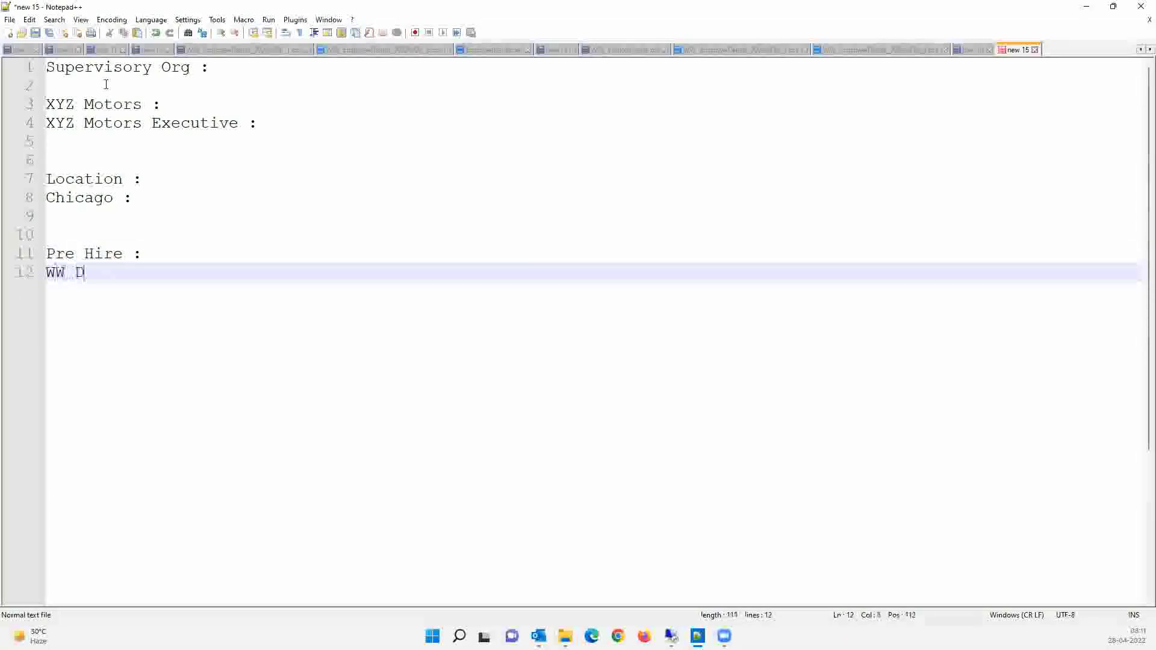
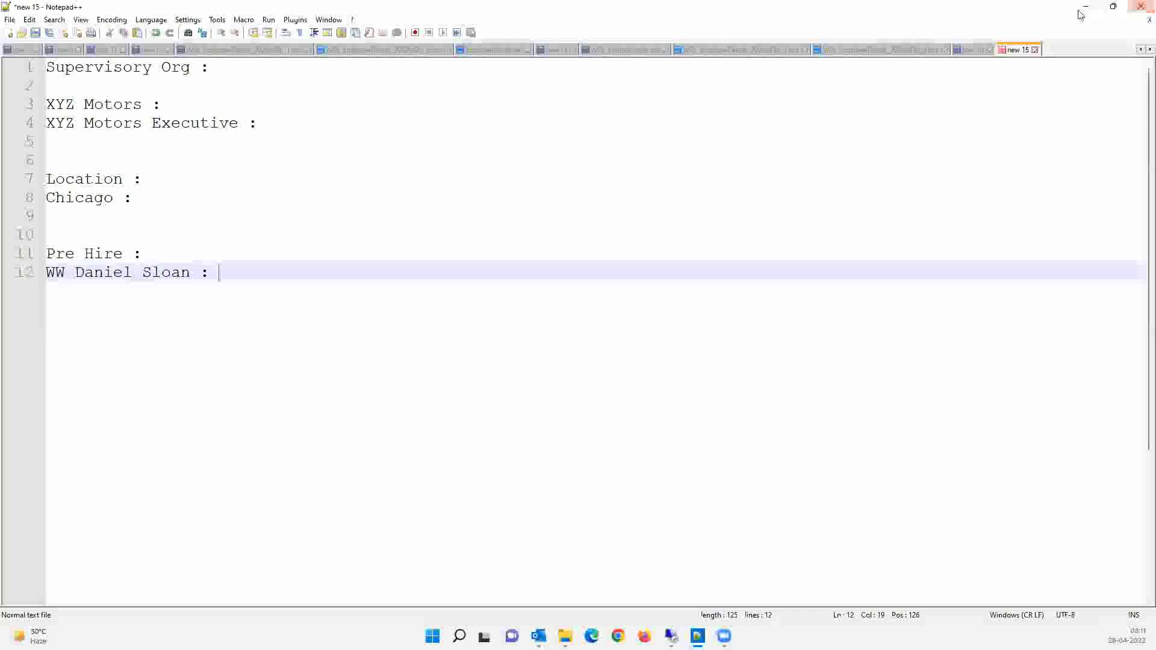
- Back in Workday's Integration IDs page, select the Applicant_ID type name
key(alt+Tab)
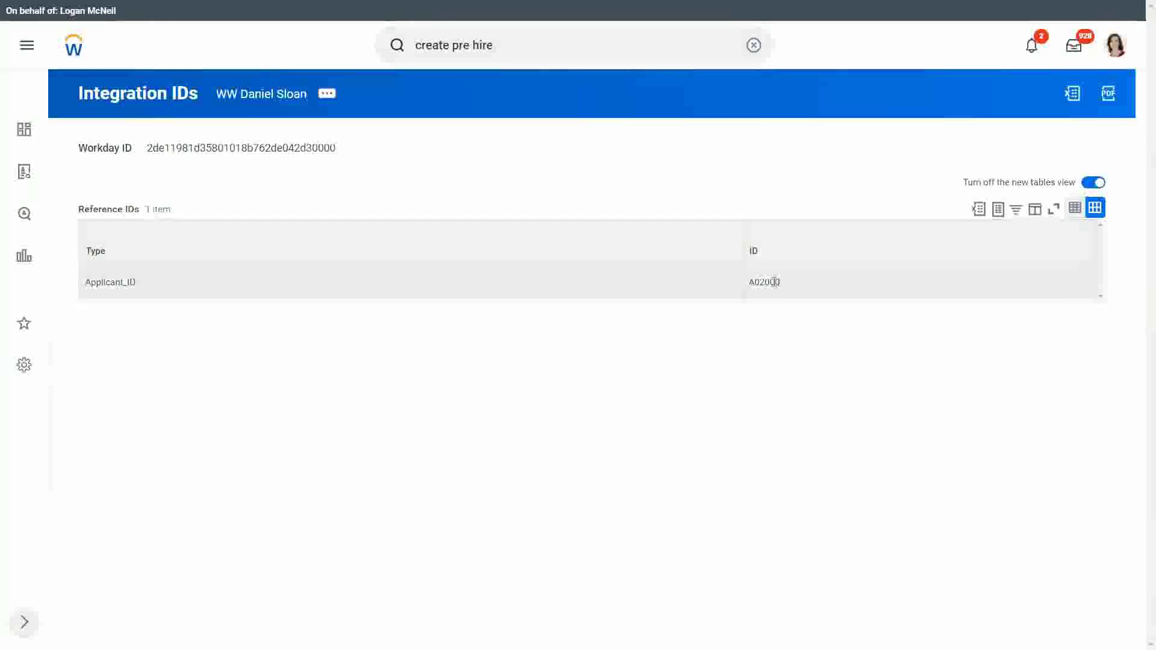
double_click(98, 283)
key(ctrl+c)
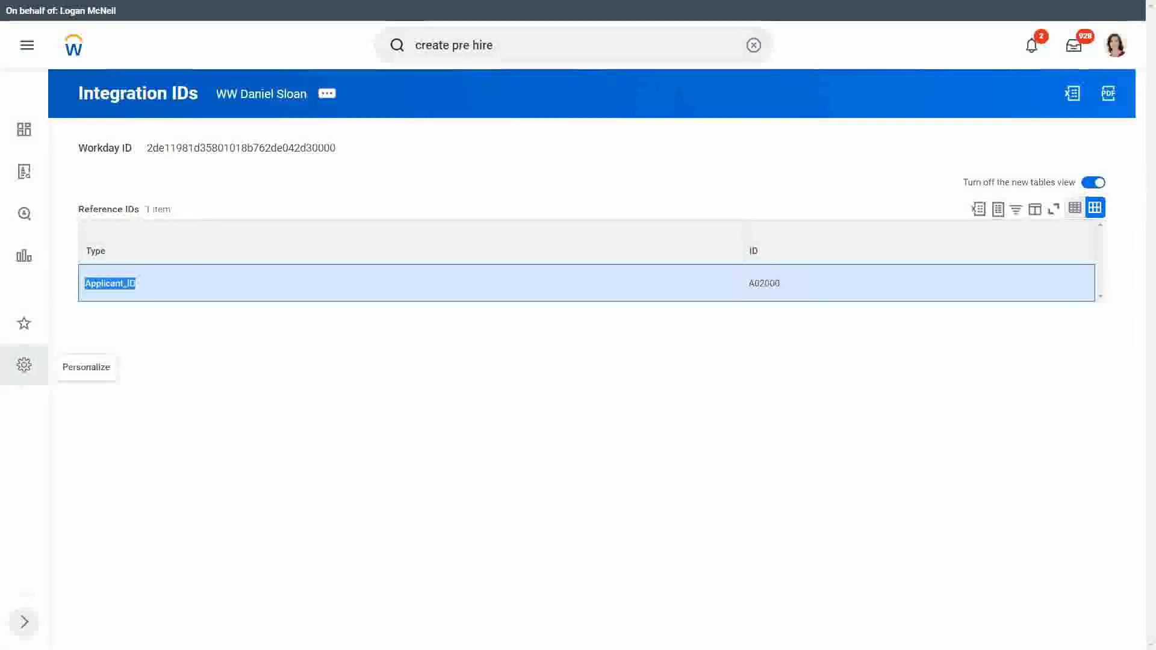
- Append 'Applicant_ID /' after the pre-hire's name in the notes
key(alt+Tab)
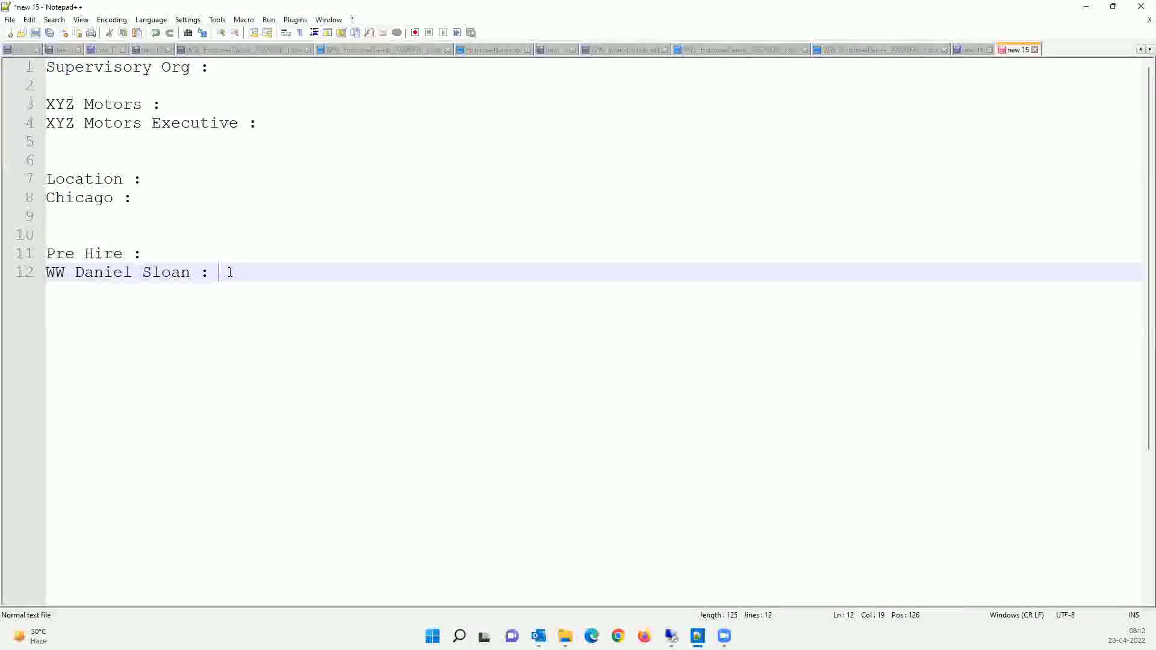
key(ctrl+v)
text(/)
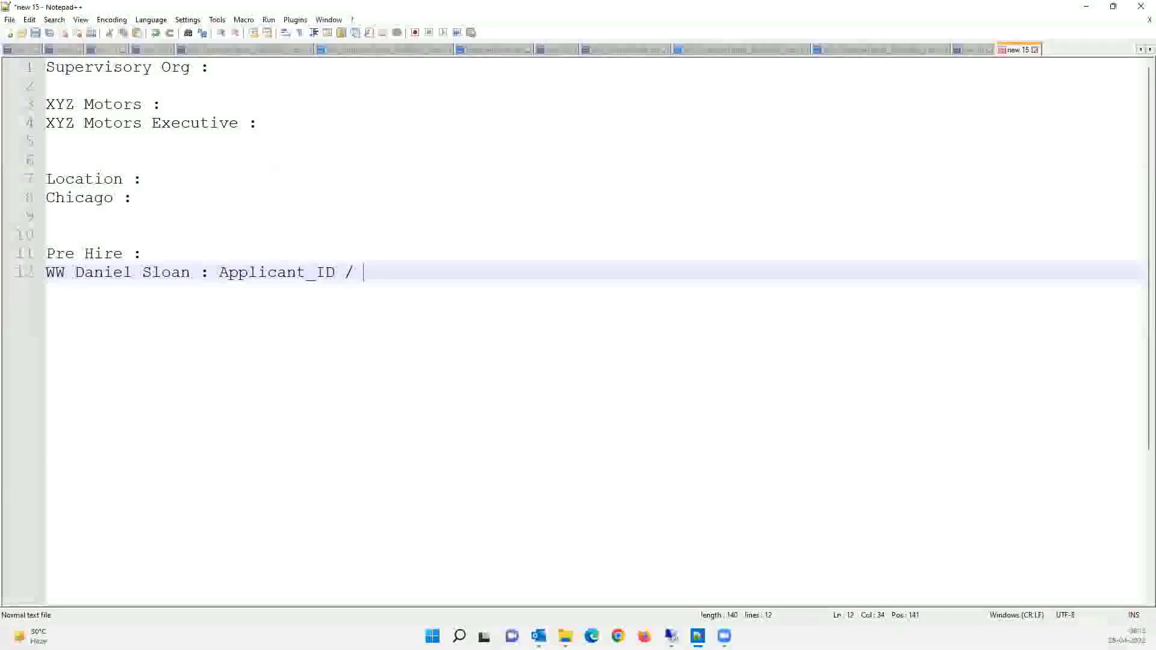
click(671, 636)
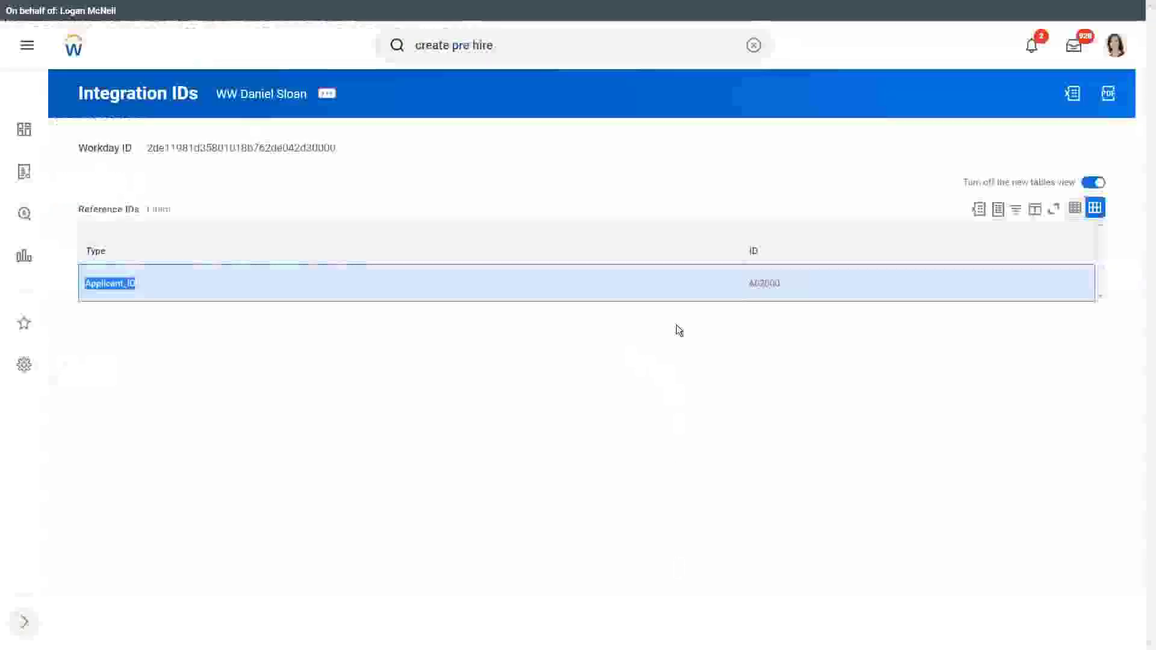
double_click(765, 283)
key(ctrl+c)
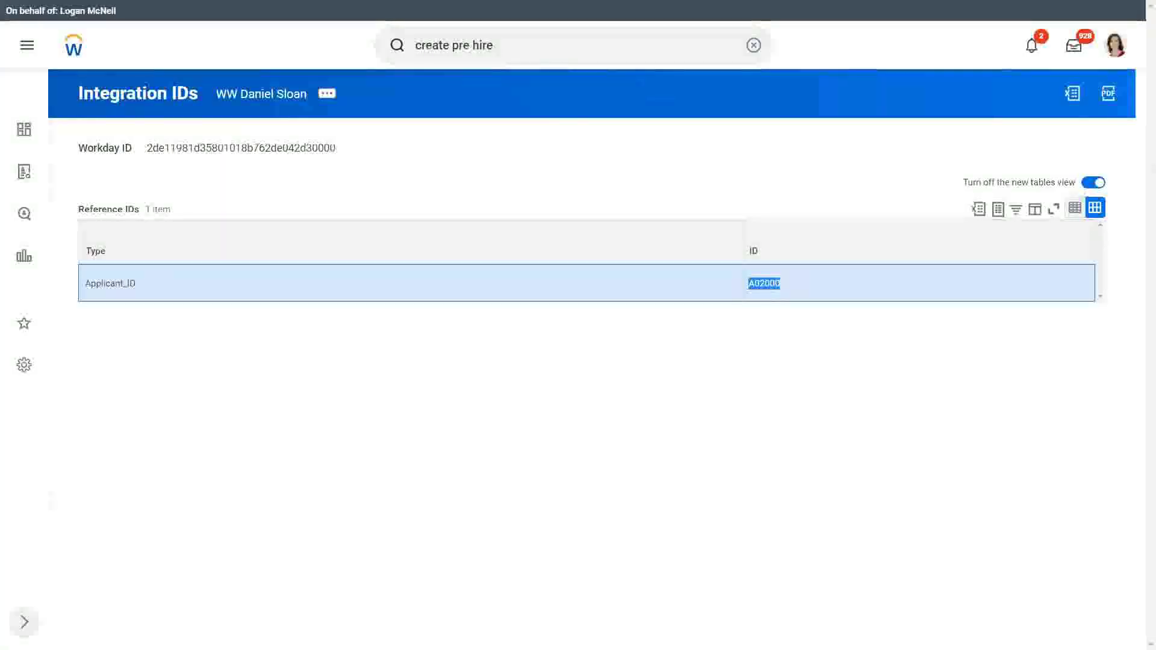
key(alt+Tab)
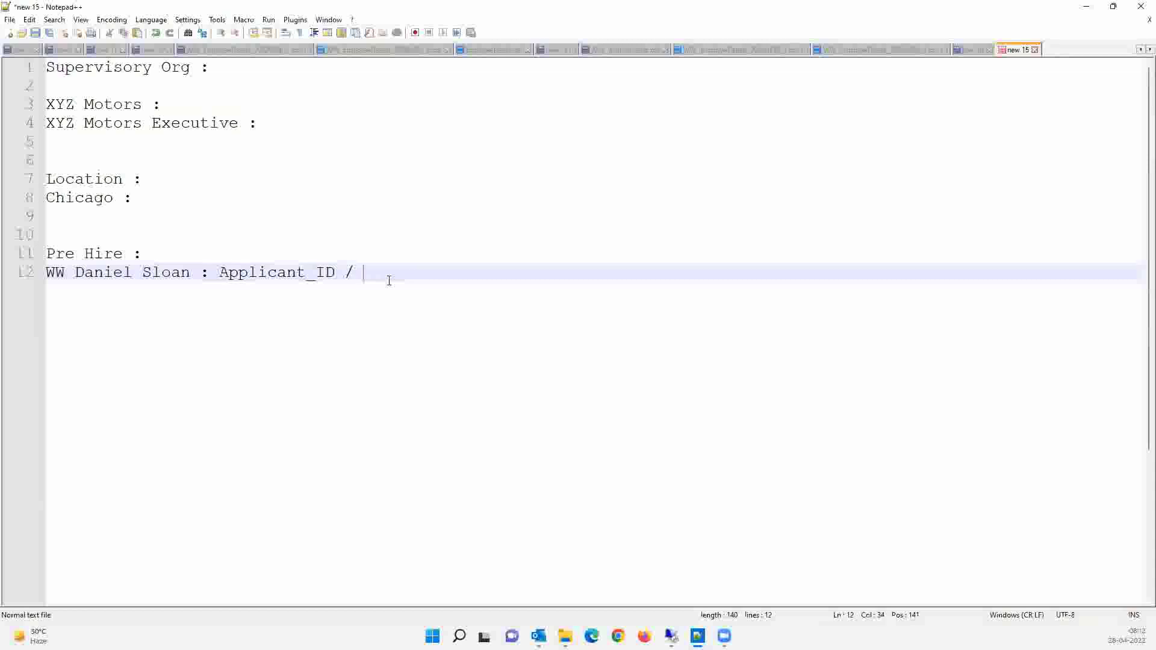
key(ctrl+v)
click(137, 197)
click(164, 177)
click(212, 103)
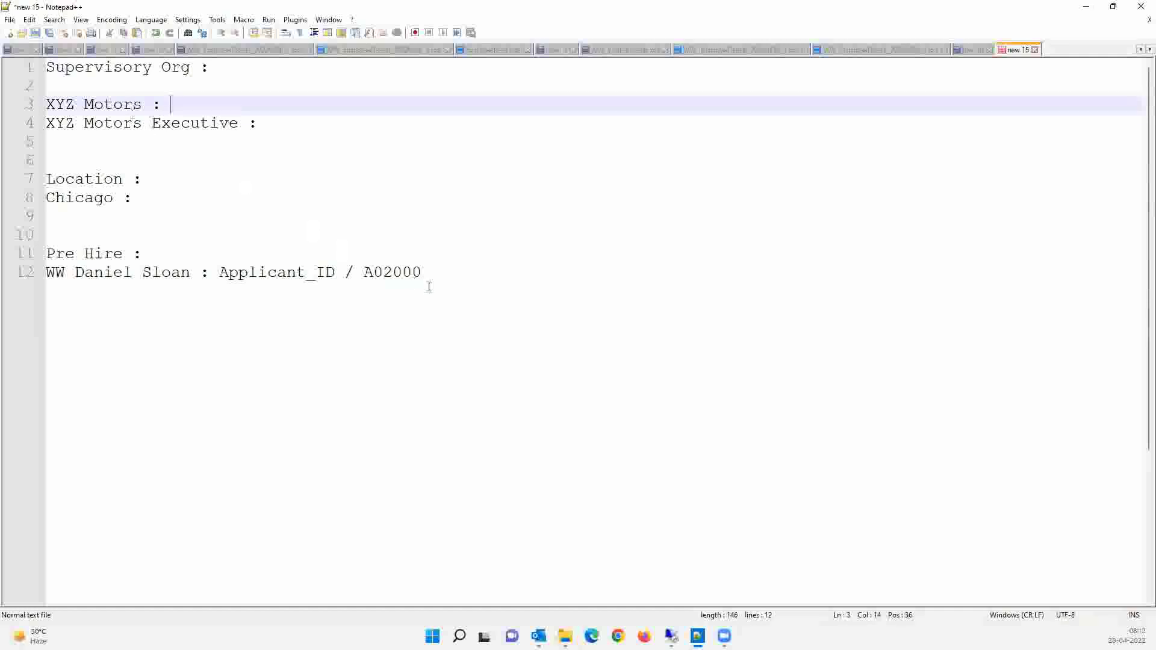
click(455, 272)
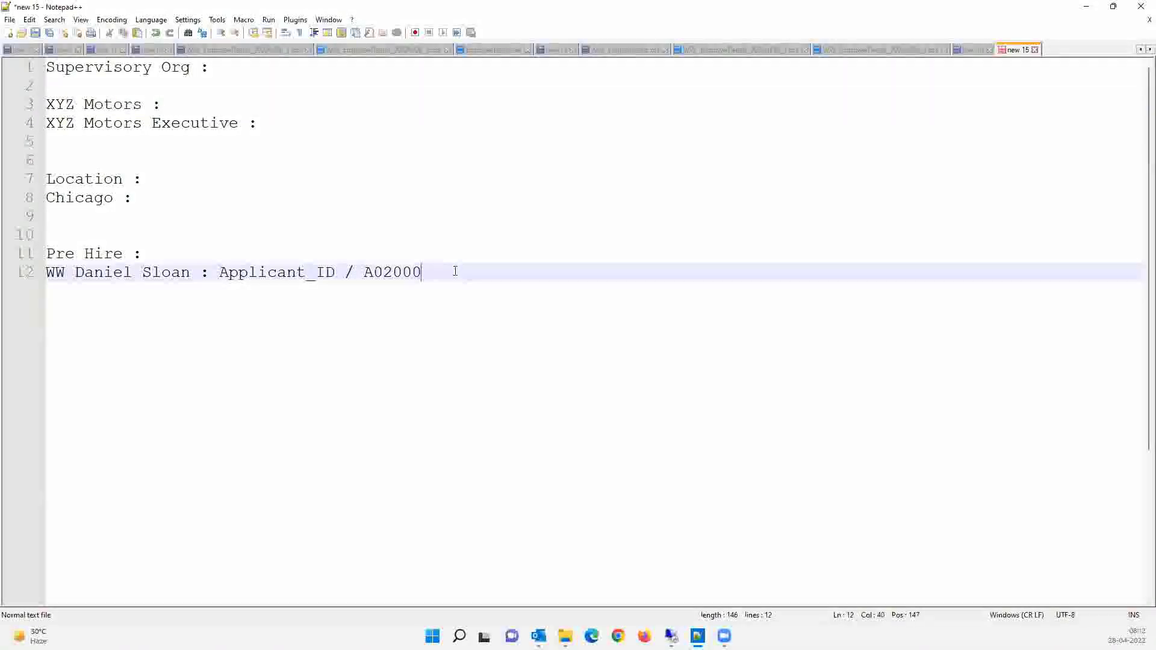
key(Return)
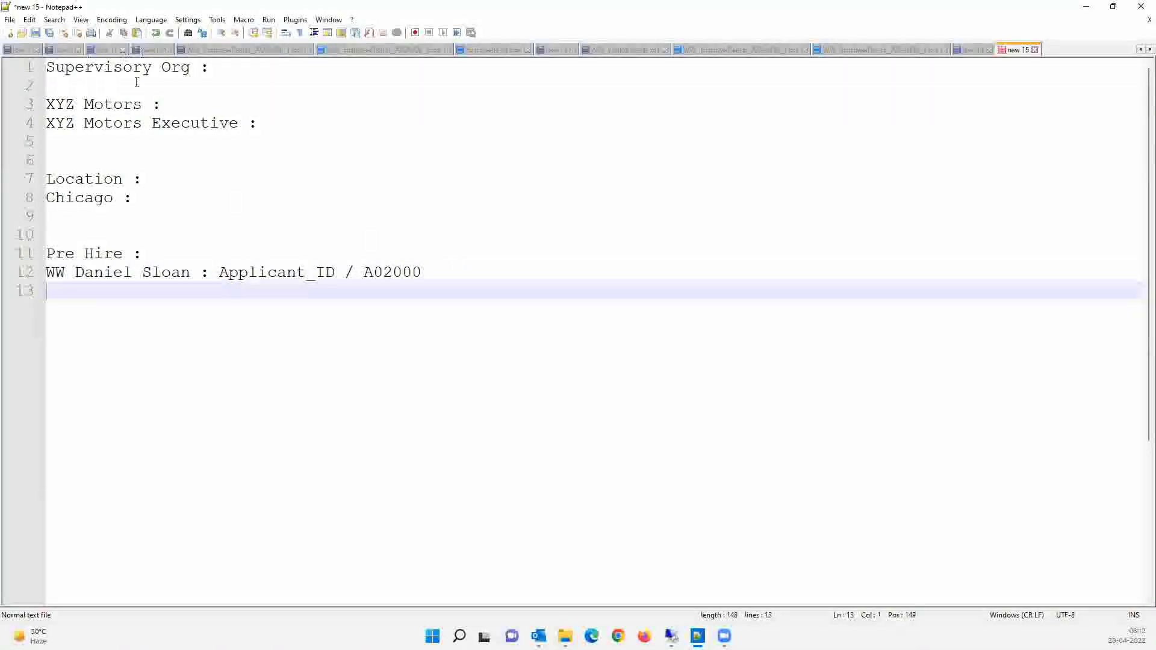
- Repeatedly select and review the pre-hire's Workday ID value on the Integration IDs page
key(alt+Tab)
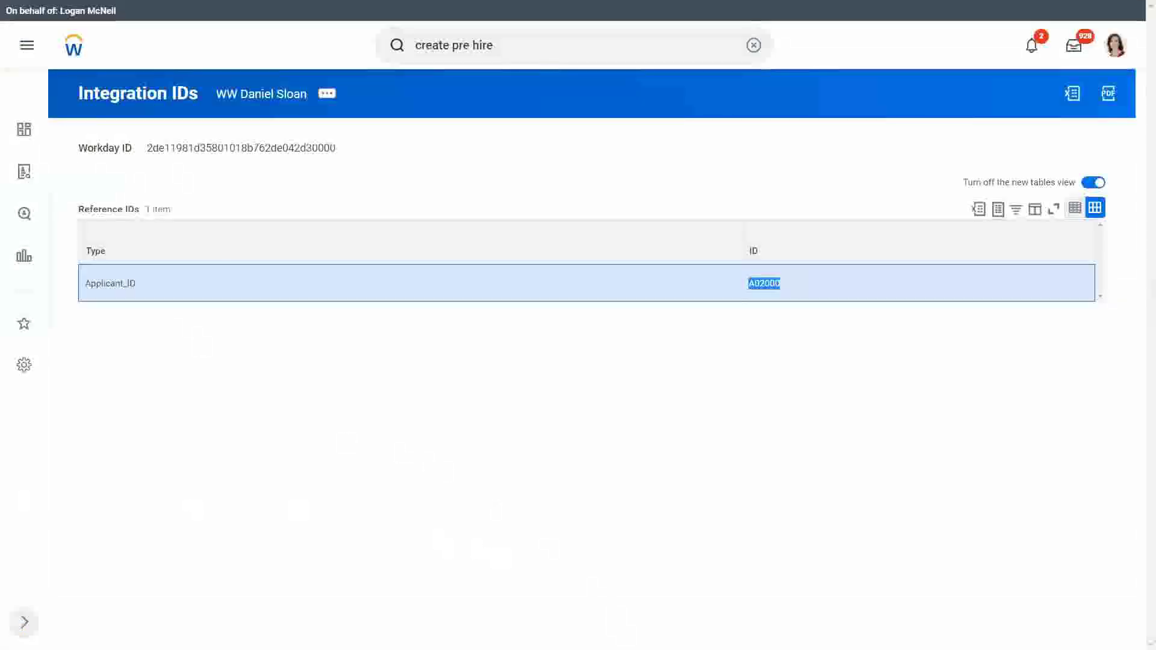
double_click(216, 148)
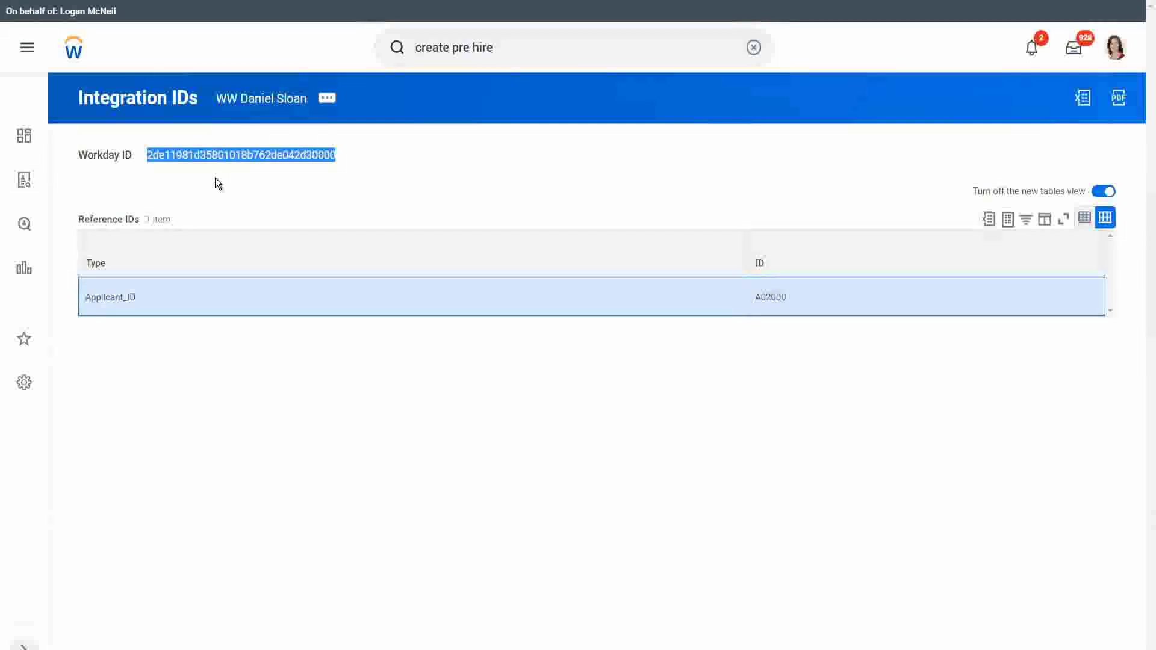
click(217, 155)
double_click(218, 154)
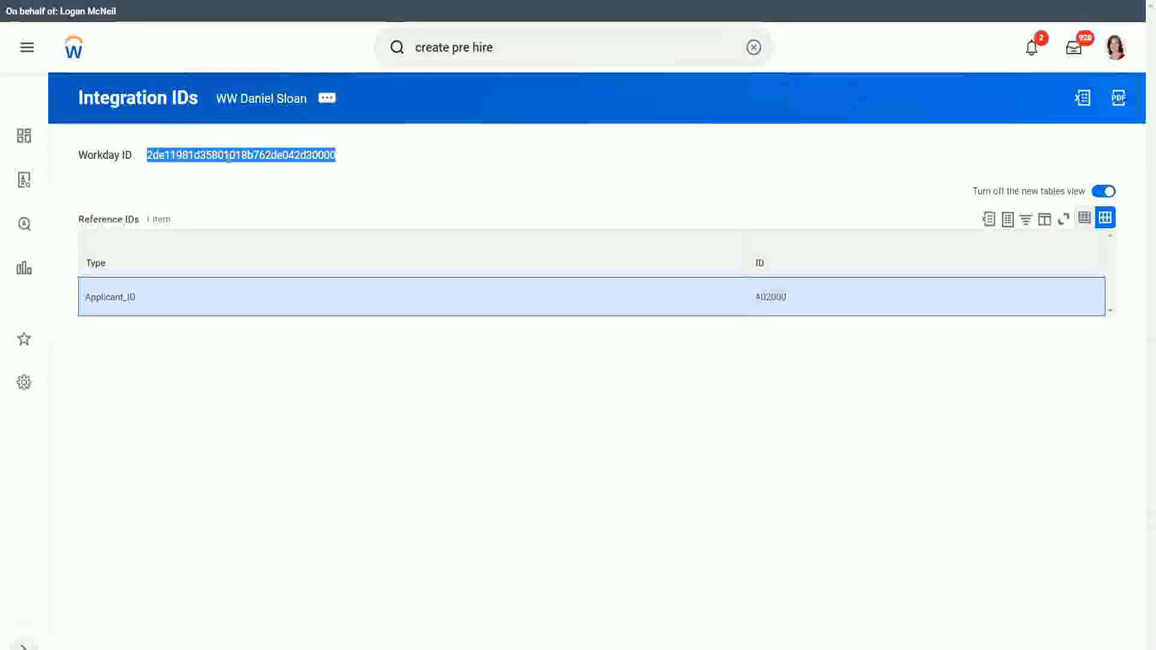
click(220, 189)
double_click(224, 157)
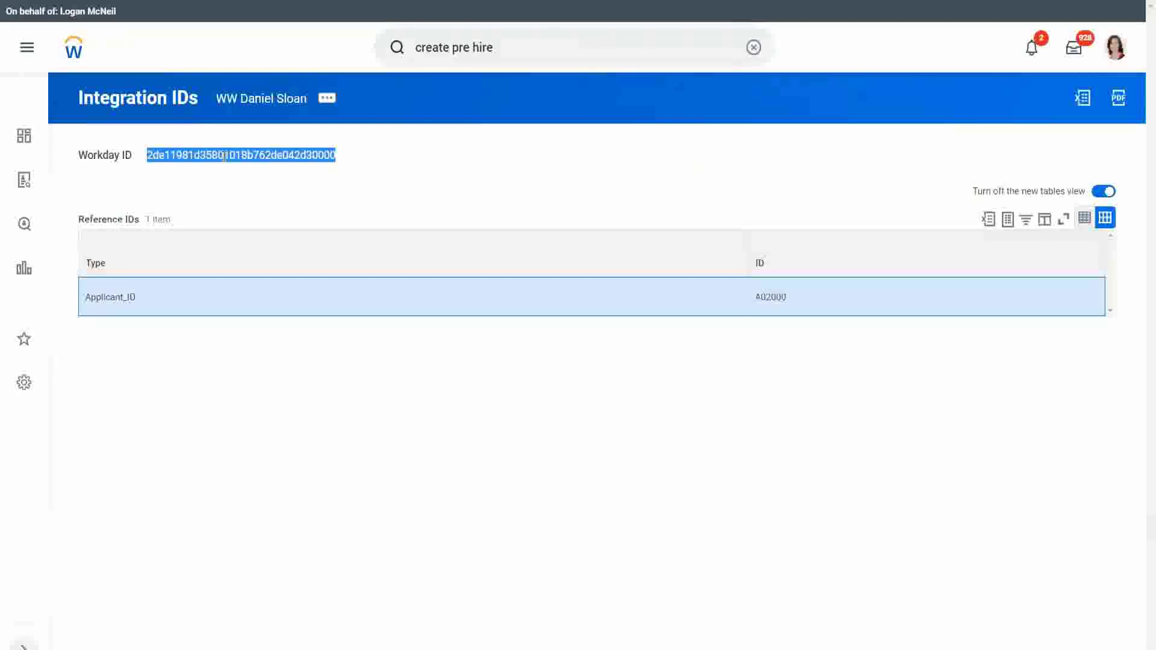
click(112, 155)
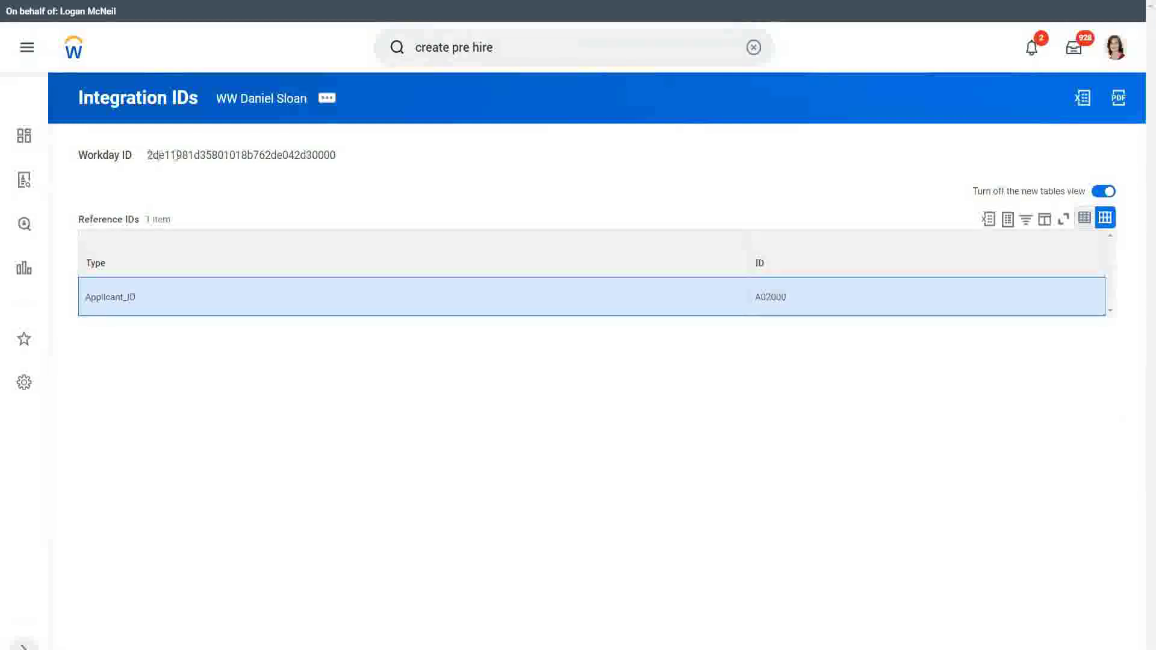
drag(149, 156, 358, 159)
click(266, 167)
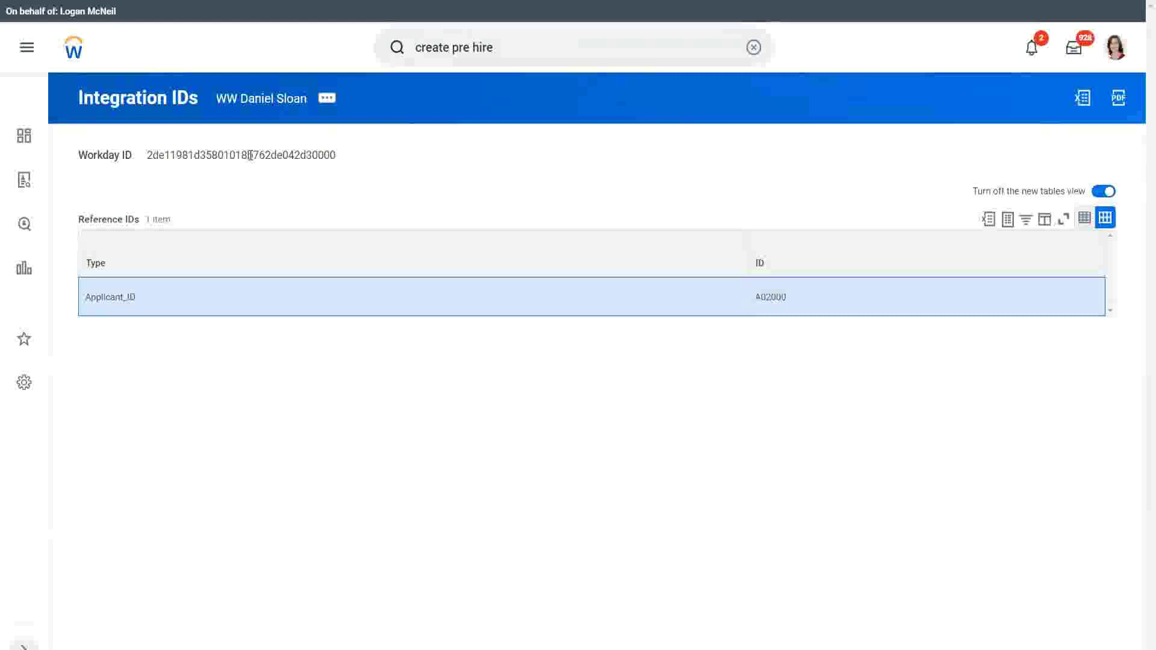
double_click(250, 156)
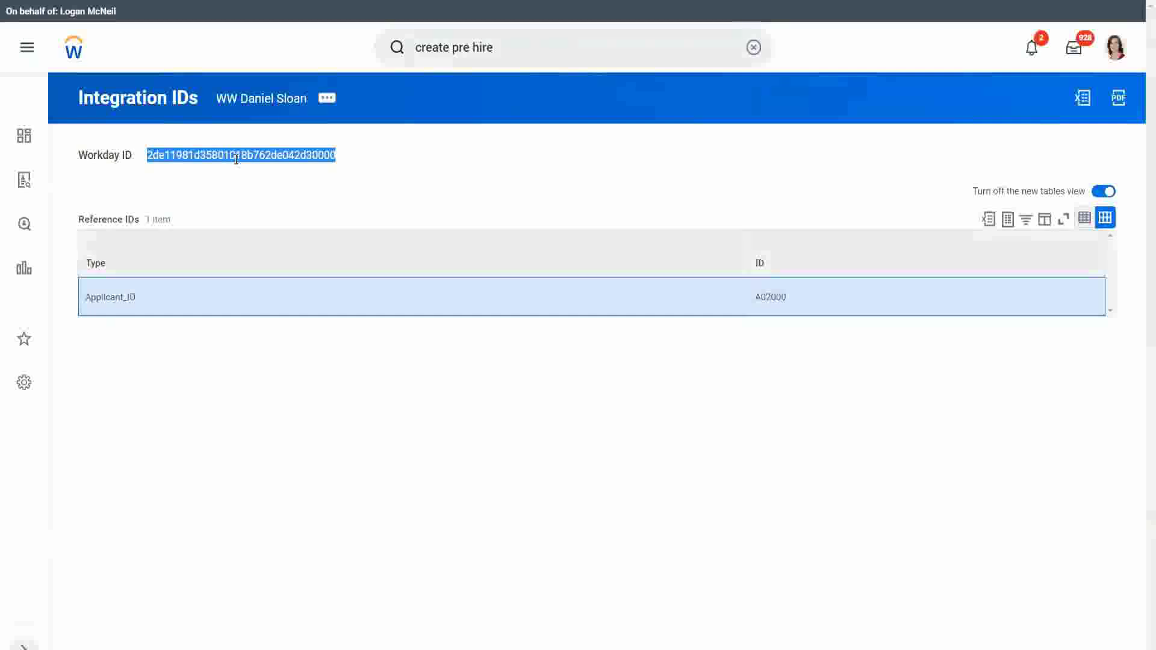
click(236, 157)
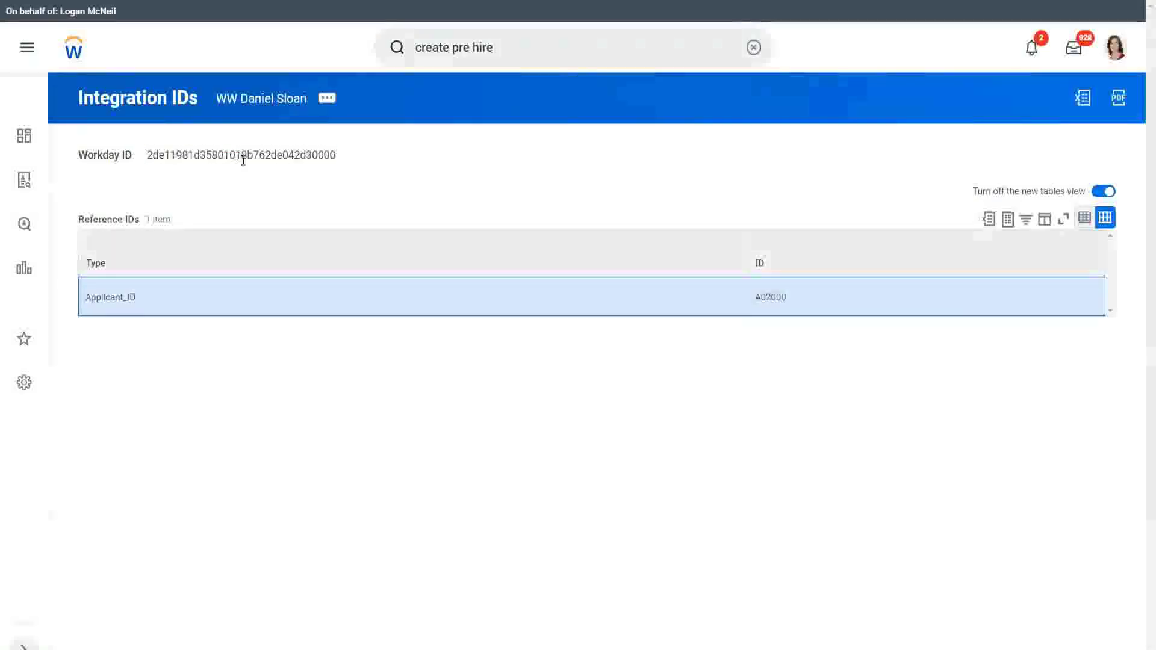
click(509, 50)
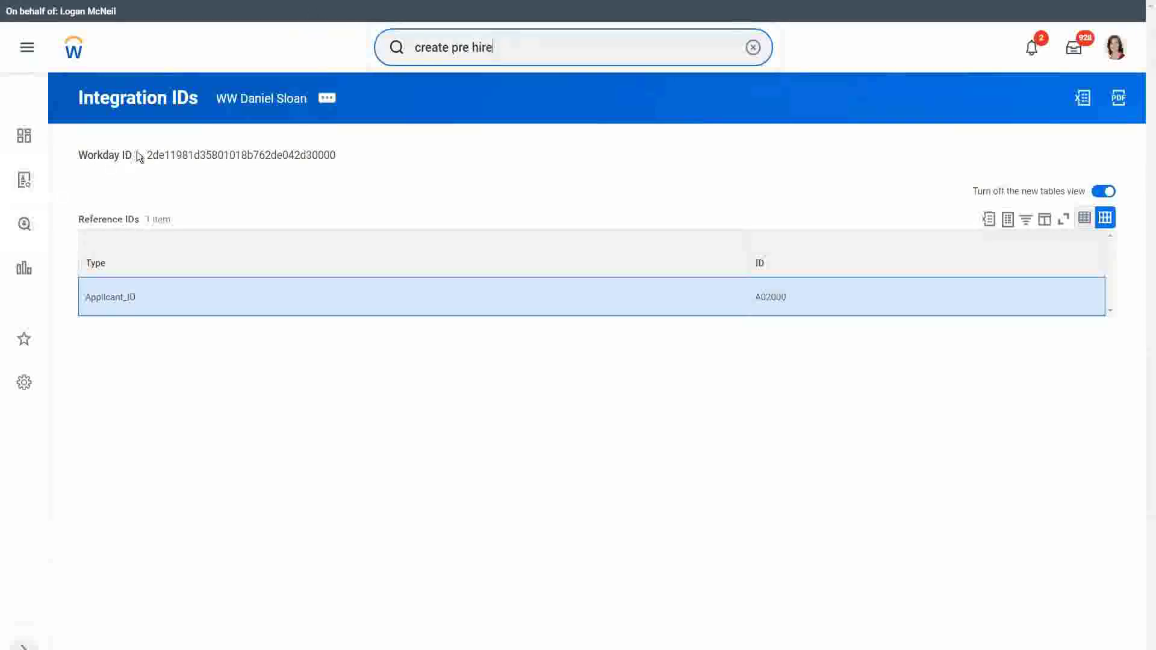
drag(145, 155, 348, 157)
click(209, 295)
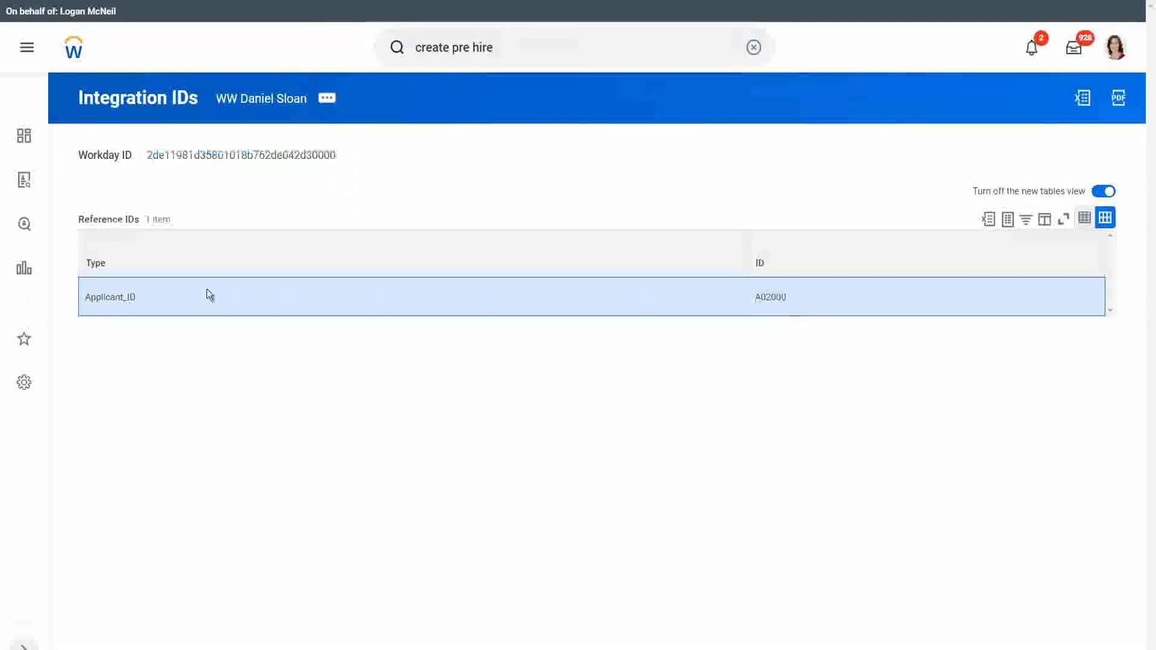